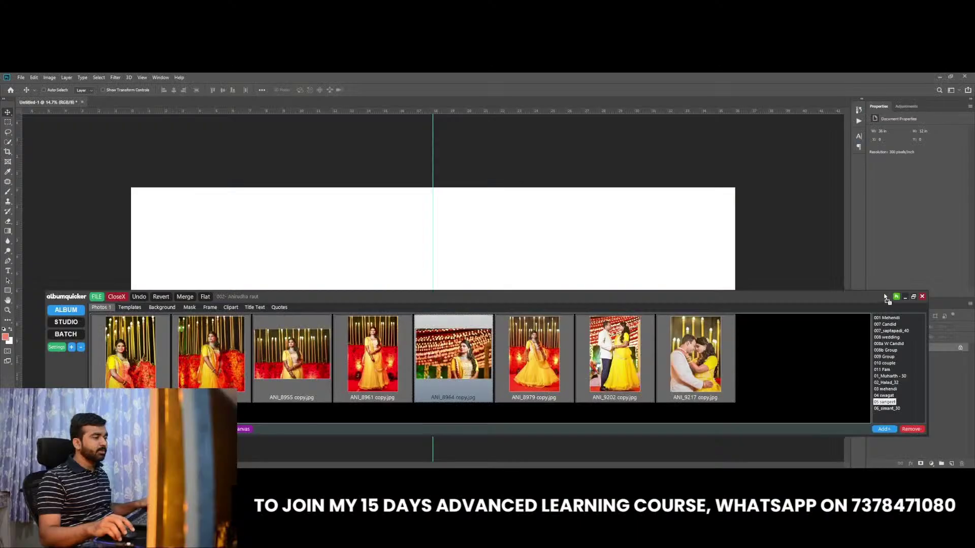
Place the ANI_8964 bokeh portrait and scale it to fill the spread's right half
{"action": "left_click", "coordinate": [906, 297]}
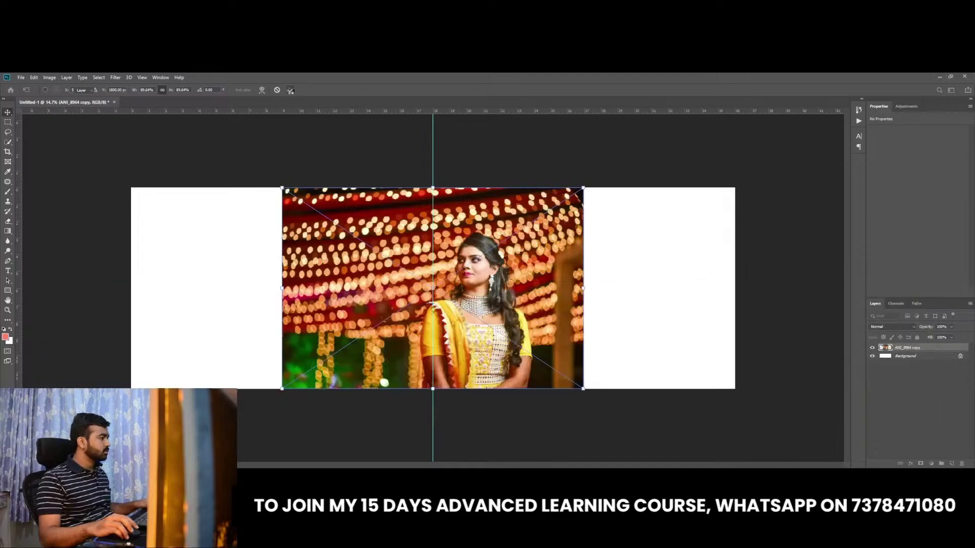
{"action": "left_click", "coordinate": [291, 90]}
{"action": "left_click_drag", "start_coordinate": [472, 283], "coordinate": [624, 287]}
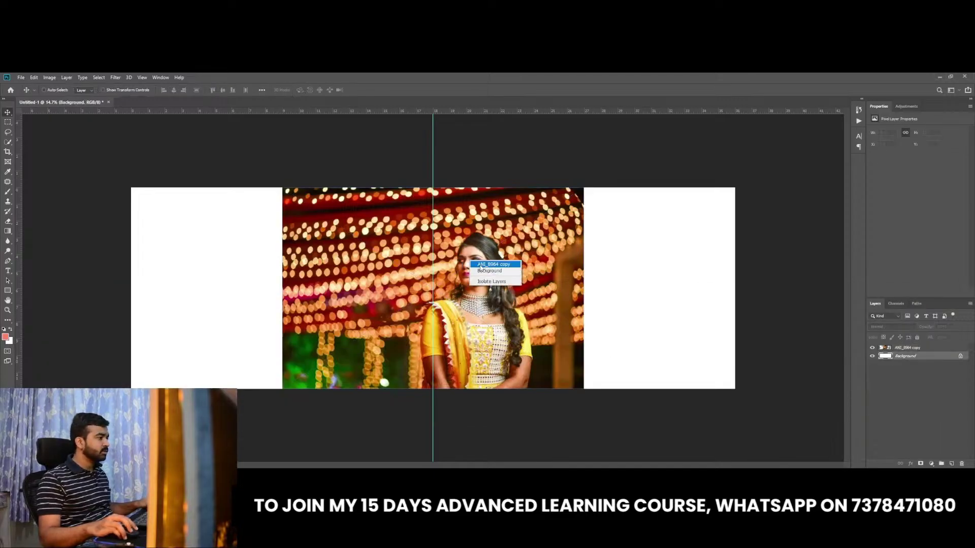
{"action": "key", "text": "ctrl+t"}
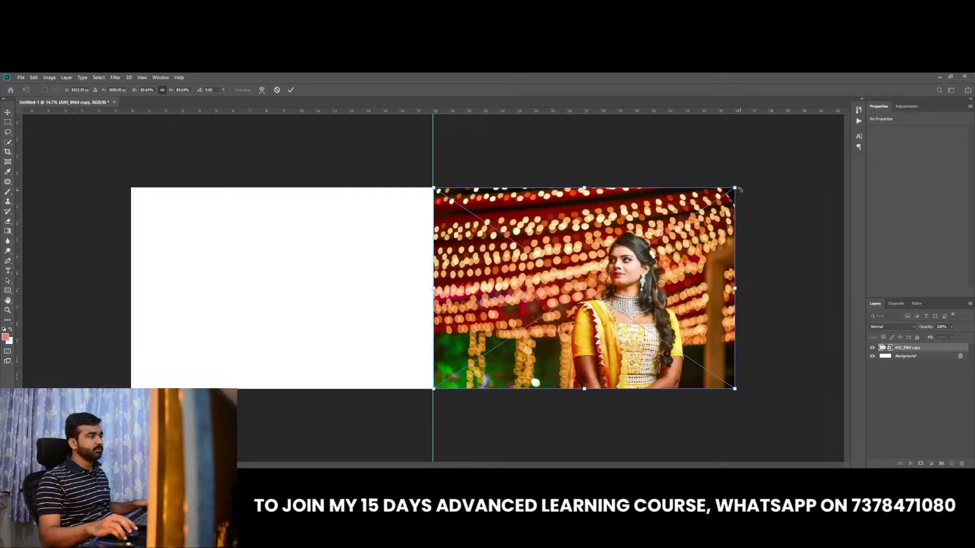
{"action": "left_click_drag", "start_coordinate": [734, 188], "coordinate": [749, 179]}
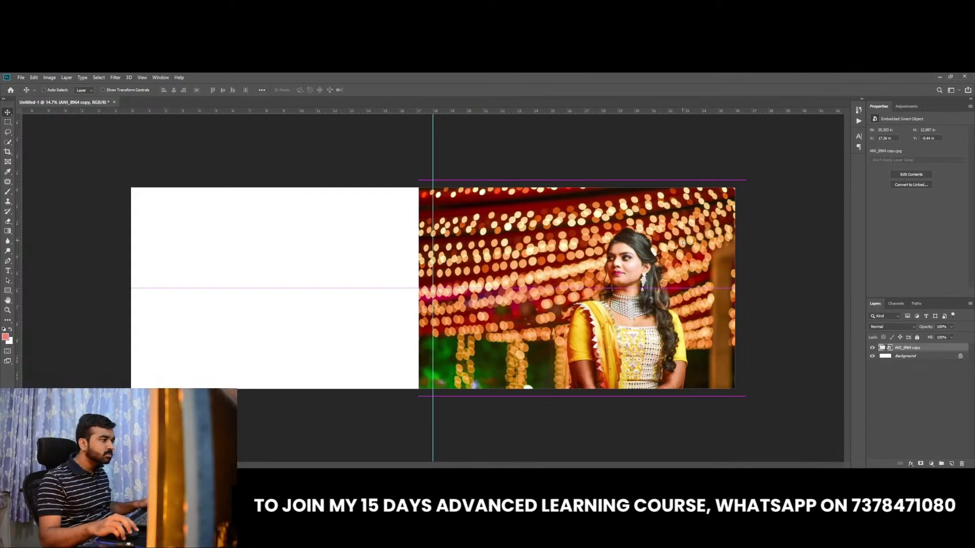
{"action": "key", "text": "Return"}
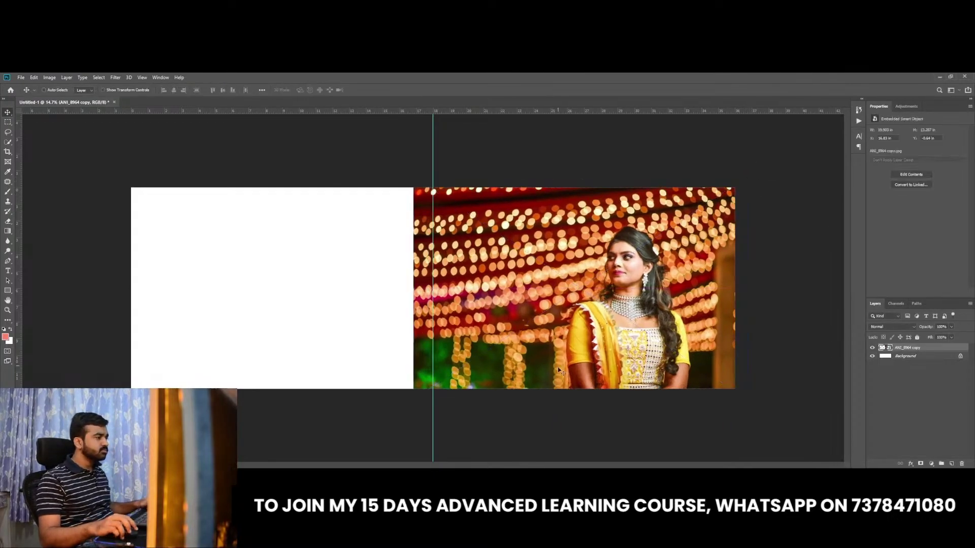
Inside the smart object, copy an upper-left bokeh patch to a new layer and enlarge it over the photo
{"action": "double_click", "coordinate": [890, 346]}
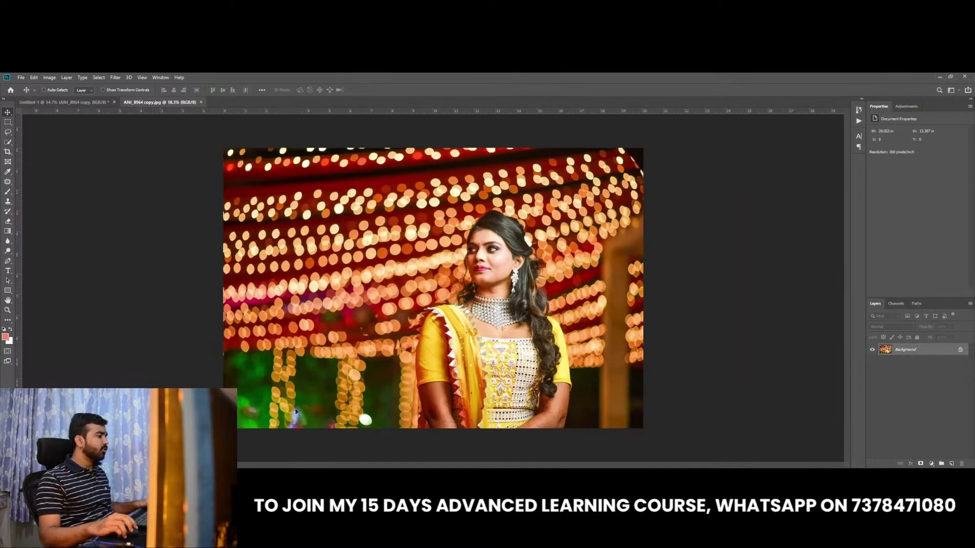
{"action": "key", "text": "m"}
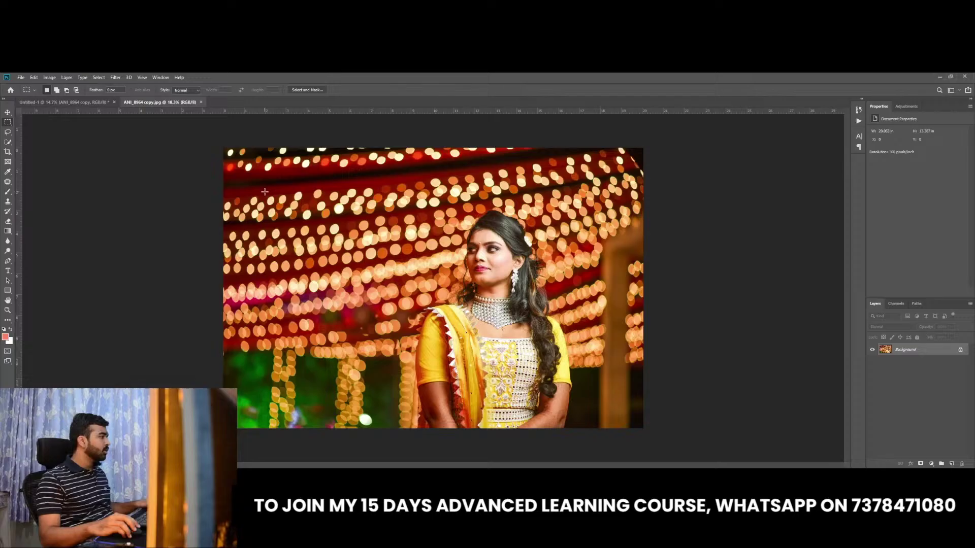
{"action": "left_click_drag", "start_coordinate": [264, 192], "coordinate": [418, 300]}
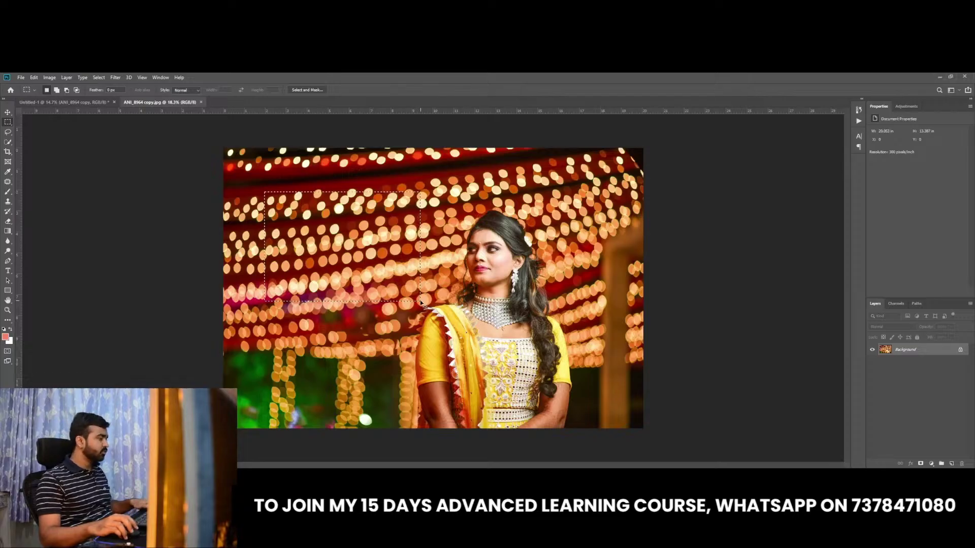
{"action": "key", "text": "ctrl+j"}
{"action": "left_click", "coordinate": [872, 361]}
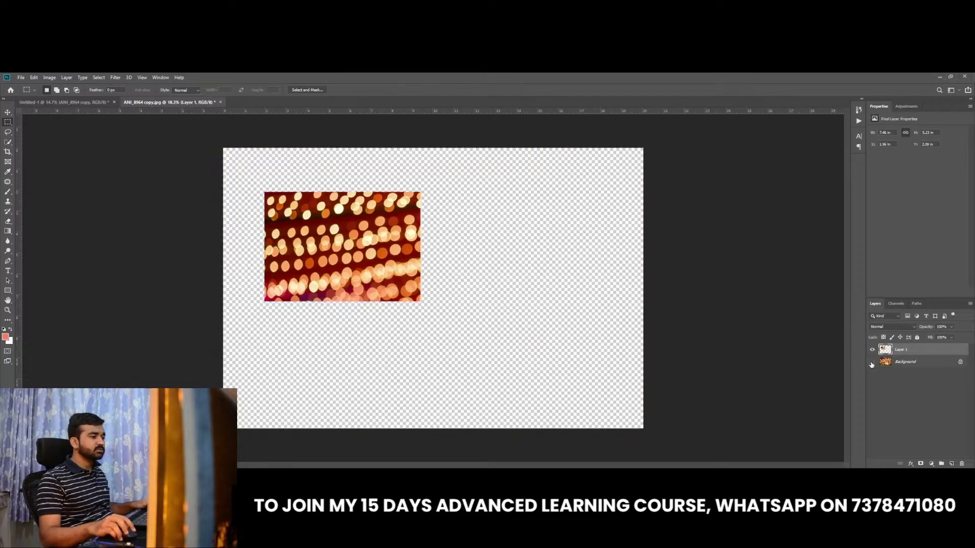
{"action": "left_click", "coordinate": [871, 362]}
{"action": "key", "text": "ctrl+t"}
{"action": "mouse_move", "coordinate": [420, 192]}
{"action": "left_mouse_down"}
{"action": "mouse_move", "coordinate": [644, 188]}
{"action": "mouse_move", "coordinate": [600, 244]}
{"action": "left_mouse_up"}
{"action": "key", "text": "Return"}
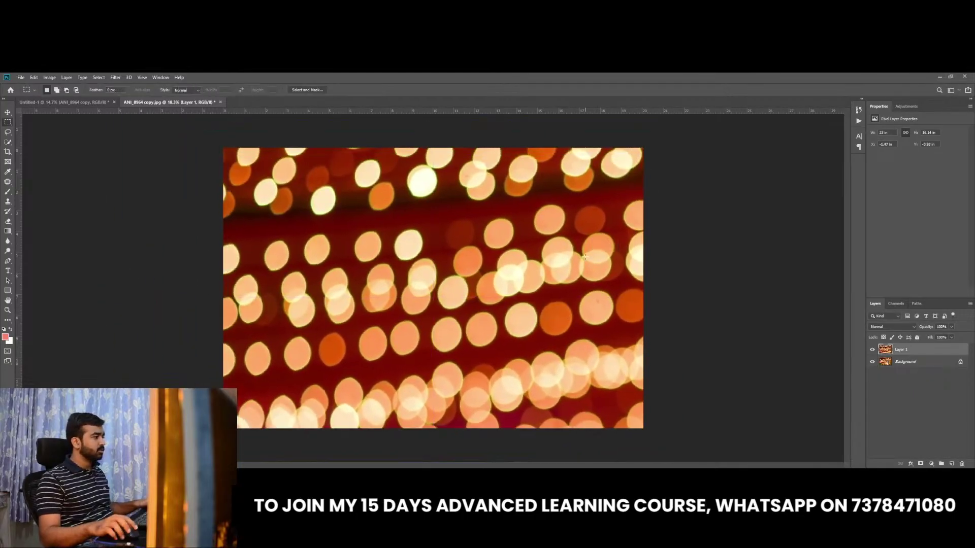
Apply a heavy Gaussian Blur to the enlarged bokeh patch layer
{"action": "left_click", "coordinate": [117, 78]}
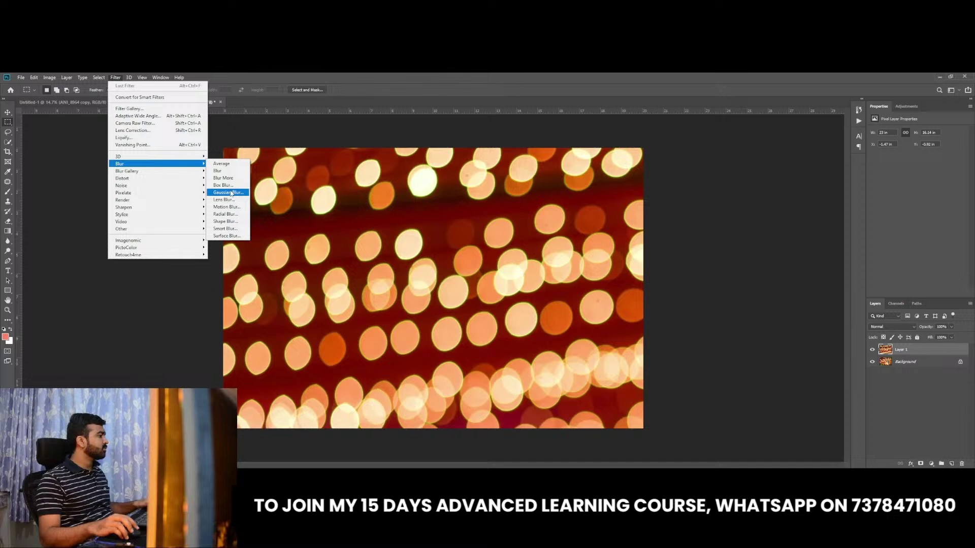
{"action": "left_click", "coordinate": [229, 193]}
{"action": "mouse_move", "coordinate": [475, 273]}
{"action": "left_mouse_down"}
{"action": "mouse_move", "coordinate": [429, 279]}
{"action": "mouse_move", "coordinate": [473, 274]}
{"action": "left_mouse_up"}
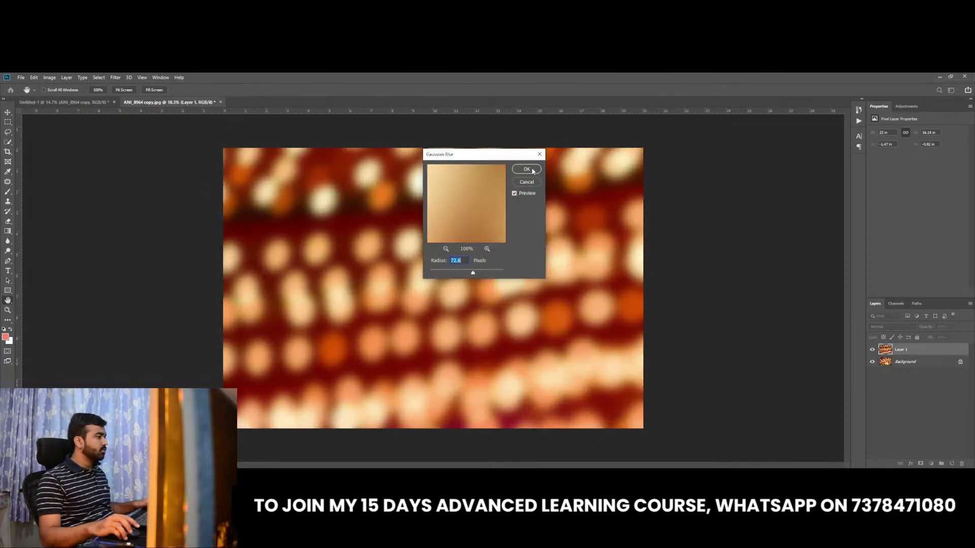
{"action": "left_click", "coordinate": [526, 169]}
{"action": "key", "text": "m"}
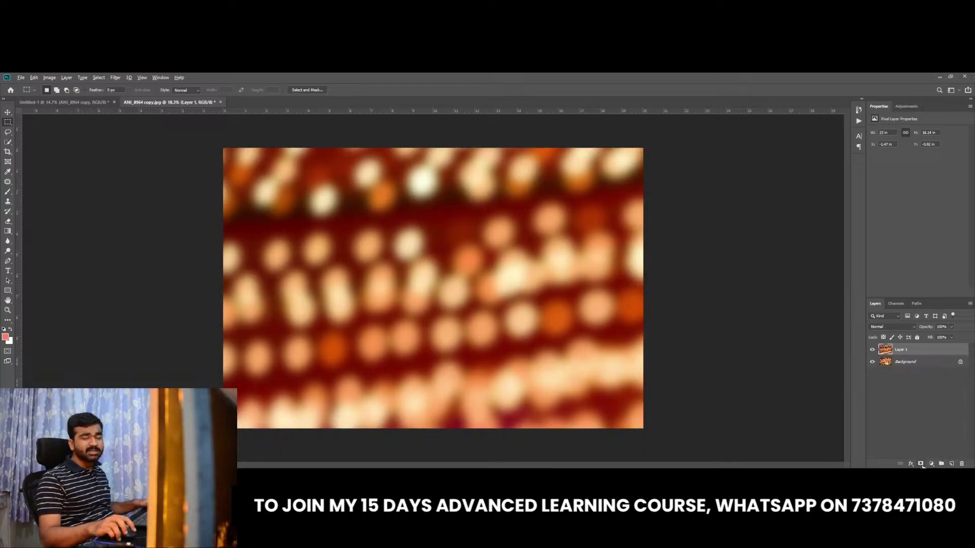
Add a black mask to the blur layer, paint white blur around the edges but not over her head, then compare
{"action": "left_click", "coordinate": [921, 464], "text": "alt"}
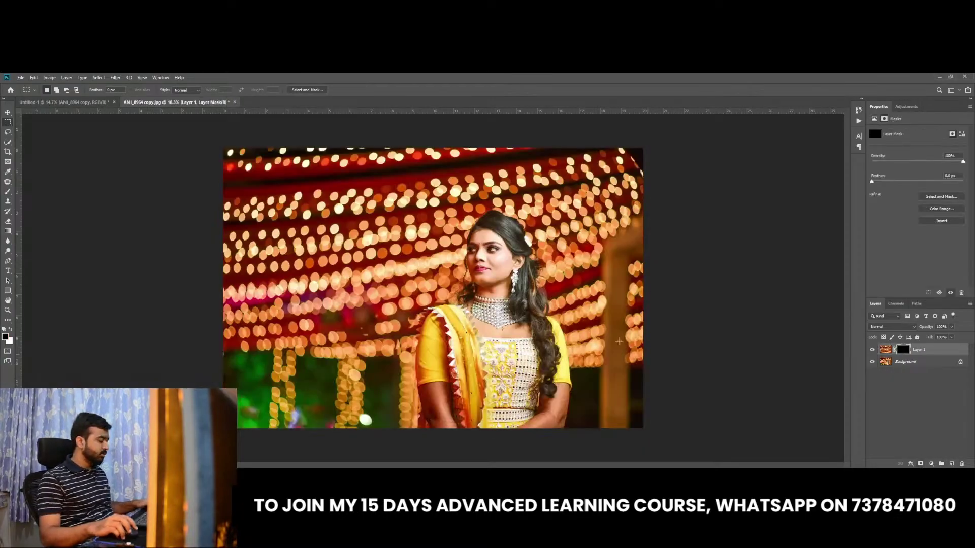
{"action": "key", "text": "b"}
{"action": "key", "text": "x"}
{"action": "key", "text": "ctrl+minus"}
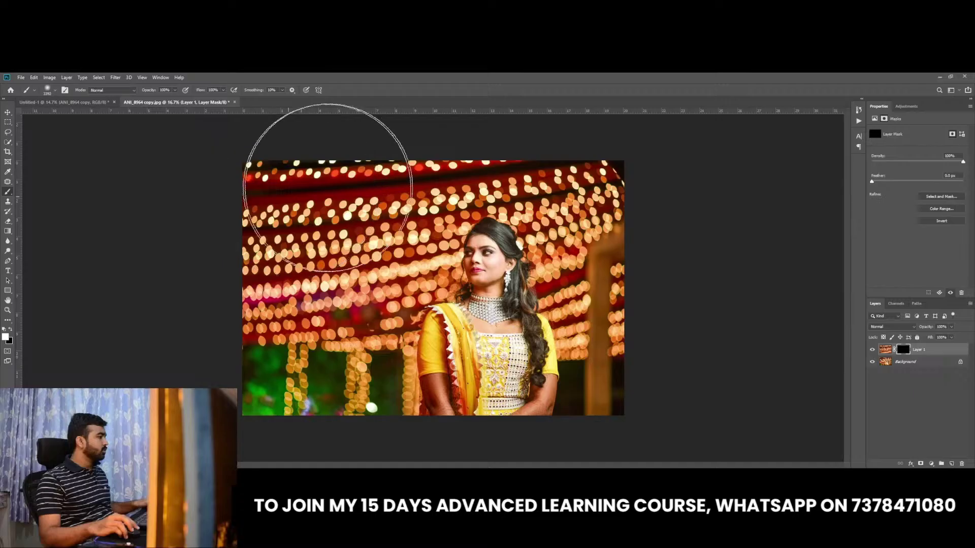
{"action": "mouse_move", "coordinate": [326, 185]}
{"action": "left_mouse_down"}
{"action": "mouse_move", "coordinate": [228, 447]}
{"action": "mouse_move", "coordinate": [700, 305]}
{"action": "mouse_move", "coordinate": [696, 413]}
{"action": "left_mouse_up"}
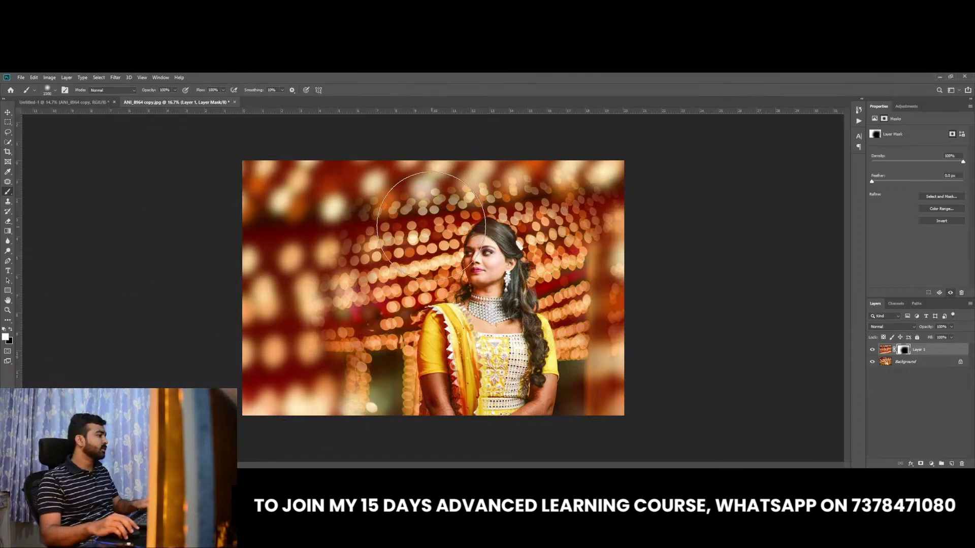
{"action": "left_click_drag", "start_coordinate": [474, 218], "coordinate": [509, 217]}
{"action": "key", "text": "ctrl+z"}
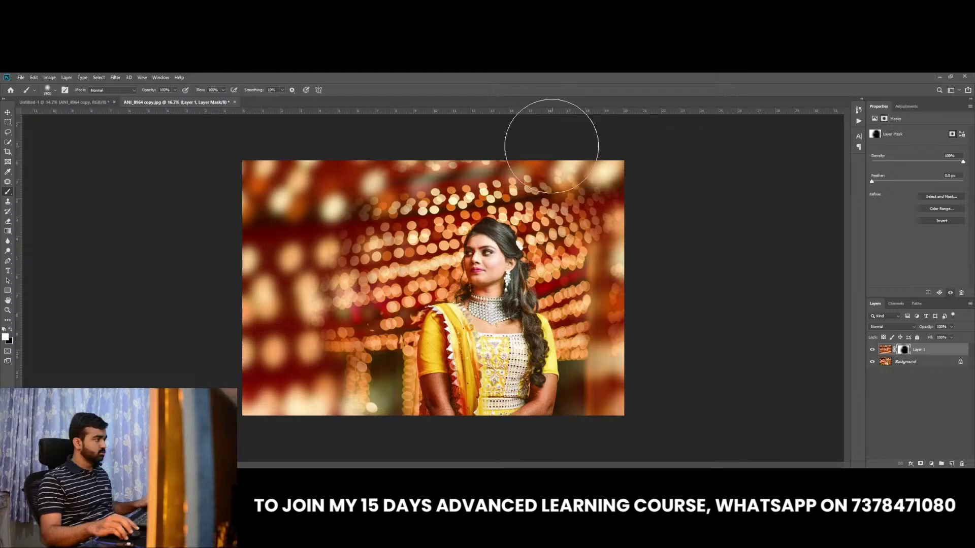
{"action": "key", "text": "x"}
{"action": "key", "text": "x"}
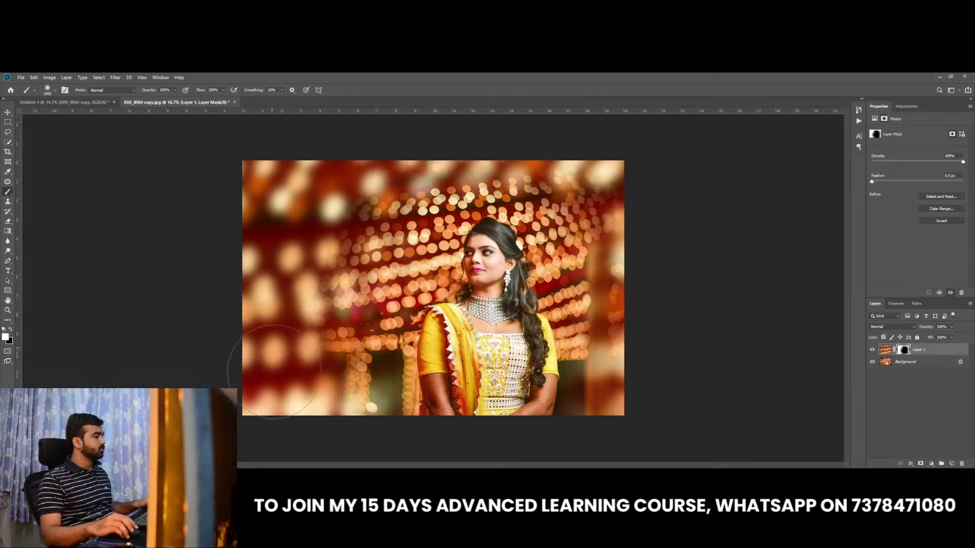
{"action": "left_click", "coordinate": [872, 349]}
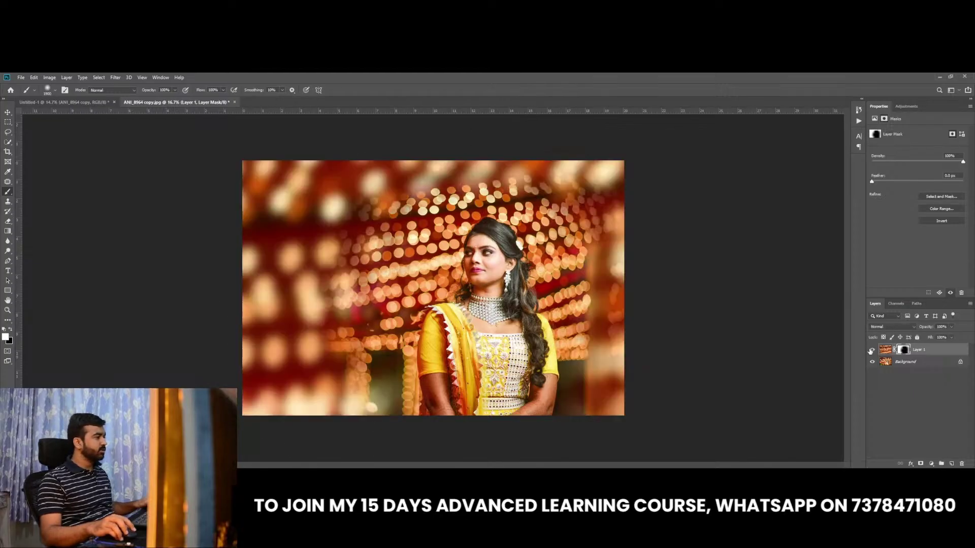
{"action": "left_click", "coordinate": [873, 349]}
{"action": "left_click", "coordinate": [872, 349]}
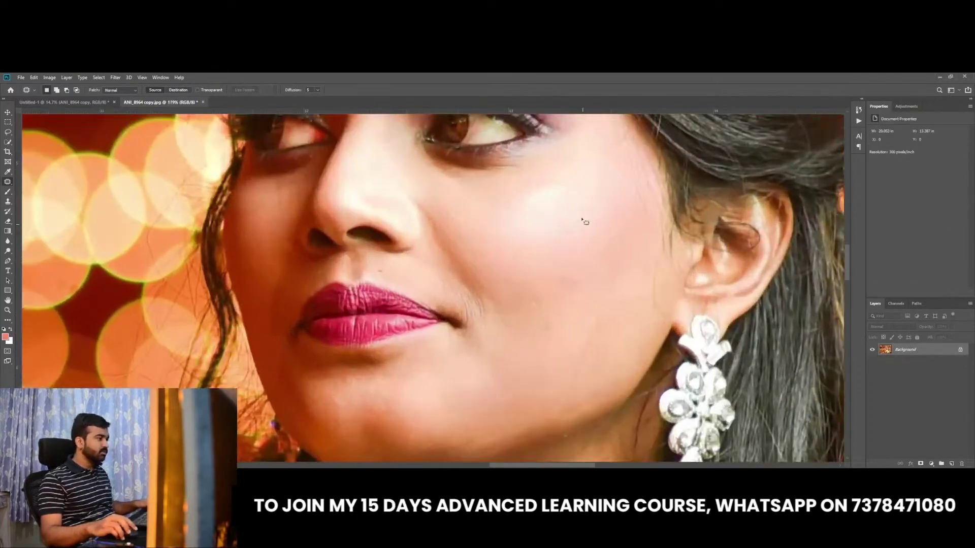
Patch three blemishes on the bride's cheek and near her earring
{"action": "left_click", "coordinate": [584, 221]}
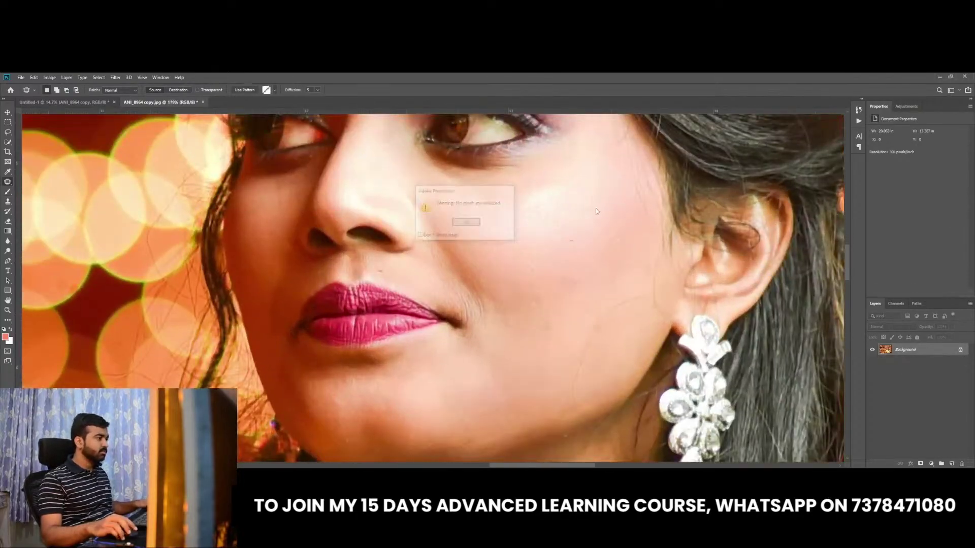
{"action": "key", "text": "Return"}
{"action": "left_click_drag", "start_coordinate": [626, 240], "coordinate": [633, 231]}
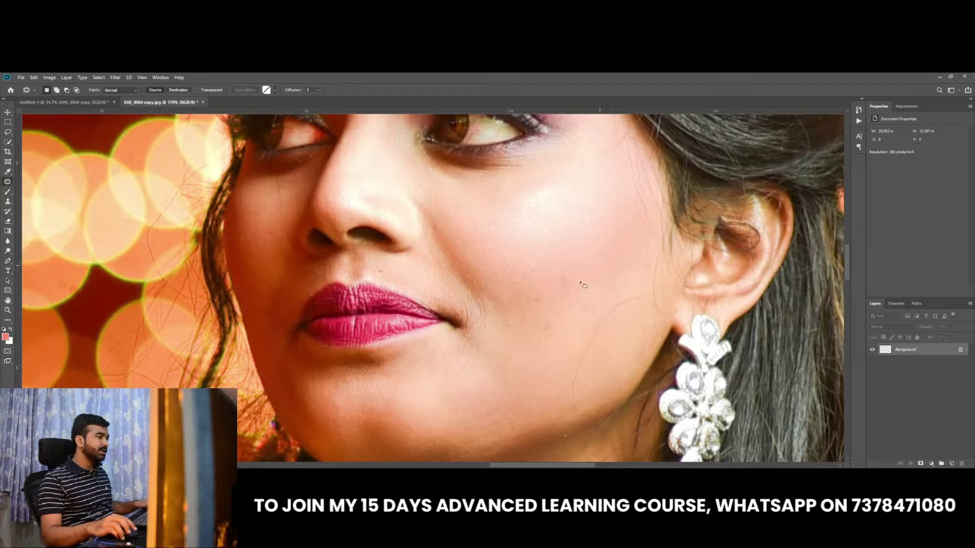
{"action": "left_click", "coordinate": [532, 353]}
{"action": "scroll", "coordinate": [560, 263], "scroll_direction": "up", "scroll_amount": 2}
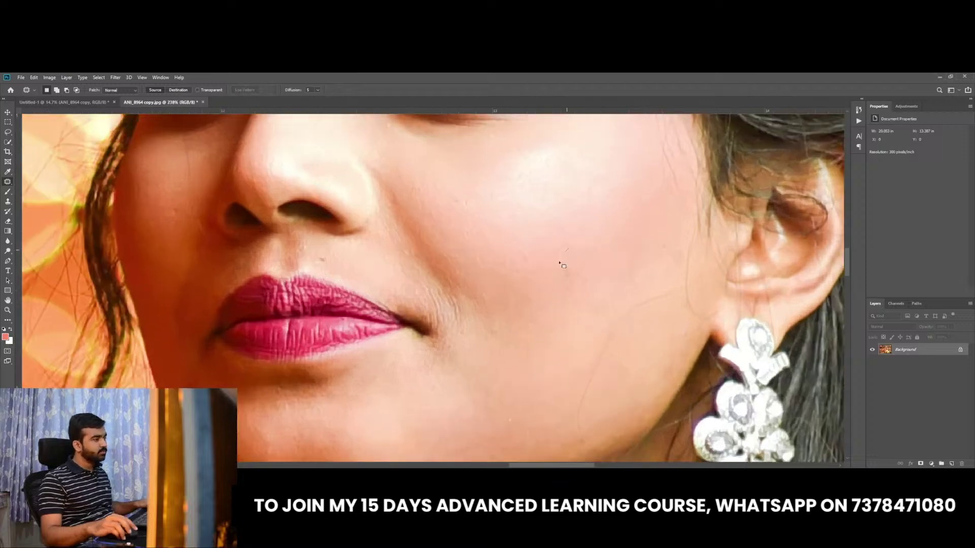
{"action": "left_click", "coordinate": [497, 335]}
{"action": "key", "text": "Return"}
{"action": "left_click_drag", "start_coordinate": [501, 316], "coordinate": [516, 346]}
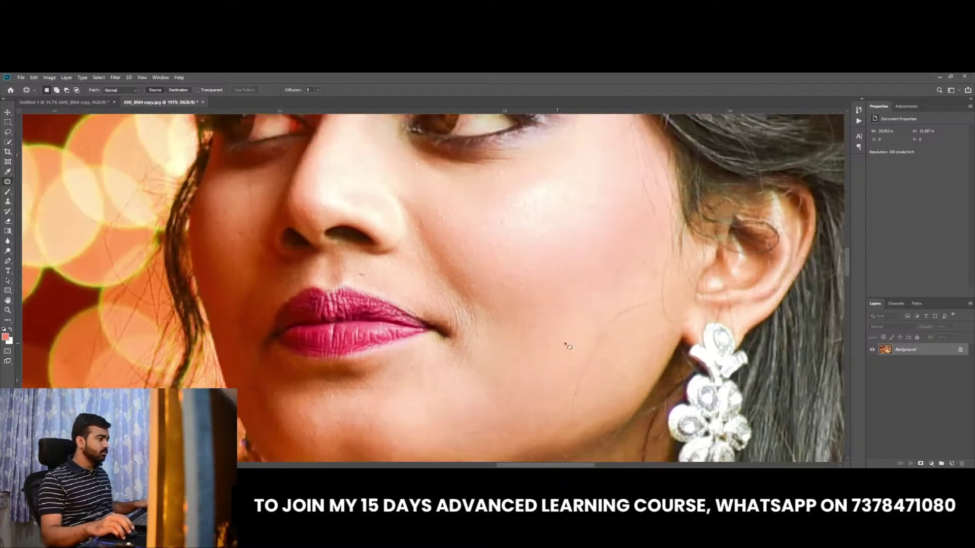
{"action": "scroll", "coordinate": [636, 292], "scroll_direction": "up", "scroll_amount": 2}
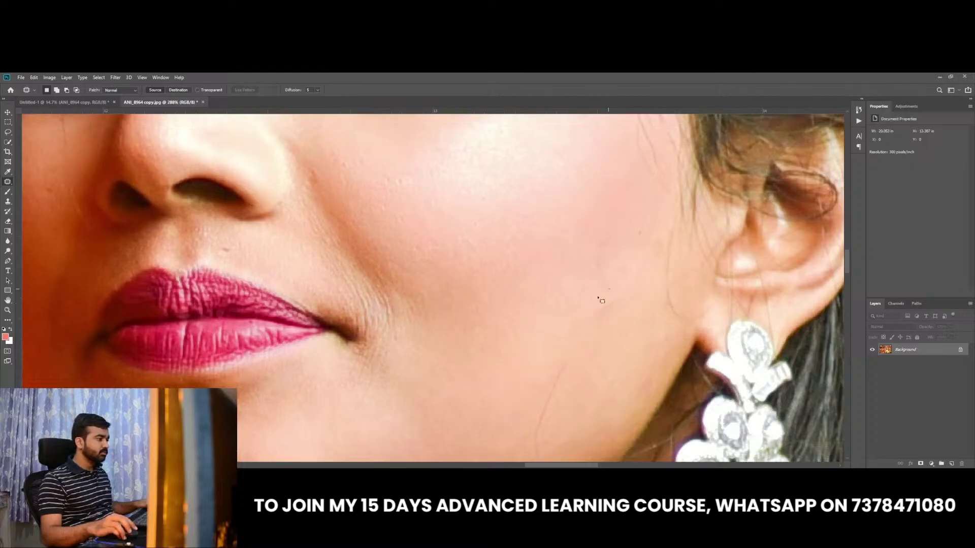
{"action": "scroll", "coordinate": [600, 300], "scroll_direction": "down", "scroll_amount": 1}
{"action": "left_click_drag", "start_coordinate": [570, 321], "coordinate": [524, 381]}
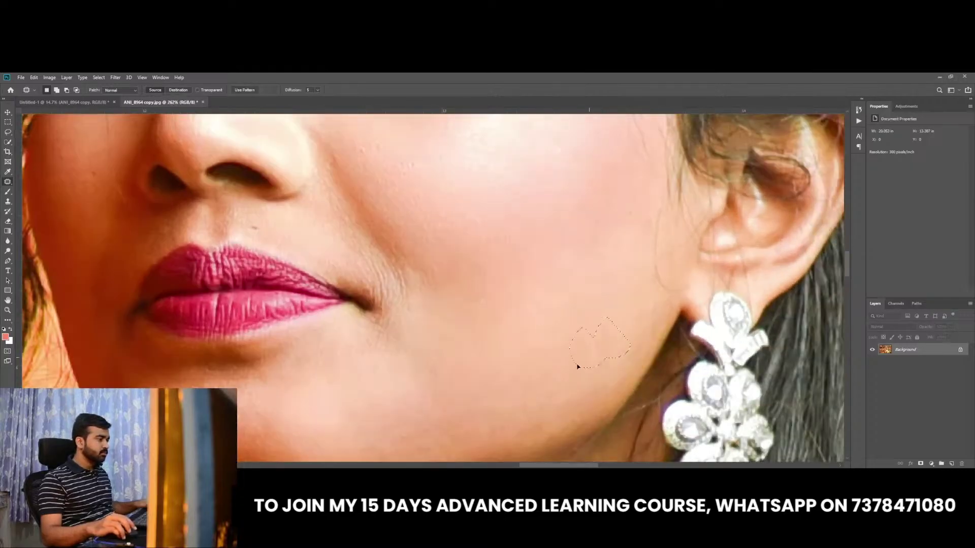
{"action": "key", "text": "ctrl+d"}
{"action": "scroll", "coordinate": [578, 356], "scroll_direction": "down", "scroll_amount": 10}
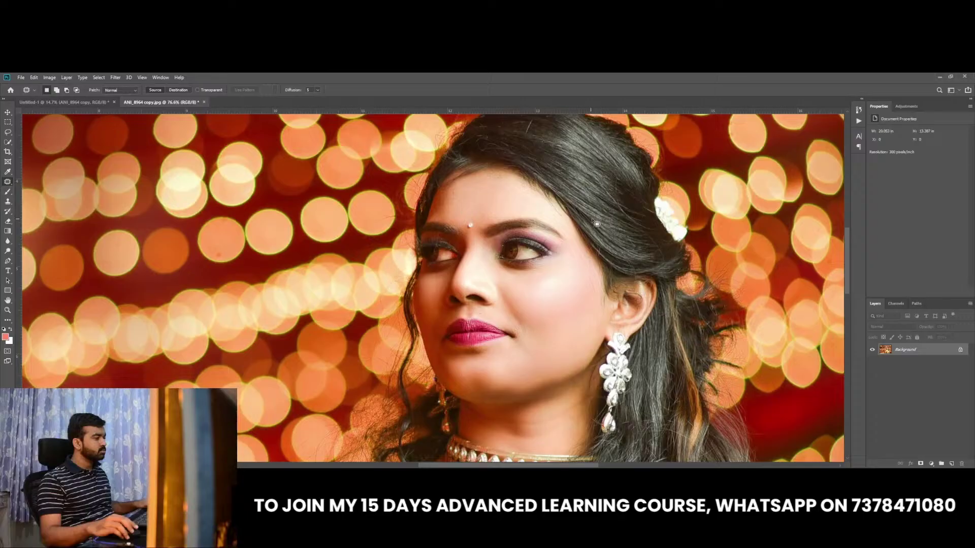
{"action": "scroll", "coordinate": [597, 224], "scroll_direction": "down", "scroll_amount": 5}
Save the retouched photo as JPEG and close it to return to the spread
{"action": "key", "text": "ctrl+s"}
{"action": "key", "text": "Return"}
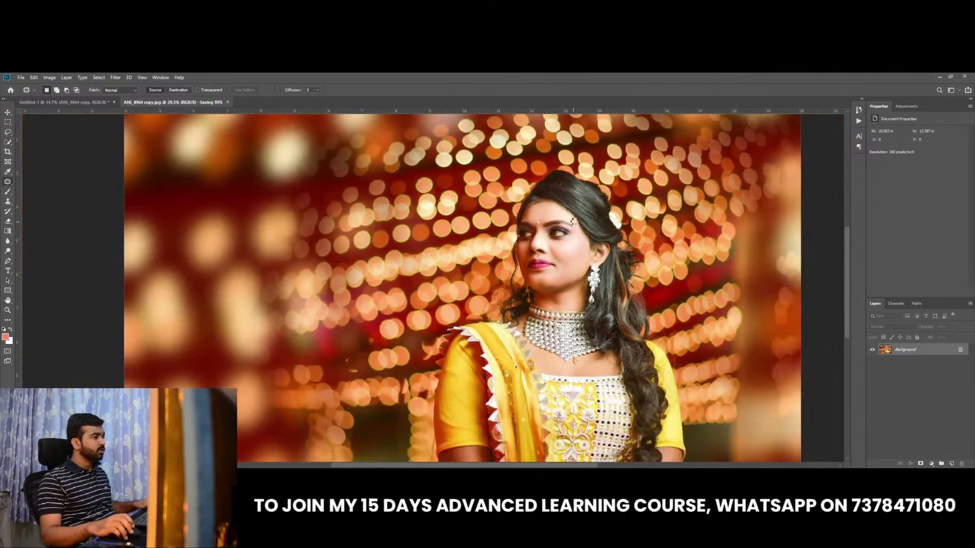
{"action": "key", "text": "ctrl+w"}
{"action": "key", "text": "ctrl+plus"}
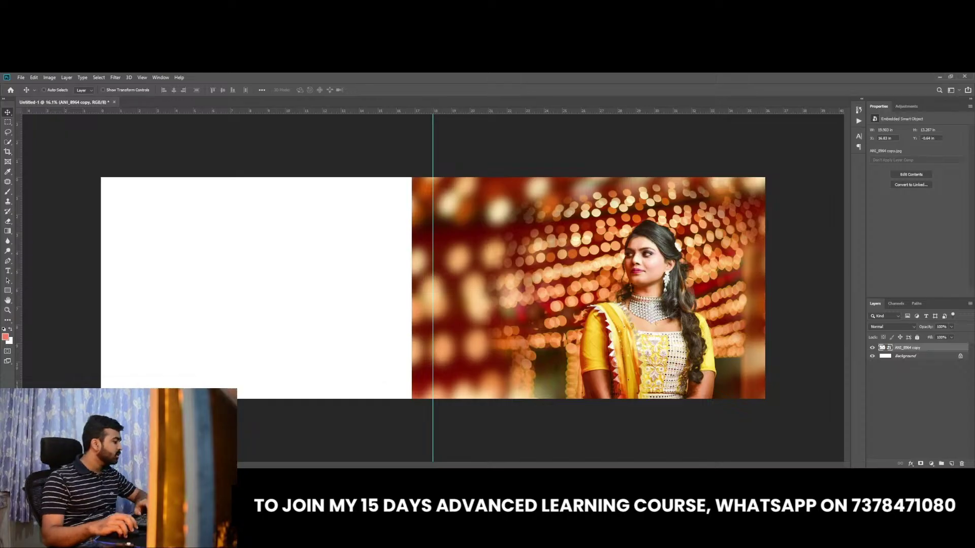
{"action": "key", "text": "alt+Tab"}
In ACDSee, browse 002 Clipart to 005- Brush Strokes and open that PSD in Photoshop
{"action": "double_click", "coordinate": [875, 120]}
{"action": "key", "text": "Down"}
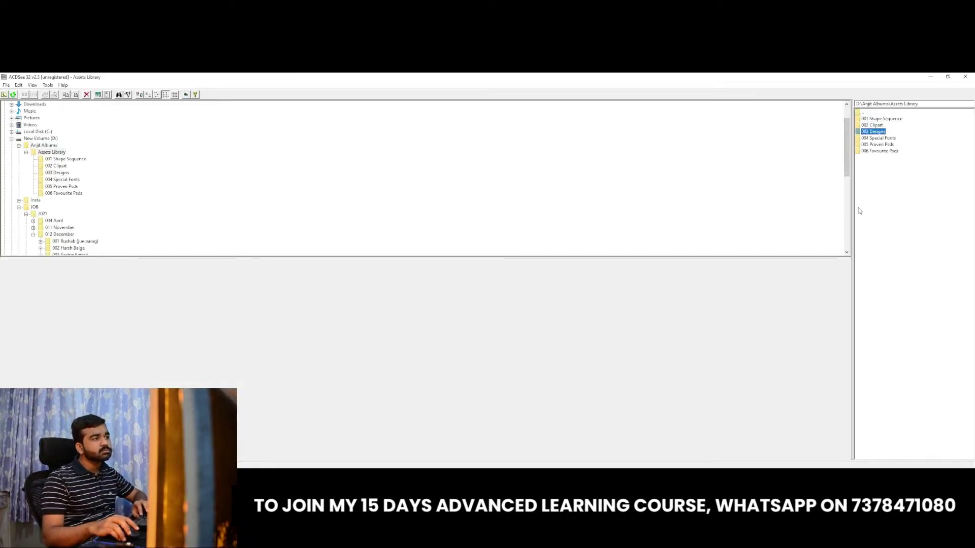
{"action": "key", "text": "Return"}
{"action": "left_click", "coordinate": [884, 158]}
{"action": "key", "text": "Down"}
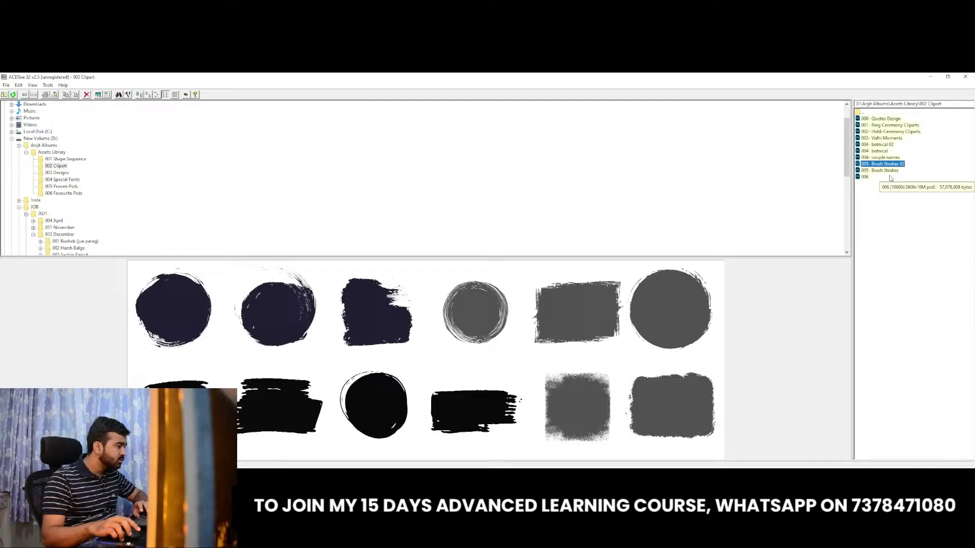
{"action": "key", "text": "Down"}
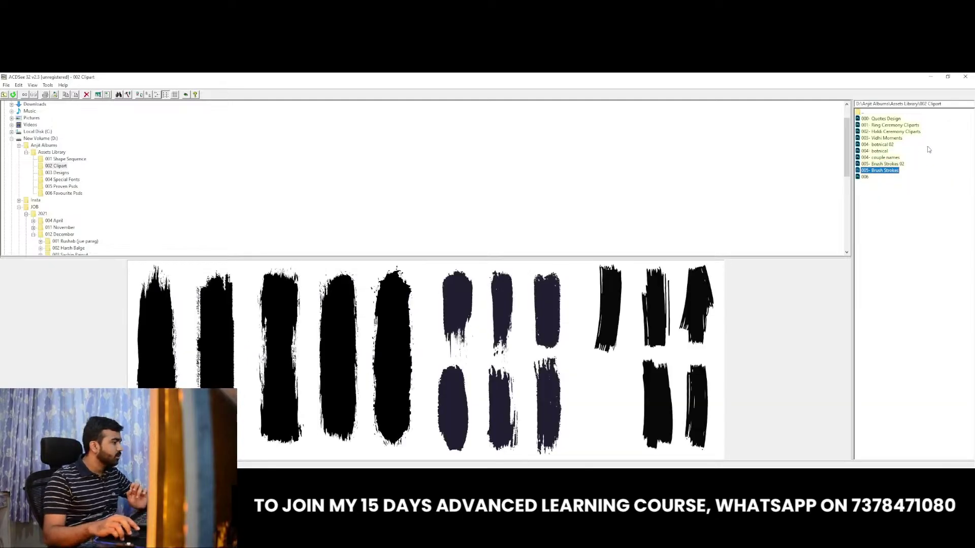
{"action": "key", "text": "Return"}
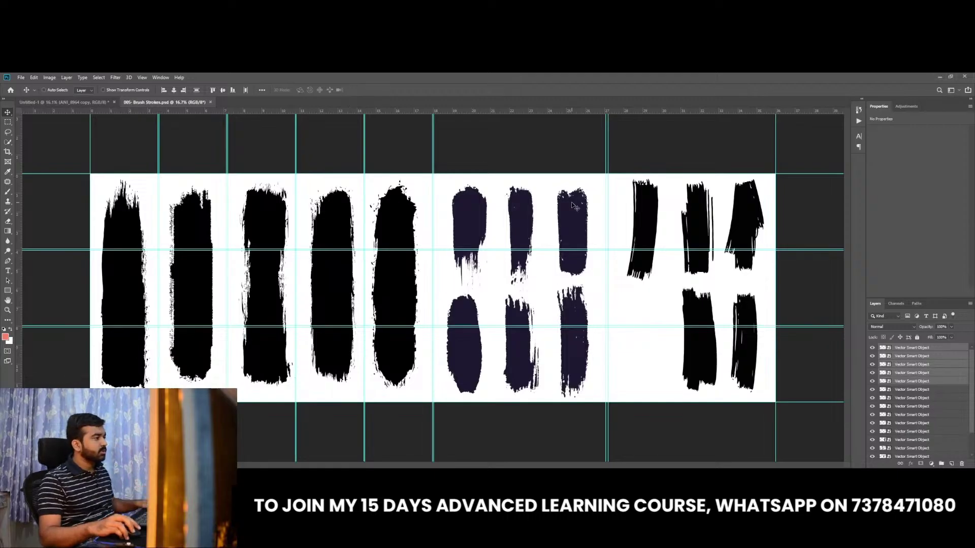
Bring a navy brush stroke into the spread and stretch it to full page height
{"action": "mouse_move", "coordinate": [556, 286]}
{"action": "left_mouse_down"}
{"action": "mouse_move", "coordinate": [426, 318]}
{"action": "mouse_move", "coordinate": [451, 436]}
{"action": "left_mouse_up"}
{"action": "key", "text": "ctrl+t"}
{"action": "mouse_move", "coordinate": [379, 297]}
{"action": "left_mouse_down"}
{"action": "mouse_move", "coordinate": [416, 288]}
{"action": "mouse_move", "coordinate": [425, 313]}
{"action": "left_mouse_up"}
{"action": "right_click", "coordinate": [419, 272]}
{"action": "left_click", "coordinate": [446, 348]}
{"action": "key", "text": "Return"}
Slant the brush stroke across the centre and hide the bride's photo layer
{"action": "key", "text": "ctrl+t"}
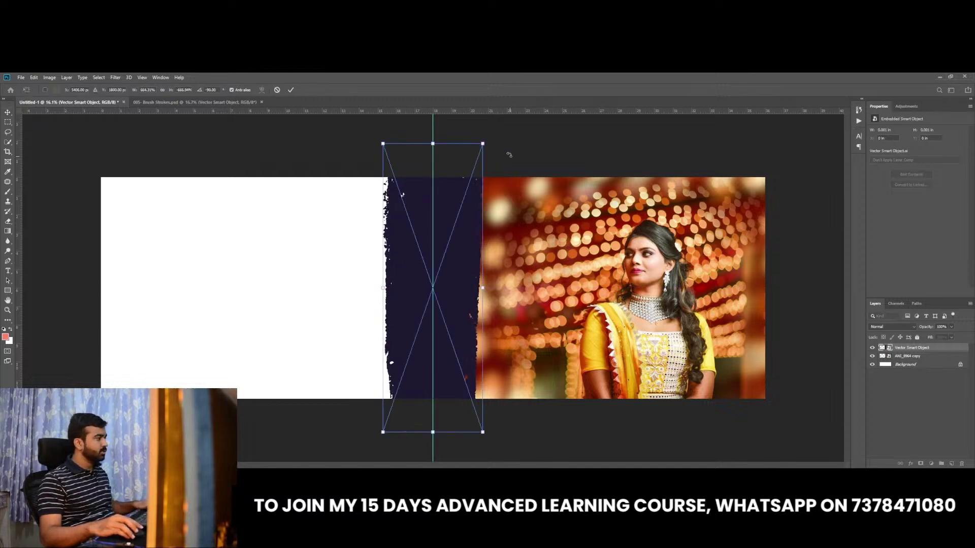
{"action": "left_click_drag", "start_coordinate": [506, 152], "coordinate": [440, 270]}
{"action": "key", "text": "Return"}
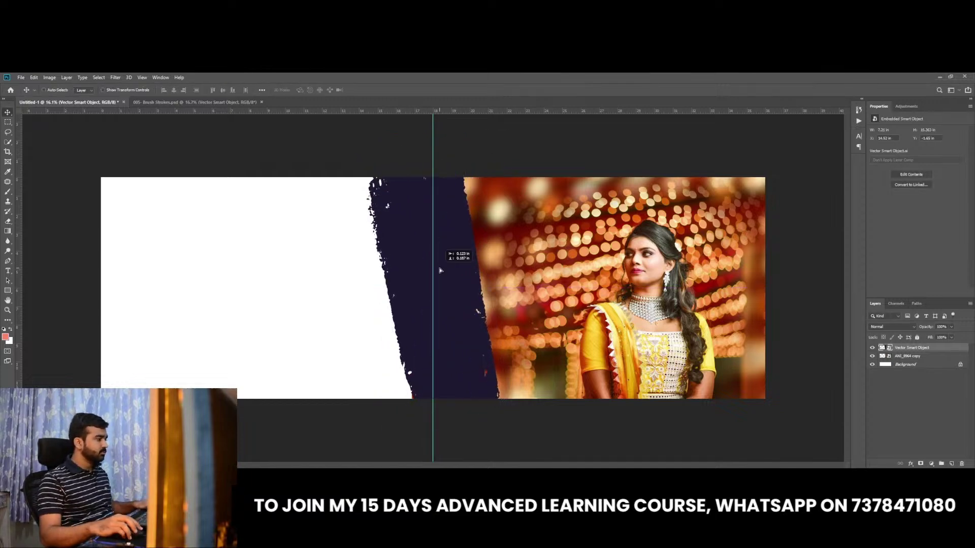
{"action": "left_click", "coordinate": [871, 356]}
{"action": "right_click", "coordinate": [929, 348]}
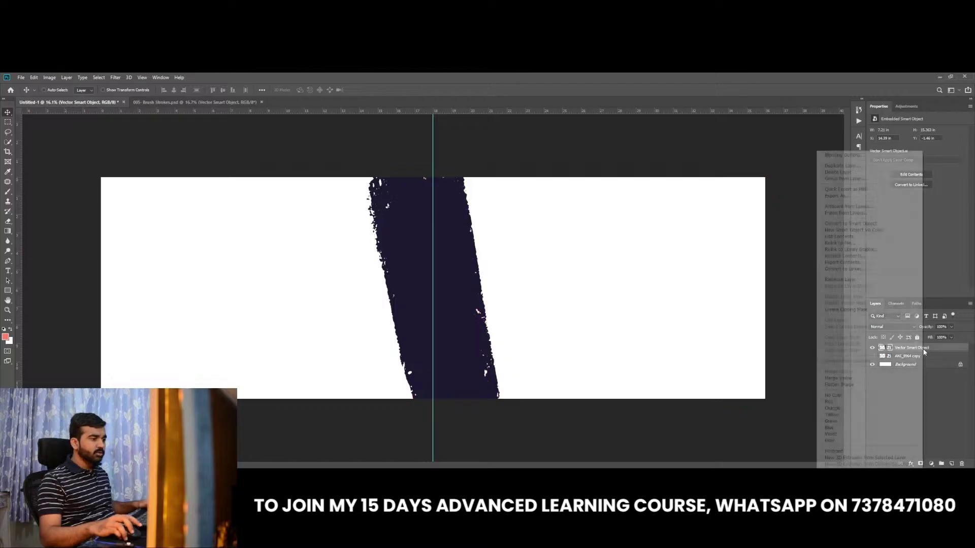
Fill the right side on a new layer, merge it with the stroke, and darken it to black (Lightness -100)
{"action": "left_click", "coordinate": [863, 279]}
{"action": "left_click", "coordinate": [952, 464]}
{"action": "key", "text": "m"}
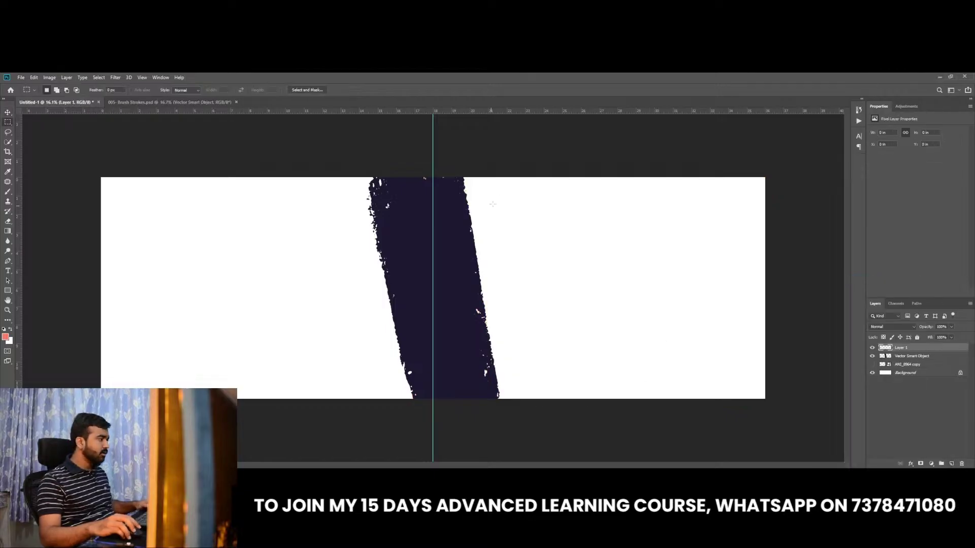
{"action": "left_click_drag", "start_coordinate": [429, 173], "coordinate": [766, 401]}
{"action": "key", "text": "alt+BackSpace"}
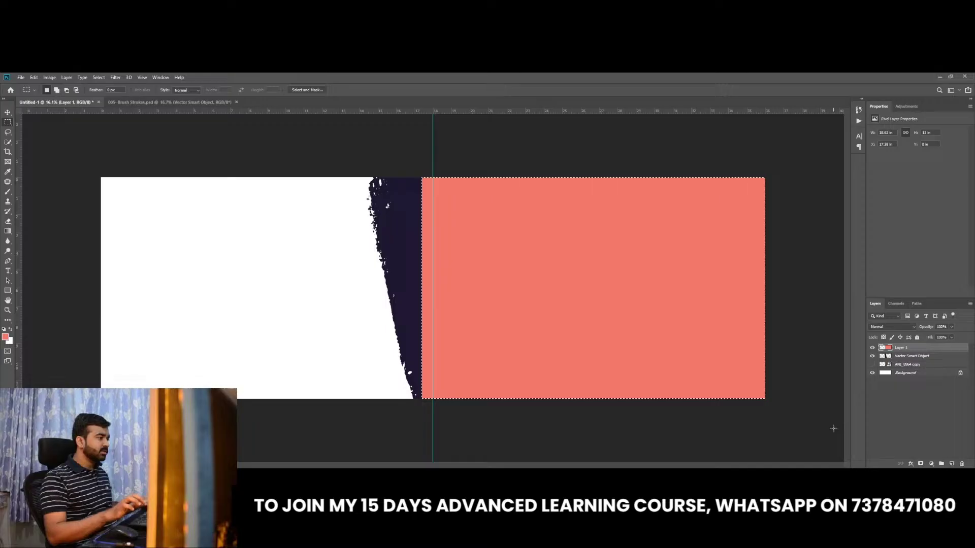
{"action": "left_click", "coordinate": [911, 356], "text": "shift"}
{"action": "key", "text": "ctrl+e"}
{"action": "key", "text": "ctrl+u"}
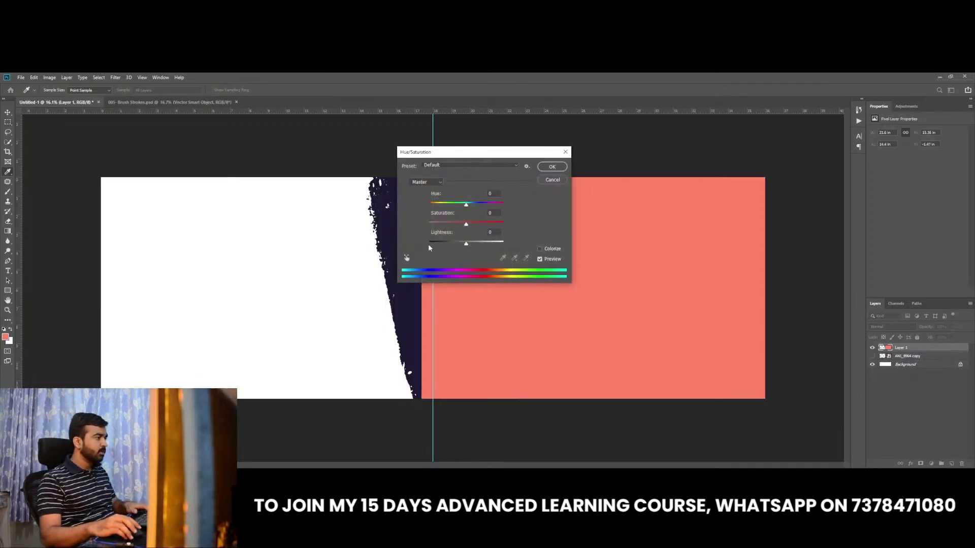
{"action": "left_click", "coordinate": [428, 244]}
{"action": "key", "text": "Return"}
Move the photo above the black shape, clip it, and enlarge and reposition the bride
{"action": "key", "text": "v"}
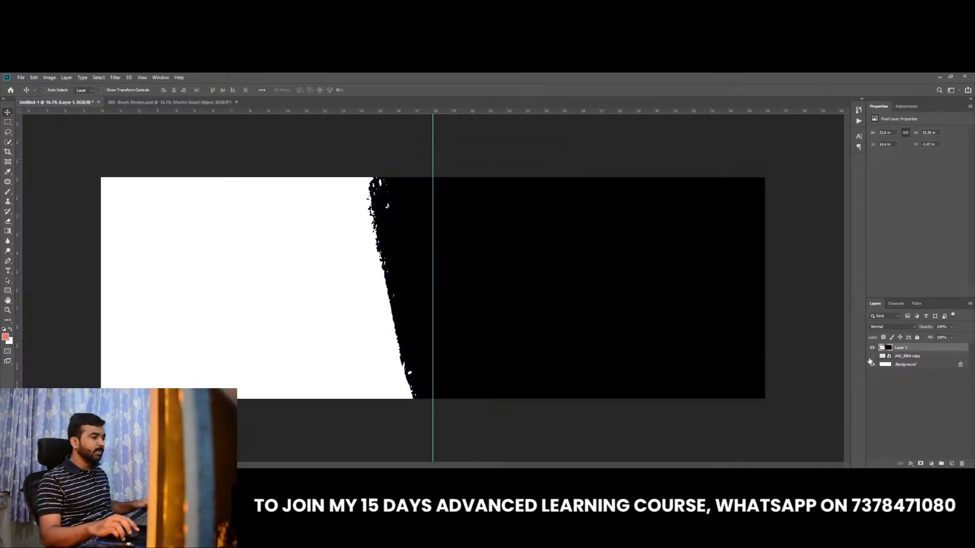
{"action": "left_click_drag", "start_coordinate": [917, 361], "coordinate": [909, 347]}
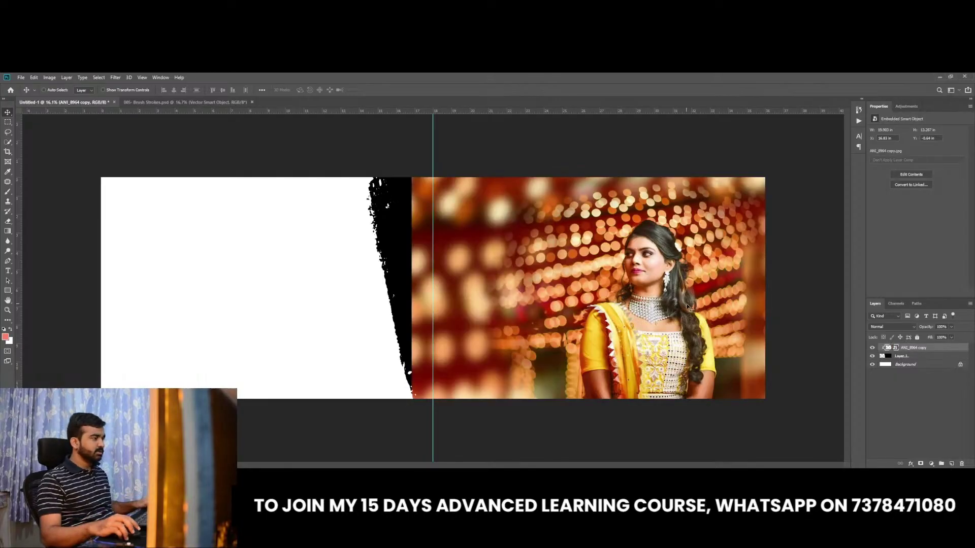
{"action": "key", "text": "ctrl+t"}
{"action": "left_click_drag", "start_coordinate": [778, 165], "coordinate": [792, 153]}
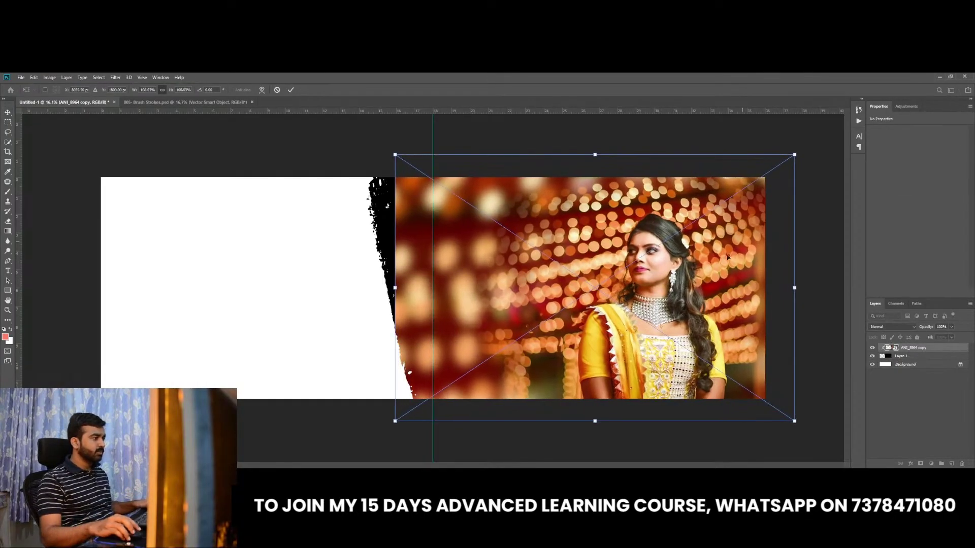
{"action": "left_click_drag", "start_coordinate": [723, 258], "coordinate": [698, 248]}
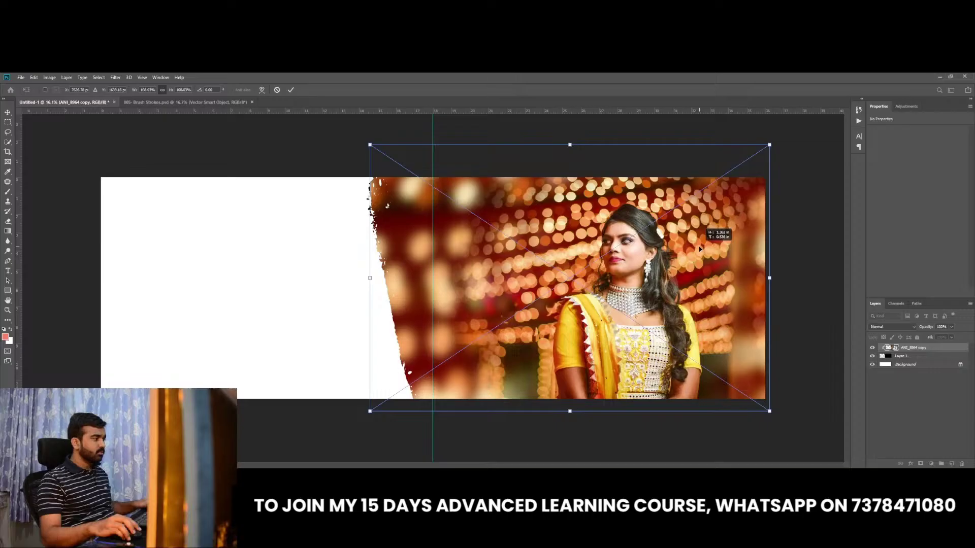
{"action": "key", "text": "Return"}
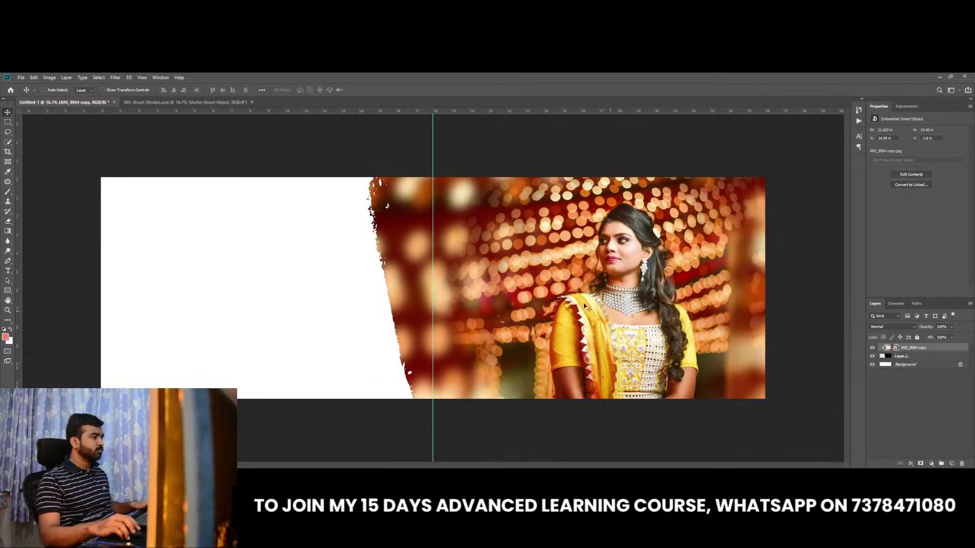
{"action": "key", "text": "ctrl"}
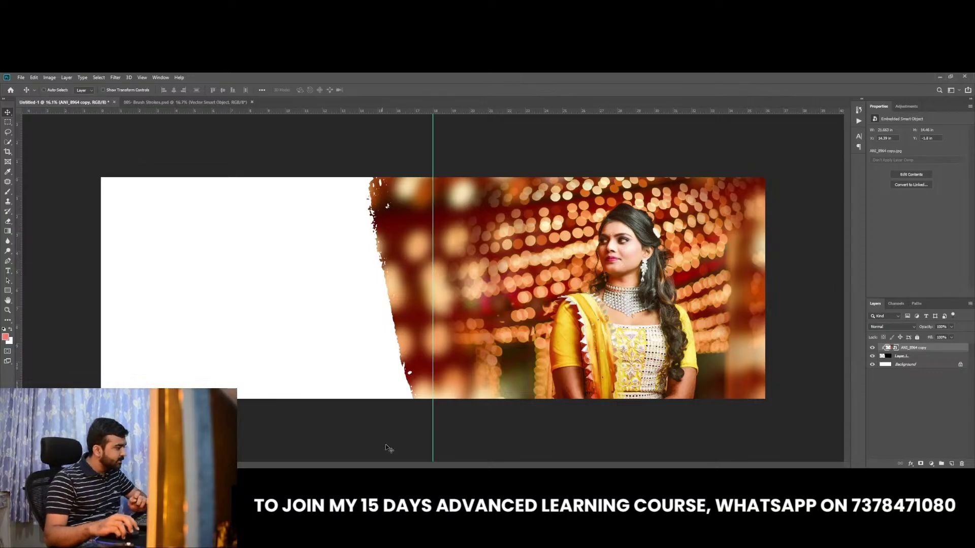
Mark ANI_8964 as USED in Album Quicker and close the panel
{"action": "right_click", "coordinate": [458, 344]}
{"action": "mouse_move", "coordinate": [467, 383]}
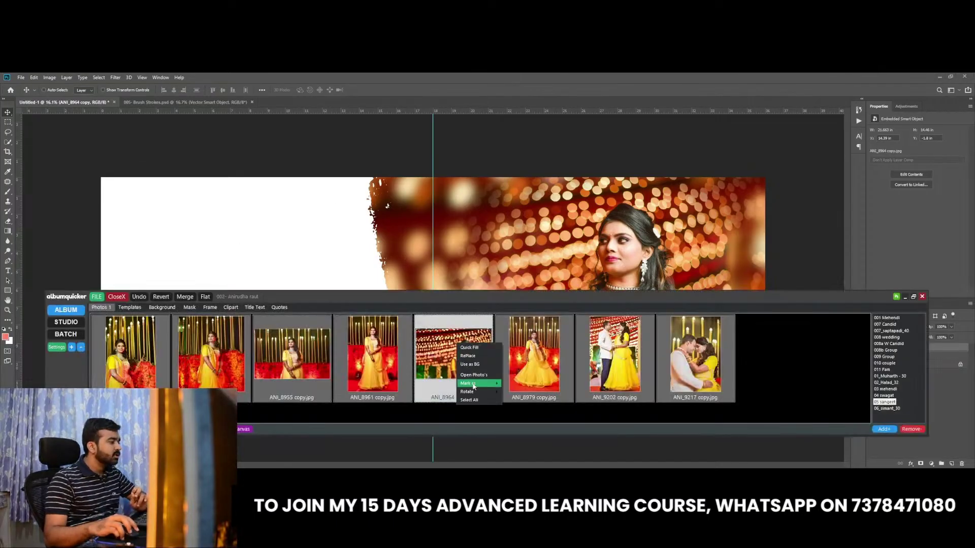
{"action": "left_click", "coordinate": [522, 392]}
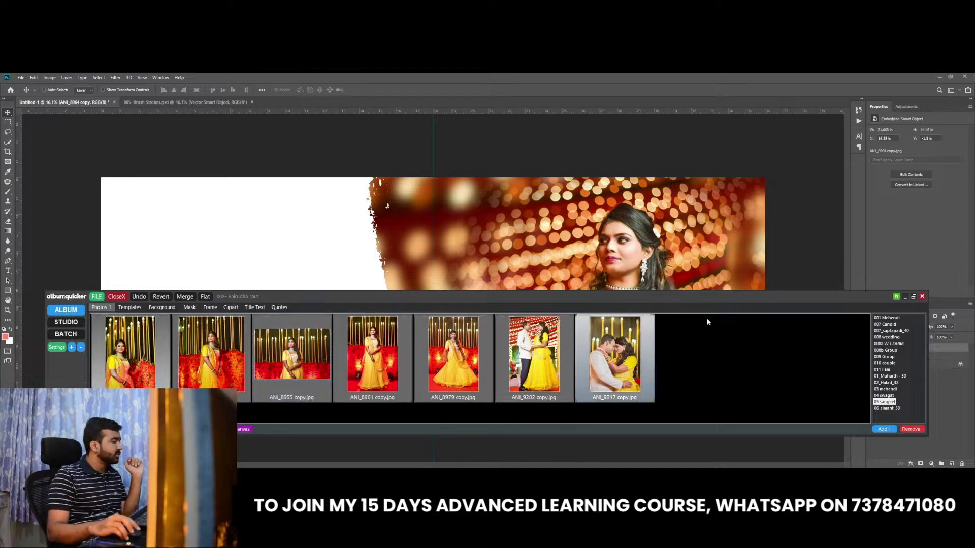
{"action": "left_click", "coordinate": [904, 297]}
Duplicate the black brush-edged shape, move it left, and flip it horizontally and vertically
{"action": "left_click", "coordinate": [901, 356]}
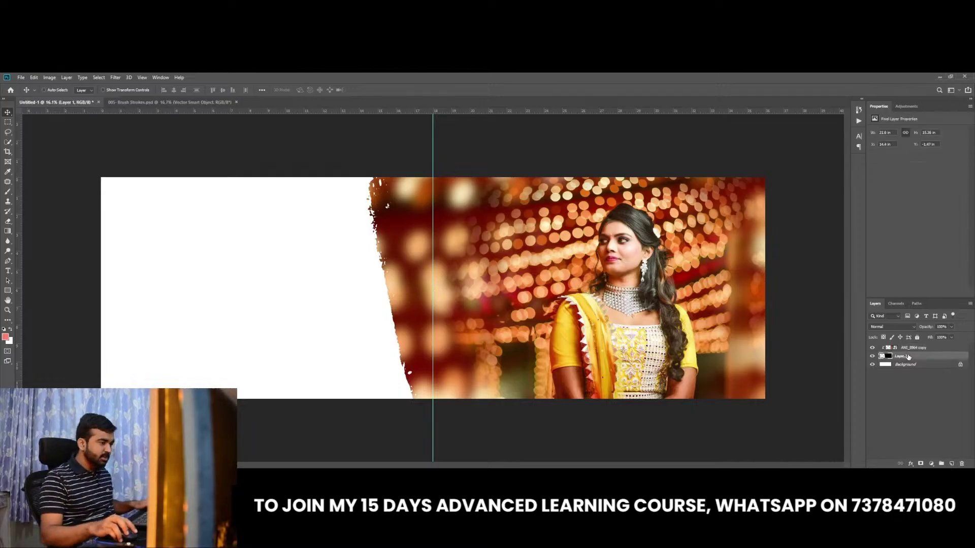
{"action": "key", "text": "ctrl+j"}
{"action": "left_click", "coordinate": [916, 365]}
{"action": "key", "text": "ctrl+i"}
{"action": "key", "text": "ctrl+t"}
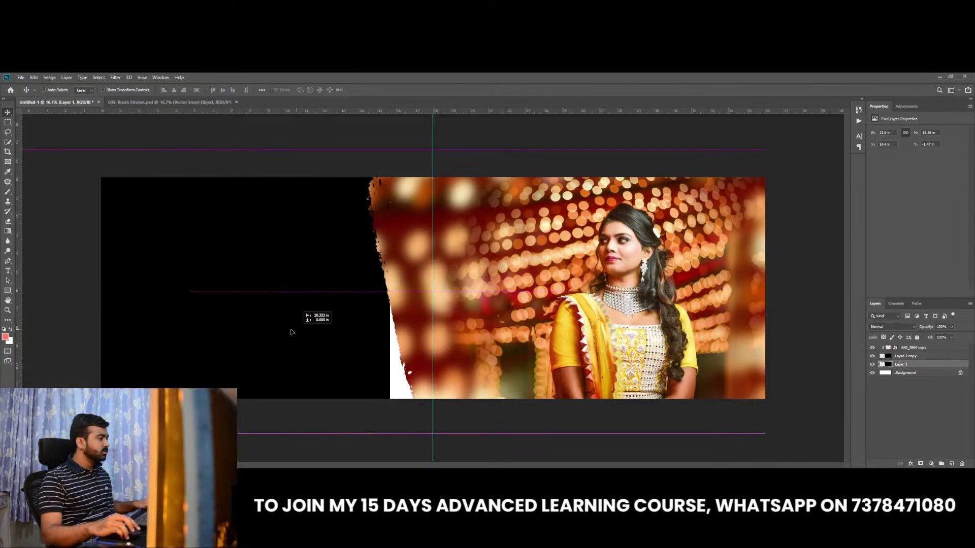
{"action": "left_click_drag", "start_coordinate": [764, 292], "coordinate": [337, 292]}
{"action": "right_click", "coordinate": [259, 280]}
{"action": "left_click", "coordinate": [287, 378]}
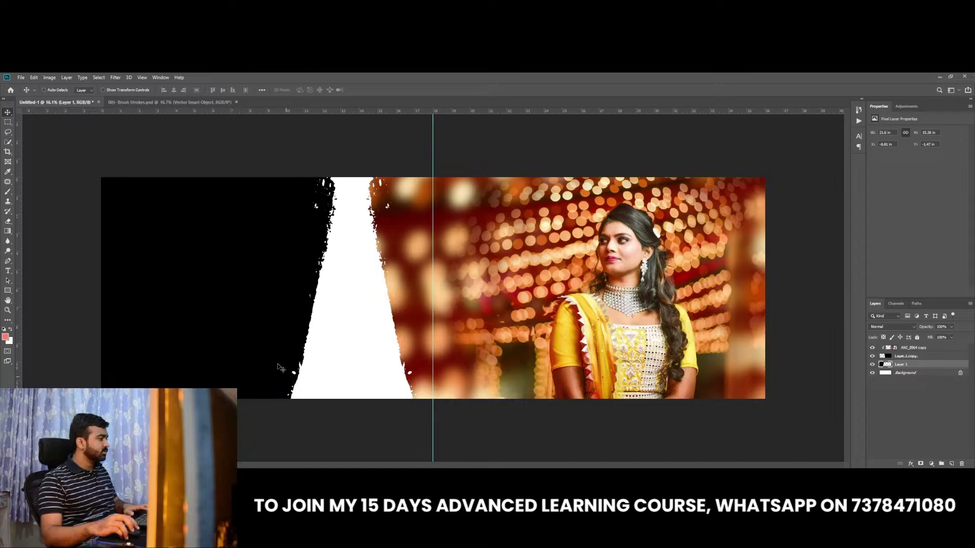
{"action": "right_click", "coordinate": [246, 287]}
{"action": "left_click", "coordinate": [285, 391]}
{"action": "key", "text": "Return"}
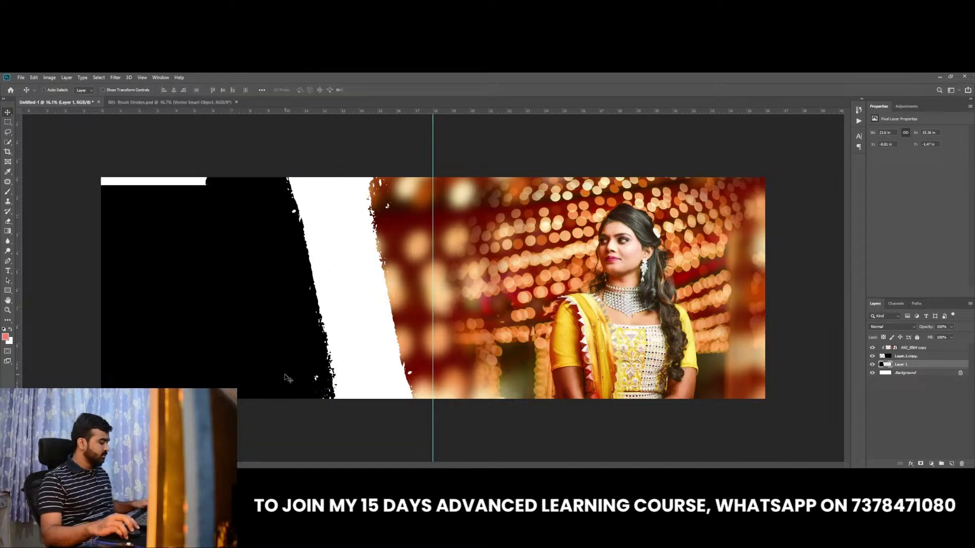
Enlarge the flipped shape and slide it further left, leaving a slanted white band
{"action": "left_click_drag", "start_coordinate": [286, 391], "coordinate": [218, 353]}
{"action": "key", "text": "ctrl+minus"}
{"action": "key", "text": "ctrl+t"}
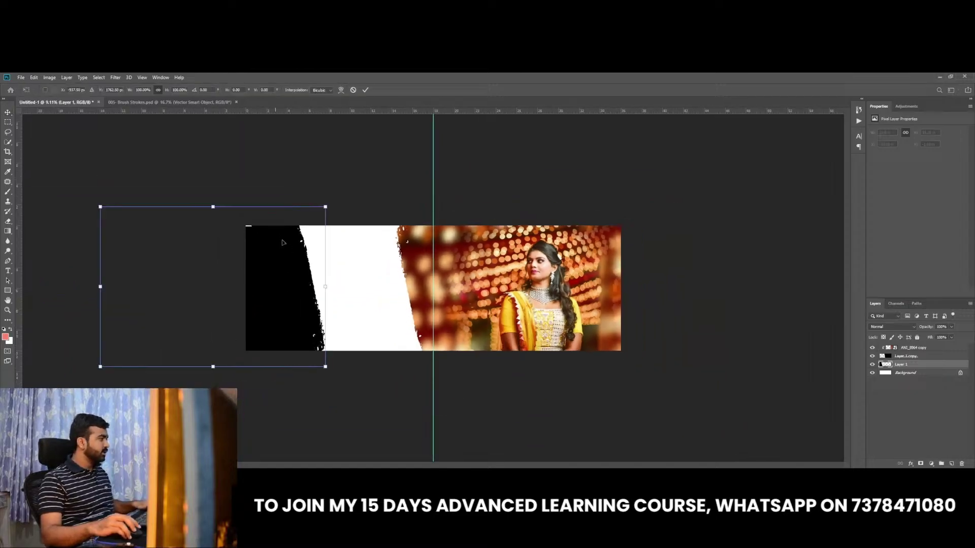
{"action": "left_click_drag", "start_coordinate": [326, 204], "coordinate": [357, 211]}
{"action": "key", "text": "Return"}
{"action": "scroll", "coordinate": [357, 212], "scroll_direction": "up", "scroll_amount": 2}
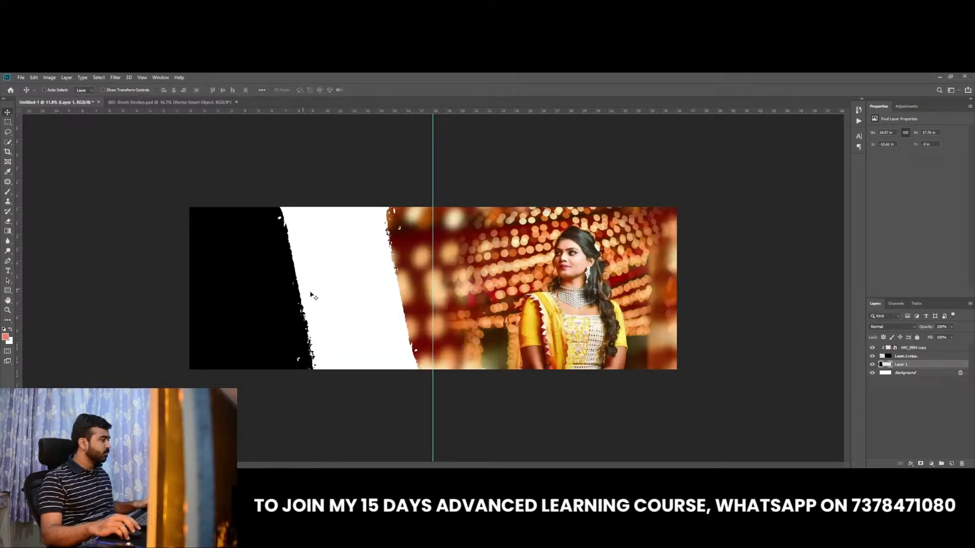
{"action": "left_click_drag", "start_coordinate": [314, 296], "coordinate": [264, 313]}
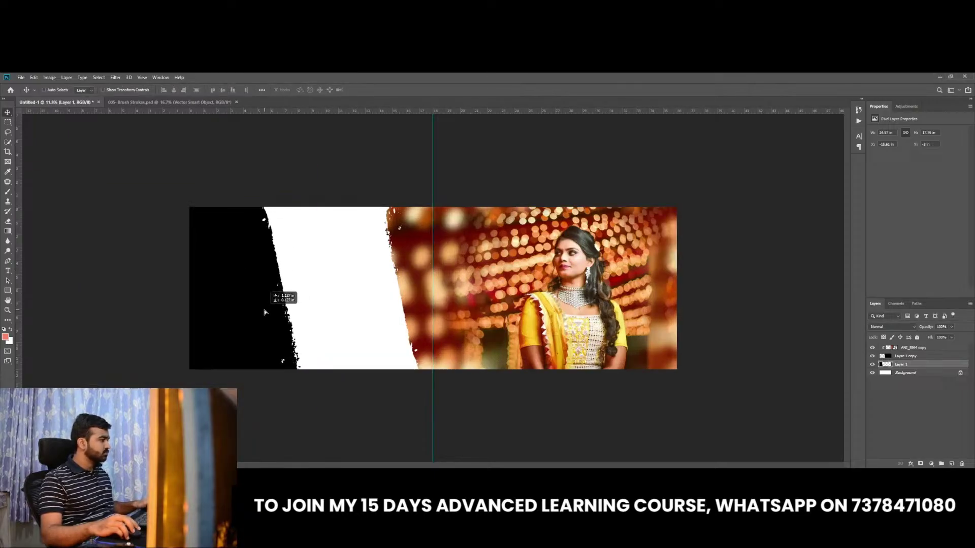
Place photo ANI_8950 on the left, enlarge and nudge it up, and add a top guide
{"action": "key", "text": "F2"}
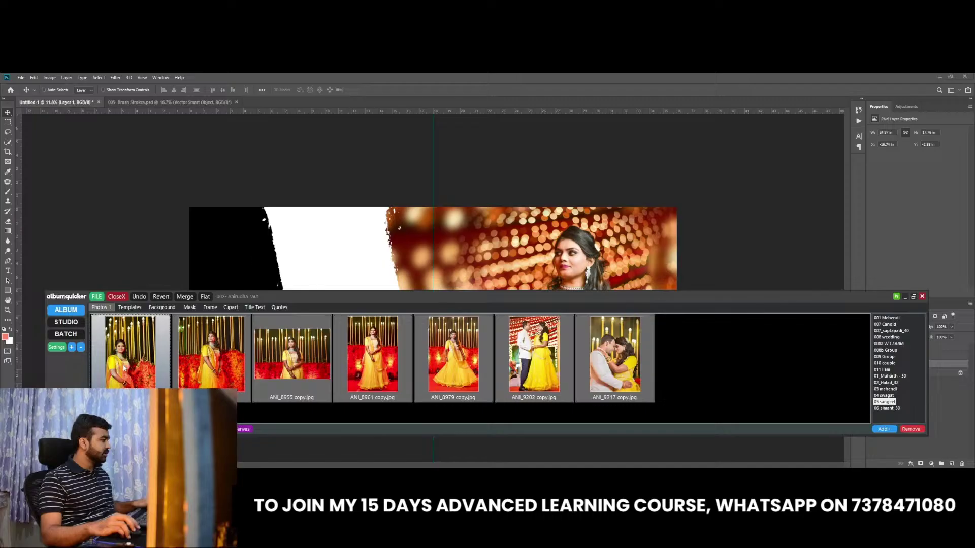
{"action": "double_click", "coordinate": [147, 356]}
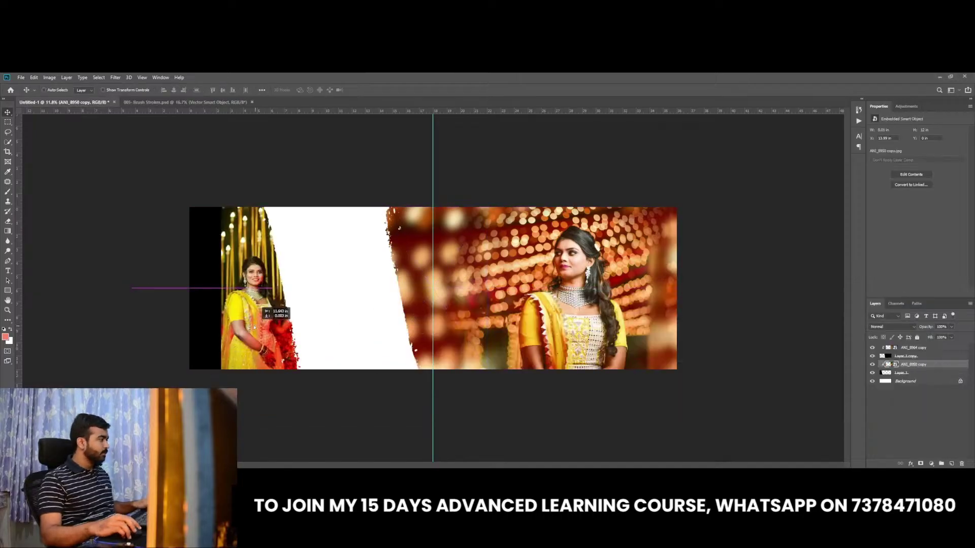
{"action": "left_click_drag", "start_coordinate": [299, 216], "coordinate": [320, 182]}
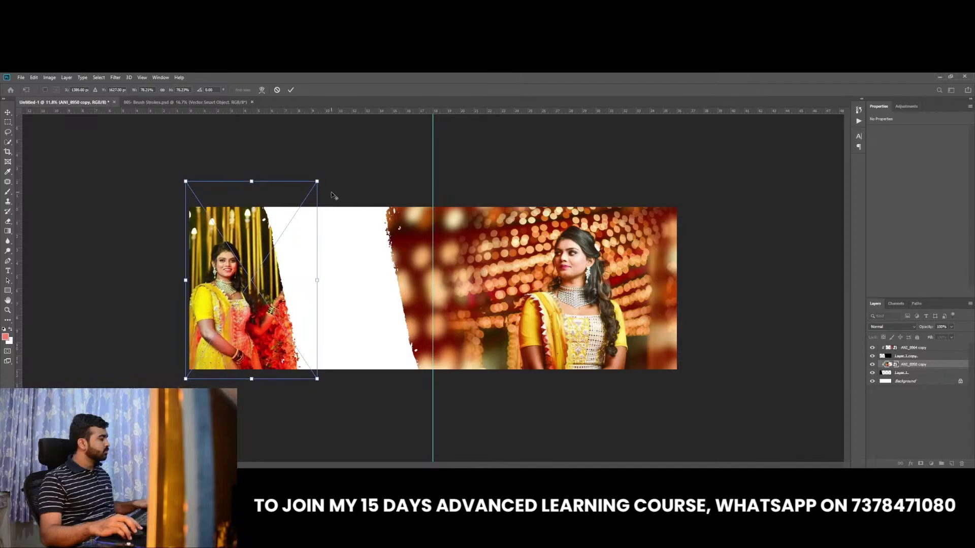
{"action": "key", "text": "Return"}
{"action": "left_click_drag", "start_coordinate": [249, 332], "coordinate": [250, 323]}
{"action": "left_click_drag", "start_coordinate": [394, 111], "coordinate": [417, 226]}
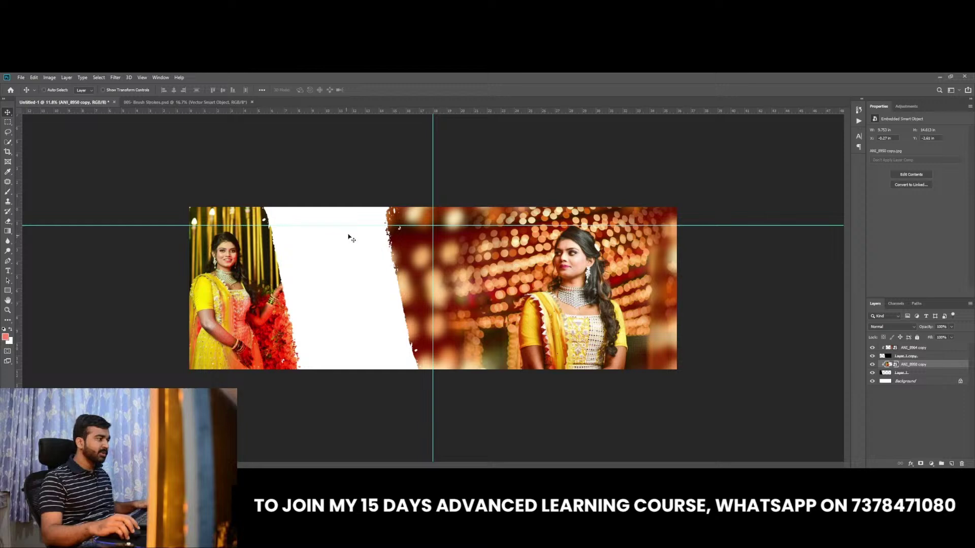
Resize the left photo beside the white band, then toggle guides and zoom in
{"action": "key", "text": "ctrl+t"}
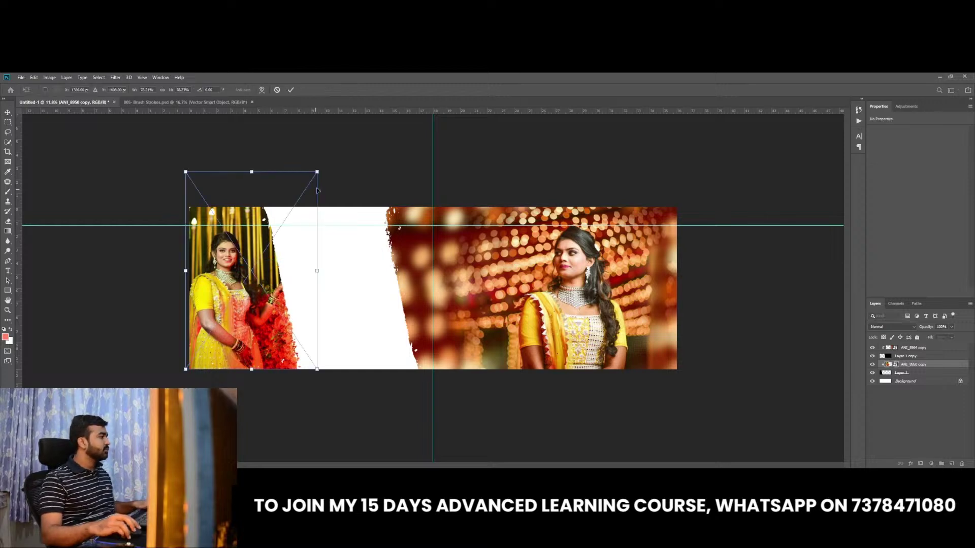
{"action": "left_click_drag", "start_coordinate": [323, 170], "coordinate": [331, 169]}
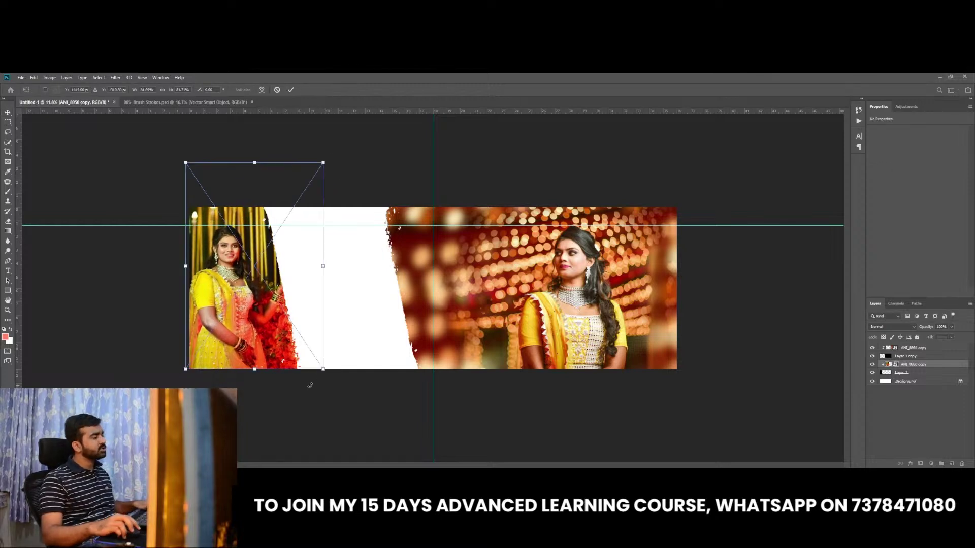
{"action": "left_click_drag", "start_coordinate": [323, 370], "coordinate": [326, 373]}
{"action": "key", "text": "Return"}
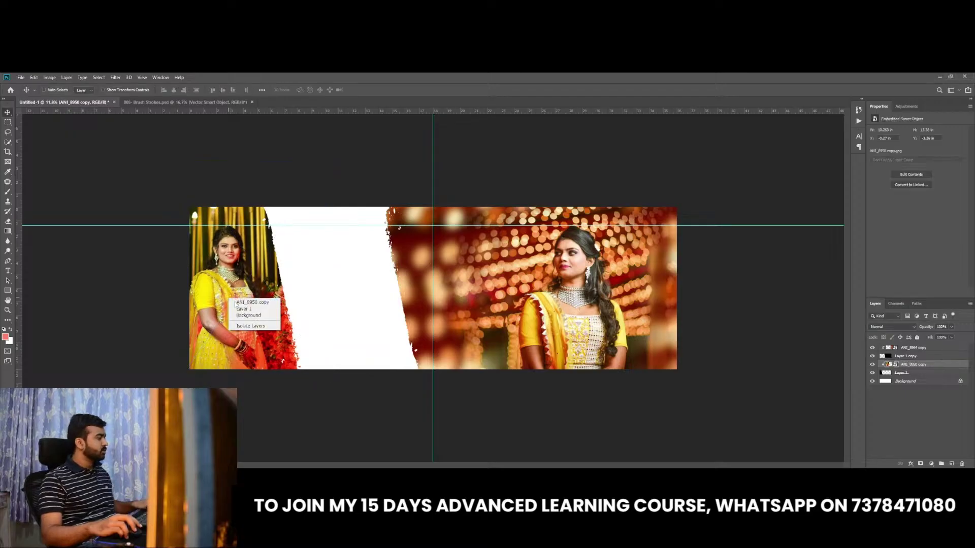
{"action": "key", "text": "ctrl+semicolon"}
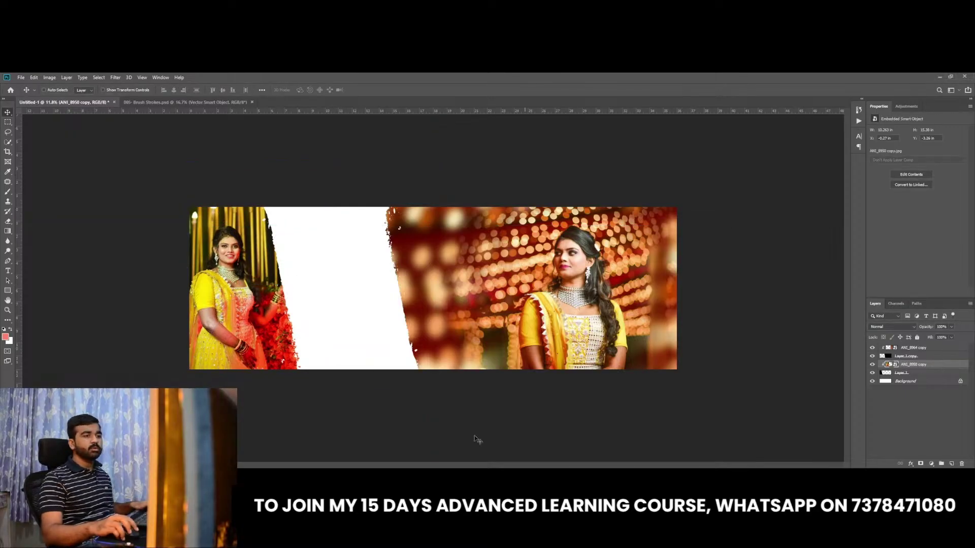
{"action": "key", "text": "ctrl+semicolon"}
{"action": "key", "text": "ctrl+plus"}
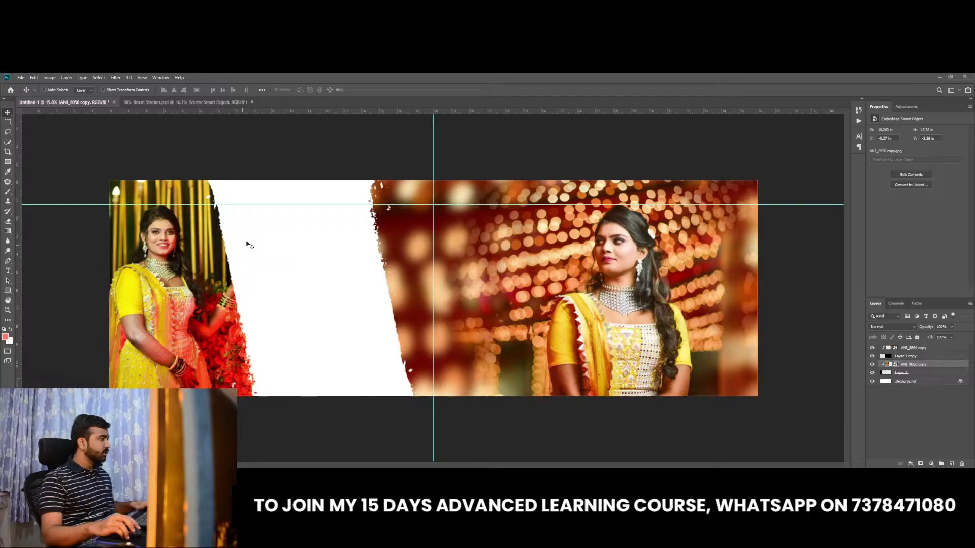
Remove the used first portrait from the Album Quicker strip, leaving six photos, and close the panel
{"action": "right_click", "coordinate": [130, 349]}
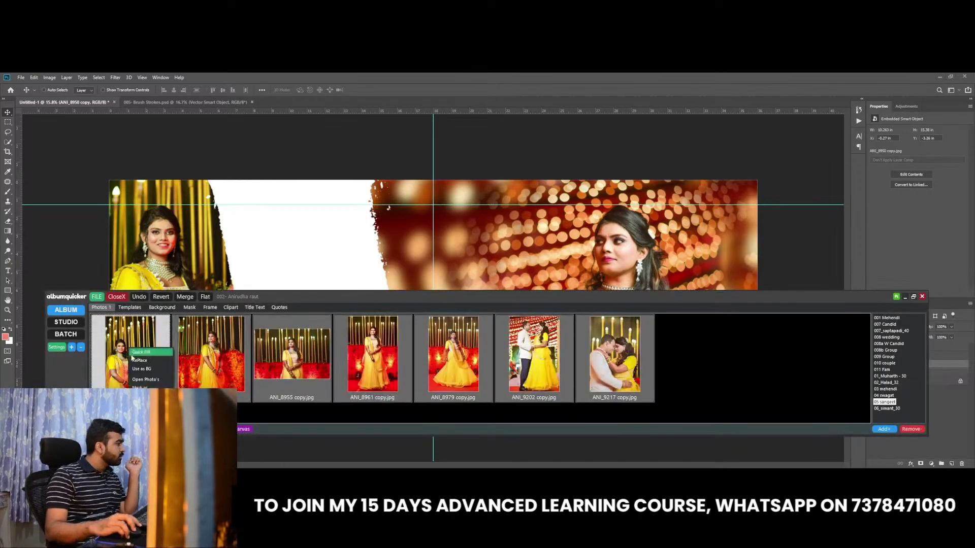
{"action": "left_click", "coordinate": [195, 396]}
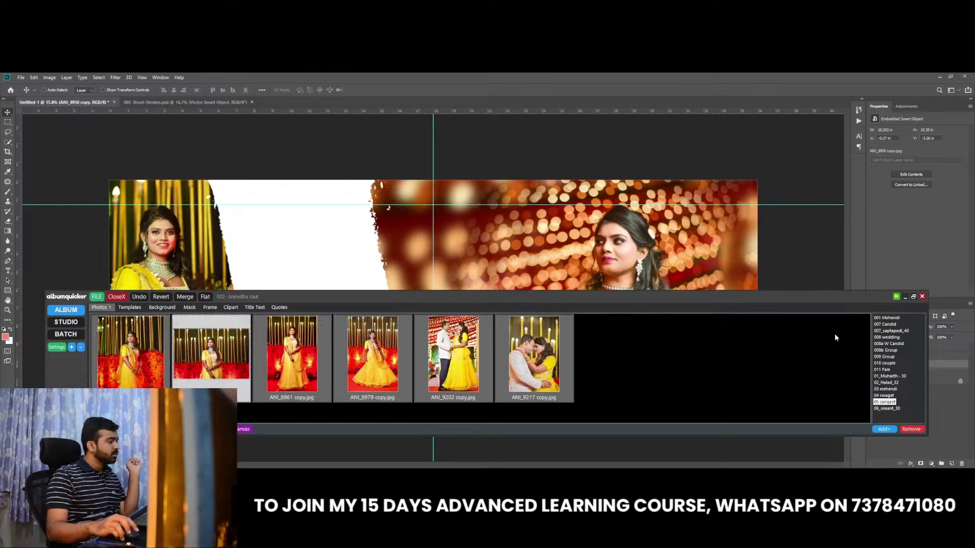
{"action": "left_click", "coordinate": [876, 321]}
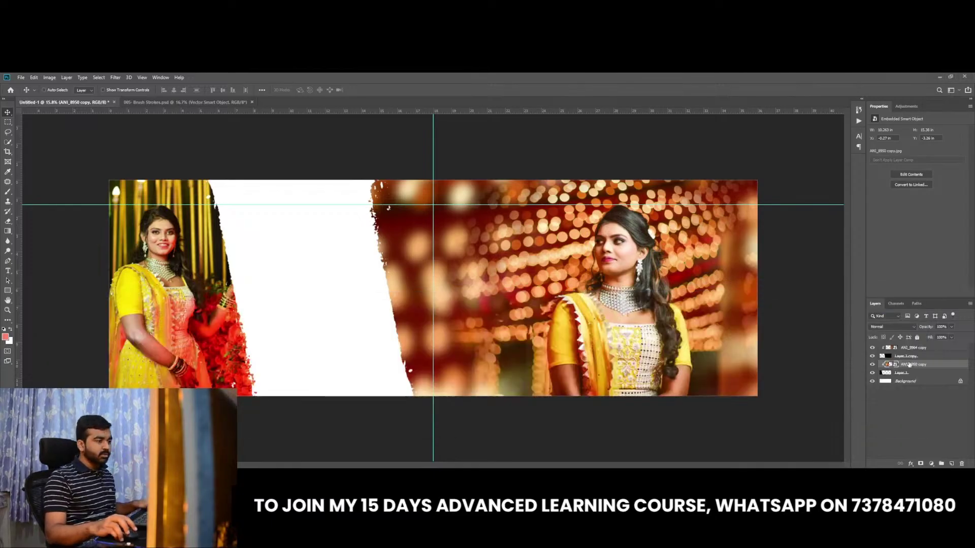
Draw an orange-filled rectangle inside the white strip on a new layer and resize it
{"action": "left_click", "coordinate": [951, 463]}
{"action": "key", "text": "u"}
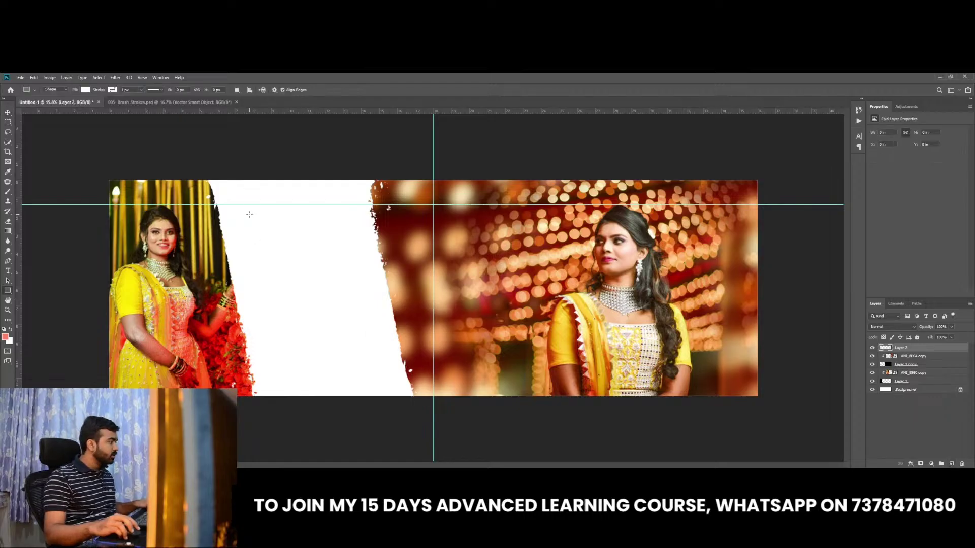
{"action": "left_click_drag", "start_coordinate": [238, 209], "coordinate": [362, 289]}
{"action": "key", "text": "v"}
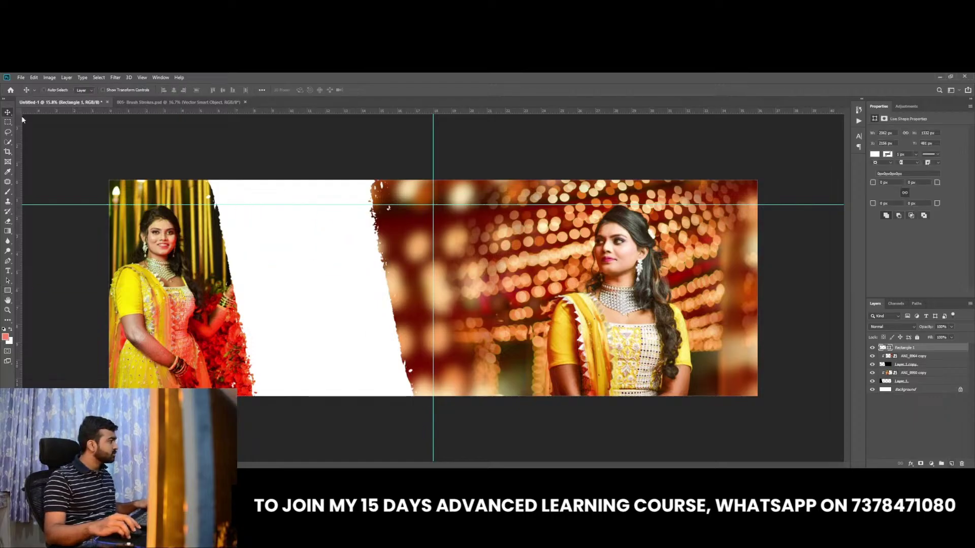
{"action": "double_click", "coordinate": [888, 350]}
{"action": "key", "text": "Return"}
{"action": "key", "text": "ctrl+t"}
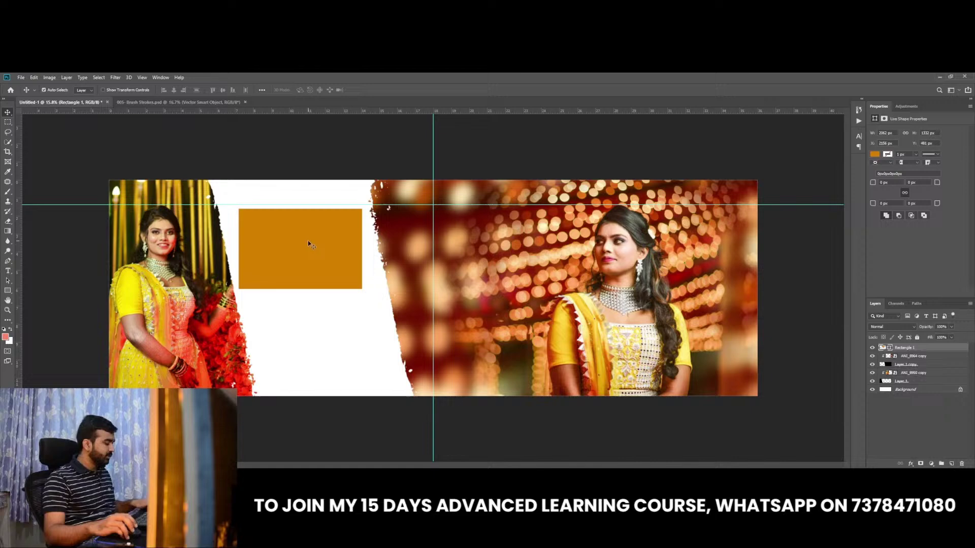
{"action": "scroll", "coordinate": [308, 239], "scroll_direction": "up", "scroll_amount": 2}
{"action": "left_click_drag", "start_coordinate": [192, 289], "coordinate": [203, 279]}
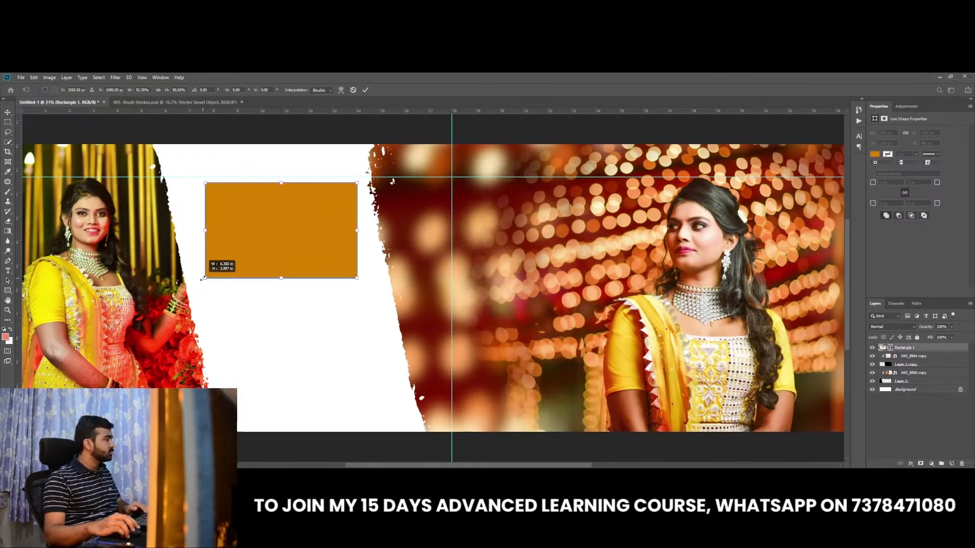
{"action": "left_click_drag", "start_coordinate": [355, 281], "coordinate": [355, 274]}
{"action": "key", "text": "Return"}
Place a taller copy of the orange box below the first and nudge the upper box up
{"action": "mouse_move", "coordinate": [291, 253]}
{"action": "left_mouse_down"}
{"action": "mouse_move", "coordinate": [299, 255]}
{"action": "mouse_move", "coordinate": [297, 340]}
{"action": "left_mouse_up"}
{"action": "key", "text": "ctrl+t"}
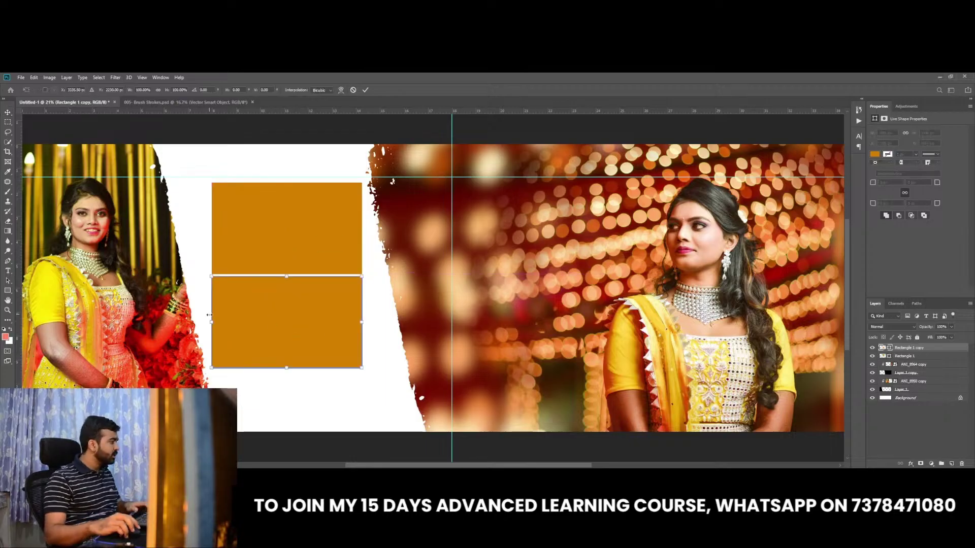
{"action": "left_click_drag", "start_coordinate": [211, 321], "coordinate": [259, 320]}
{"action": "left_click_drag", "start_coordinate": [310, 368], "coordinate": [310, 410]}
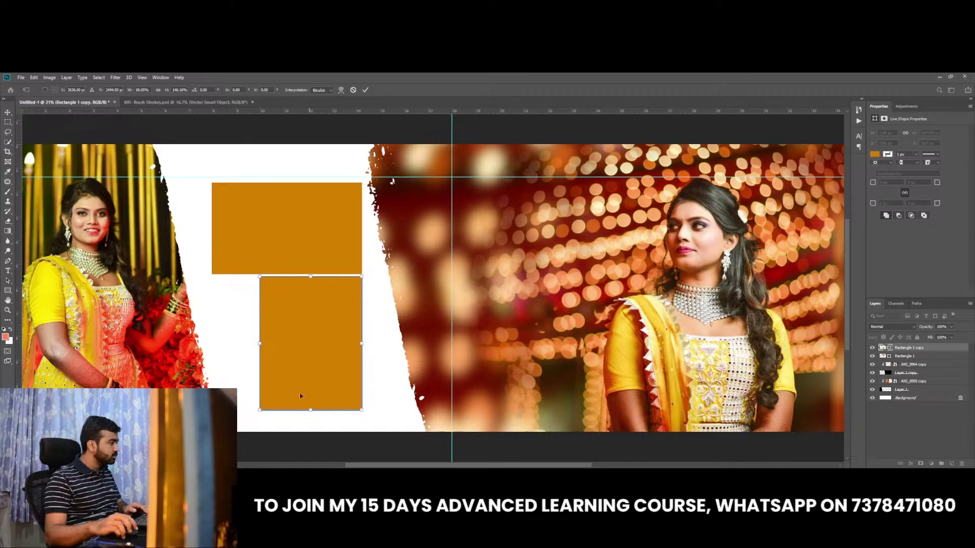
{"action": "left_click_drag", "start_coordinate": [254, 343], "coordinate": [247, 343]}
{"action": "key", "text": "Return"}
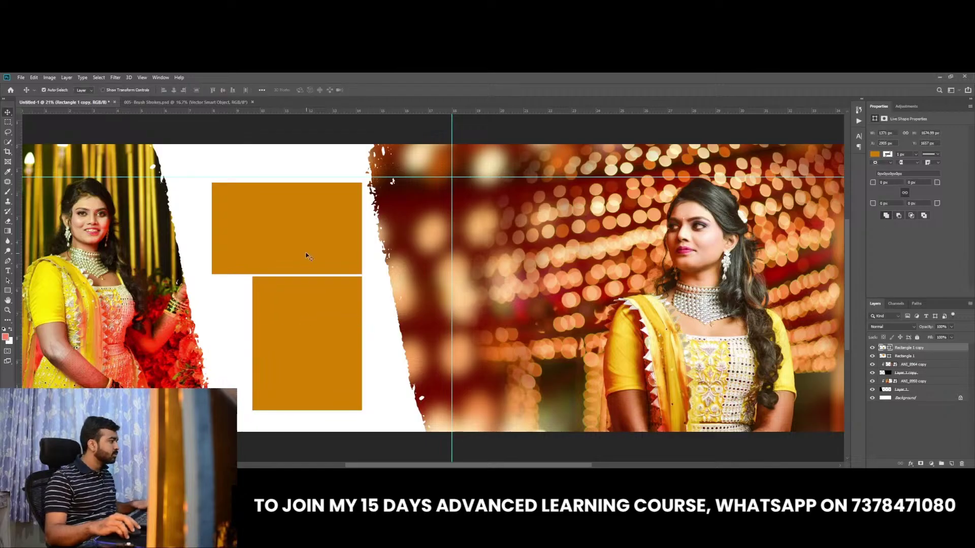
{"action": "left_click_drag", "start_coordinate": [305, 258], "coordinate": [313, 251]}
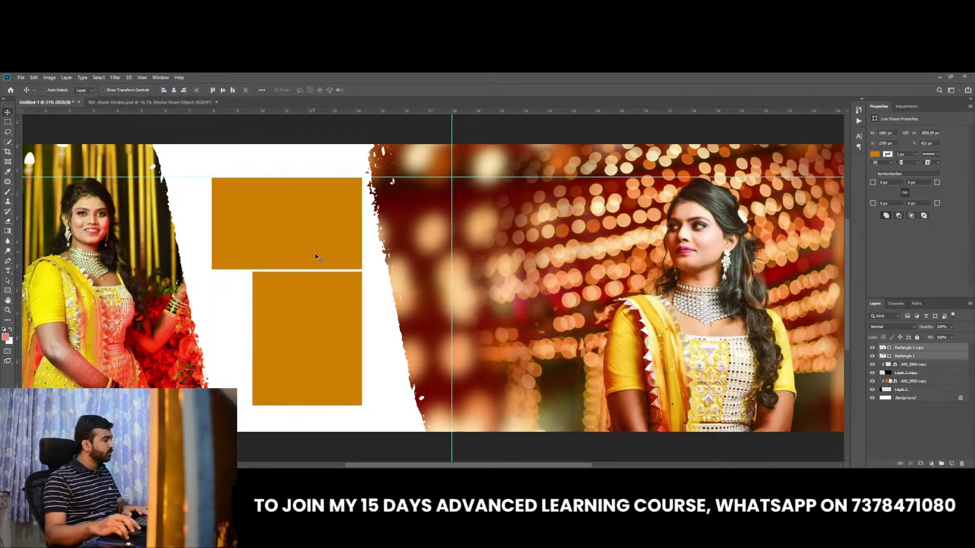
{"action": "key", "text": "F2"}
Quick Fill bride photos from Album Quicker into the upper and lower orange boxes
{"action": "right_click", "coordinate": [261, 221]}
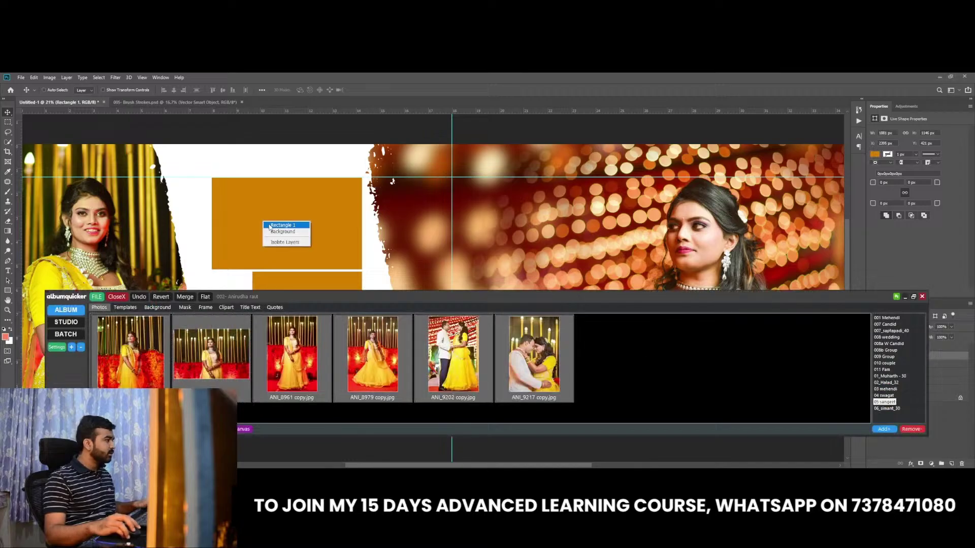
{"action": "left_click", "coordinate": [273, 228]}
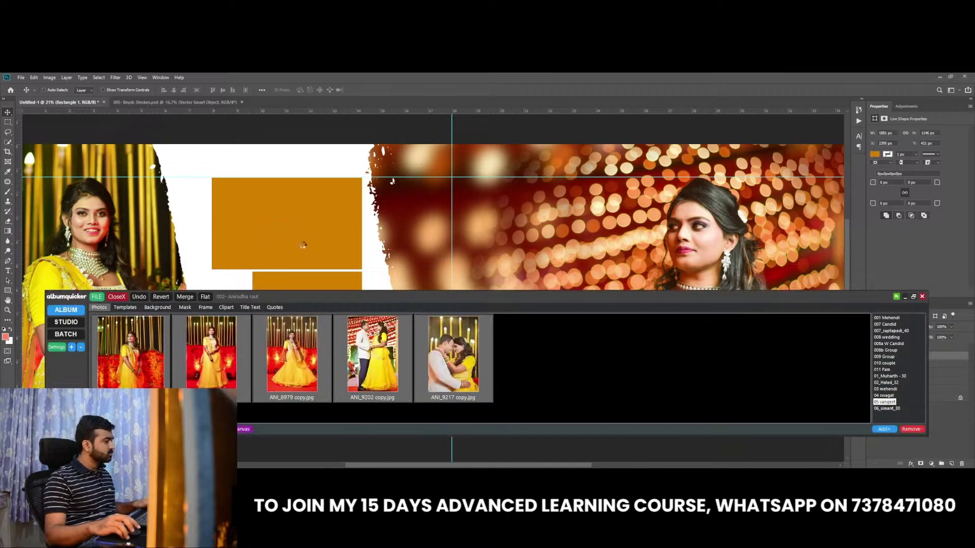
{"action": "left_click_drag", "start_coordinate": [375, 302], "coordinate": [384, 358]}
{"action": "right_click", "coordinate": [288, 302]}
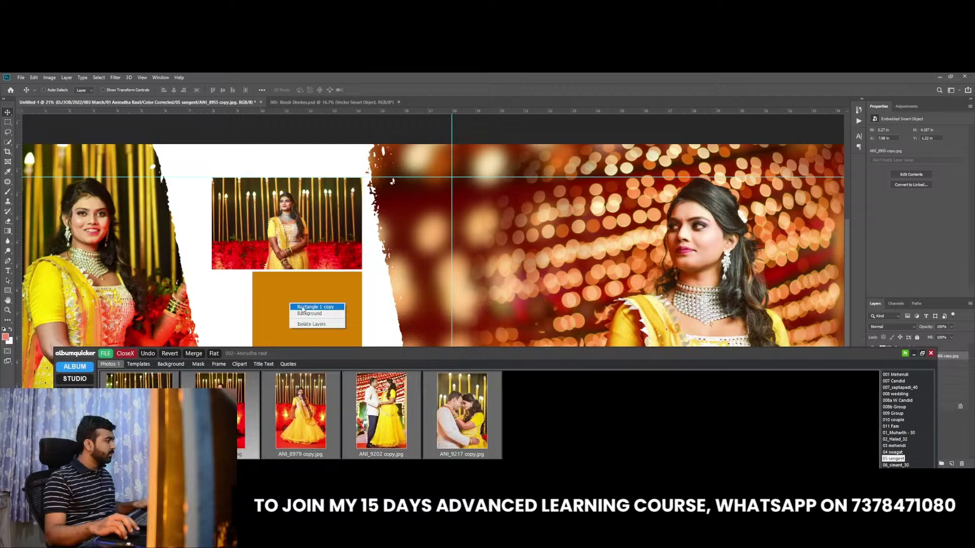
{"action": "left_click", "coordinate": [300, 308]}
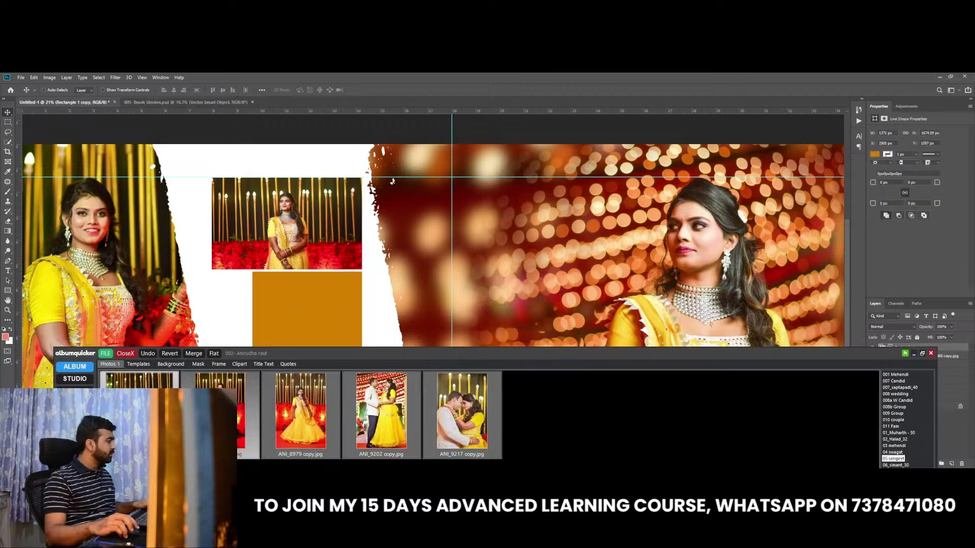
{"action": "left_click", "coordinate": [914, 354]}
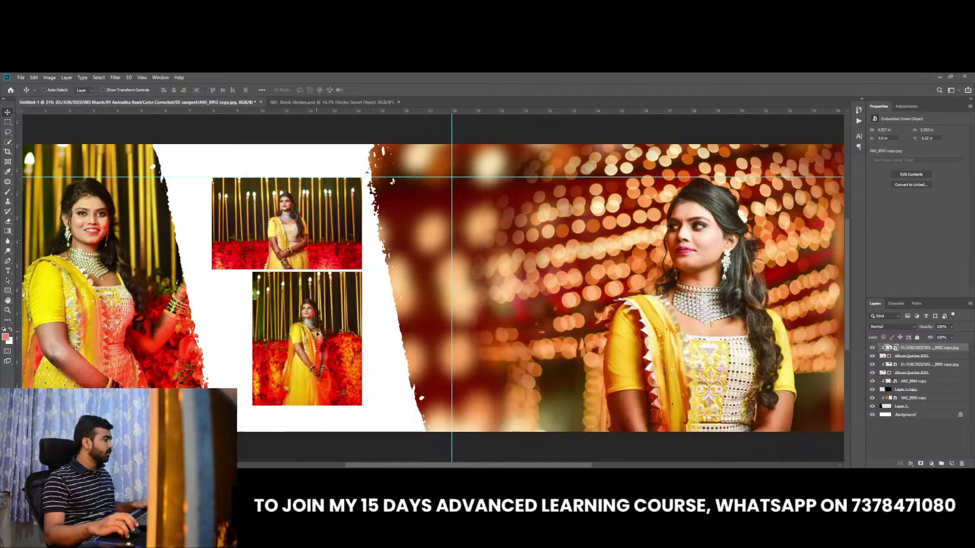
Fit the lower and upper photos to their boxes with Free Transform
{"action": "right_click", "coordinate": [317, 331]}
{"action": "left_click", "coordinate": [330, 337]}
{"action": "key", "text": "Return"}
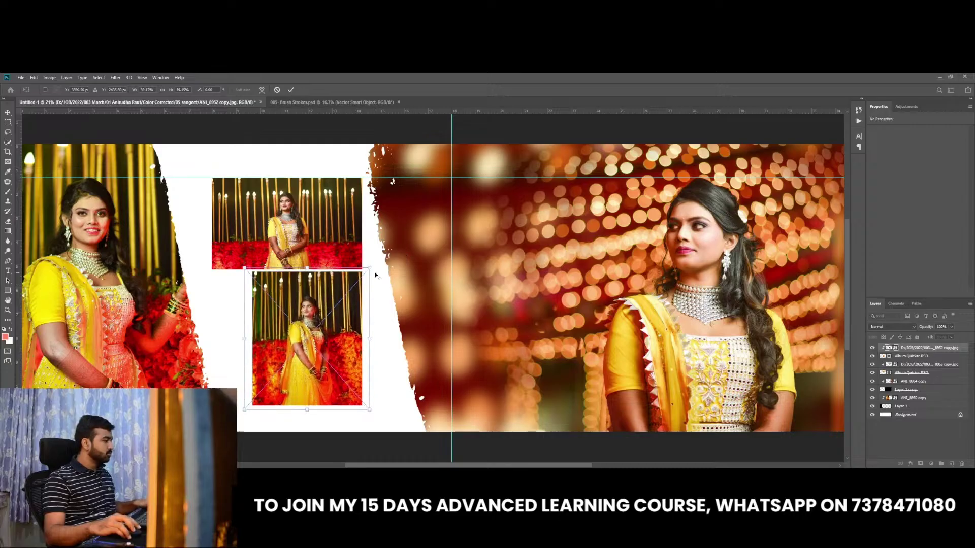
{"action": "scroll", "coordinate": [304, 369], "scroll_direction": "up", "scroll_amount": 1}
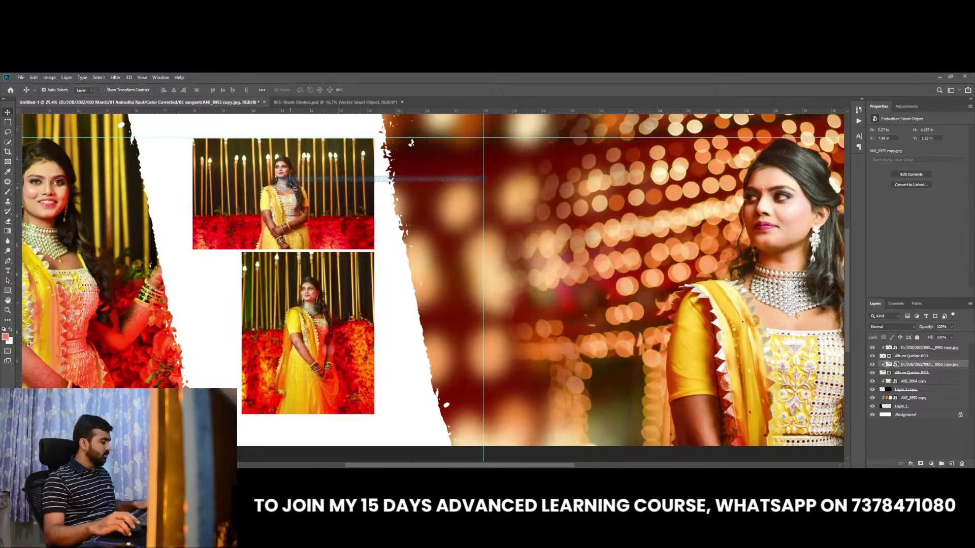
{"action": "left_click", "coordinate": [287, 225], "text": "ctrl"}
{"action": "key", "text": "ctrl+t"}
{"action": "key", "text": "Return"}
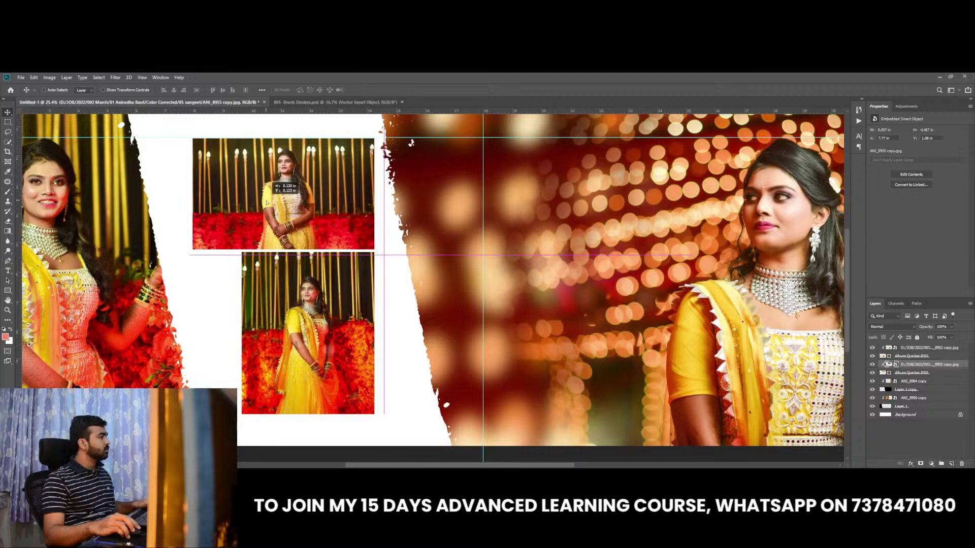
{"action": "scroll", "coordinate": [407, 283], "scroll_direction": "down", "scroll_amount": 2}
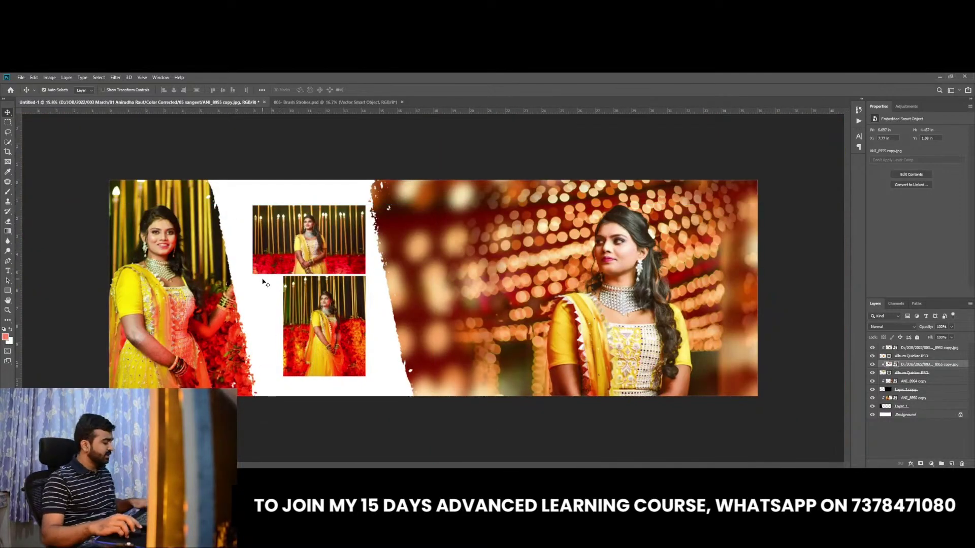
{"action": "scroll", "coordinate": [264, 304], "scroll_direction": "up", "scroll_amount": 3}
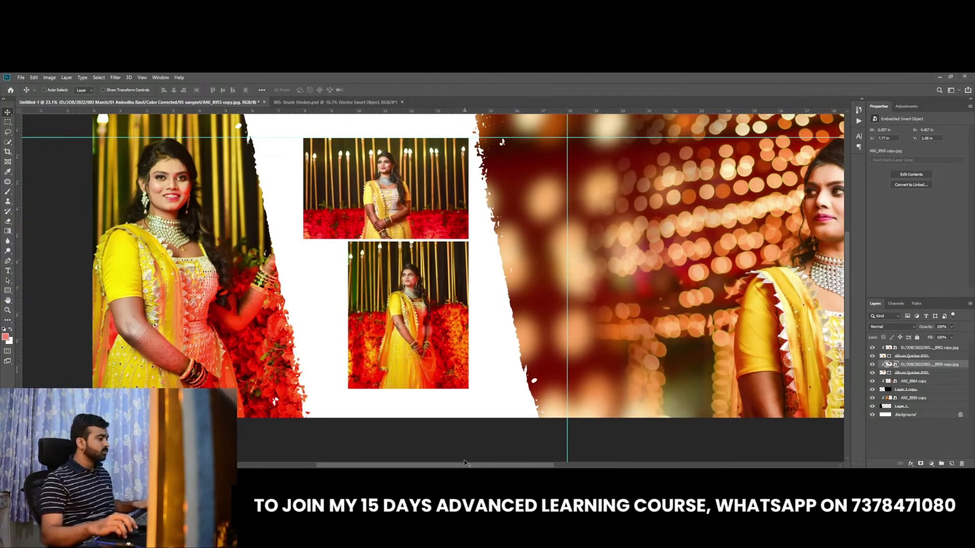
Duplicate the orange box and narrow the copy into a thin strip beside the lower photo
{"action": "left_click_drag", "start_coordinate": [465, 463], "coordinate": [437, 463]}
{"action": "right_click", "coordinate": [468, 301]}
{"action": "left_click", "coordinate": [482, 315]}
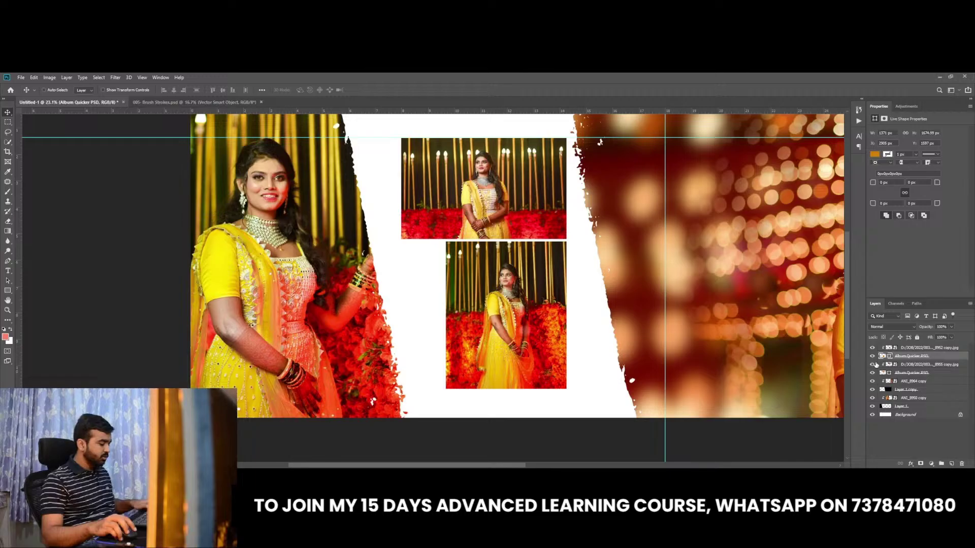
{"action": "key", "text": "ctrl+j"}
{"action": "scroll", "coordinate": [399, 308], "scroll_direction": "up", "scroll_amount": 1}
{"action": "left_click_drag", "start_coordinate": [536, 331], "coordinate": [406, 333]}
{"action": "key", "text": "ctrl+t"}
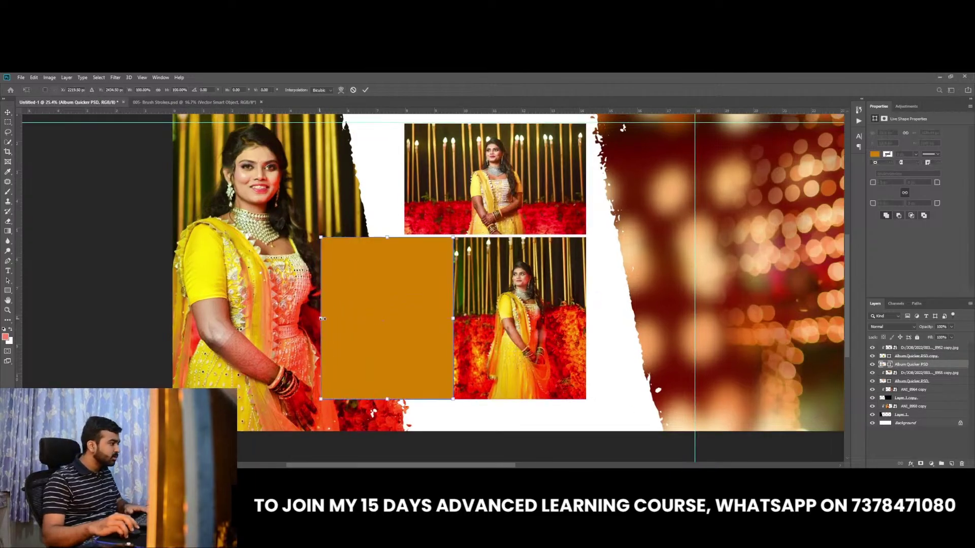
{"action": "left_click_drag", "start_coordinate": [322, 318], "coordinate": [422, 320]}
{"action": "key", "text": "Return"}
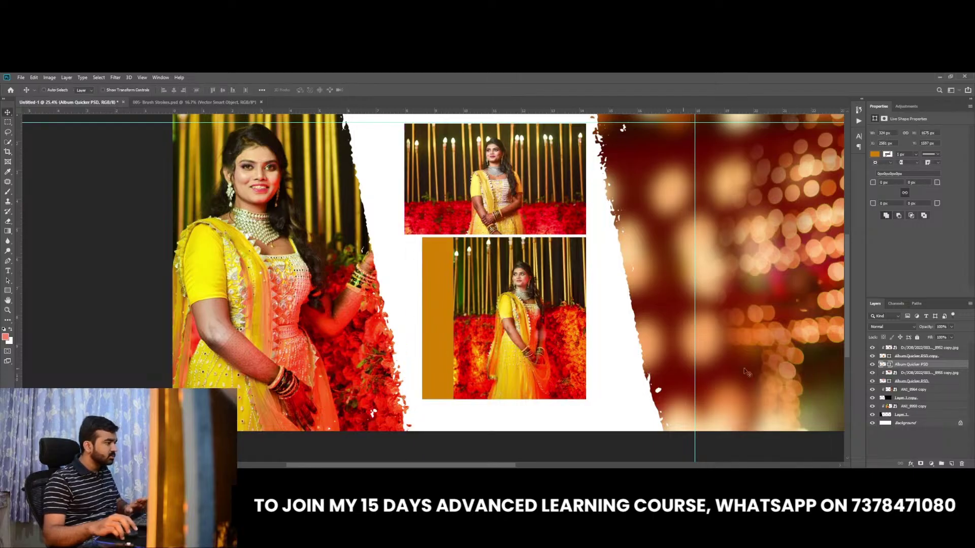
Recolour the thin strip to a soft peach, #ffba88
{"action": "double_click", "coordinate": [897, 364]}
{"action": "left_click", "coordinate": [460, 299]}
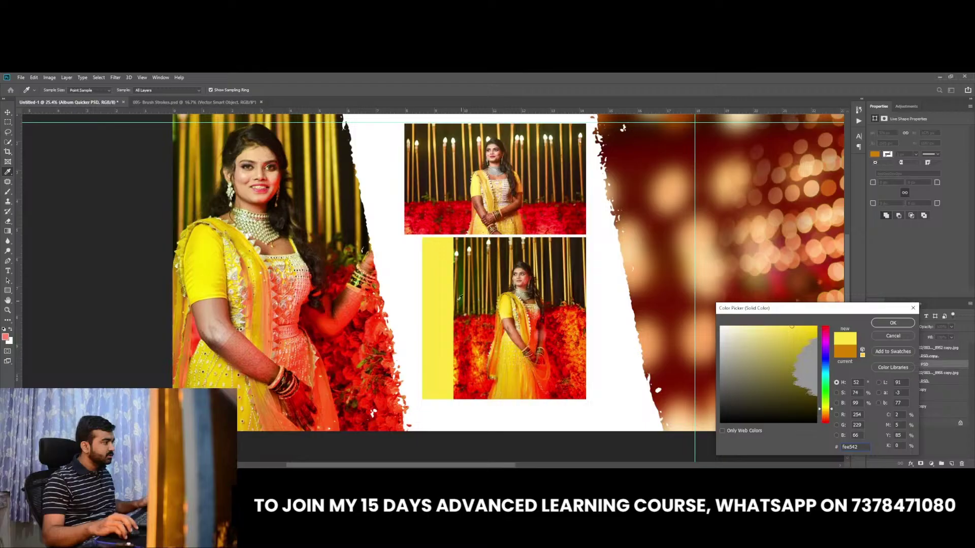
{"action": "scroll", "coordinate": [492, 251], "scroll_direction": "down", "scroll_amount": 2}
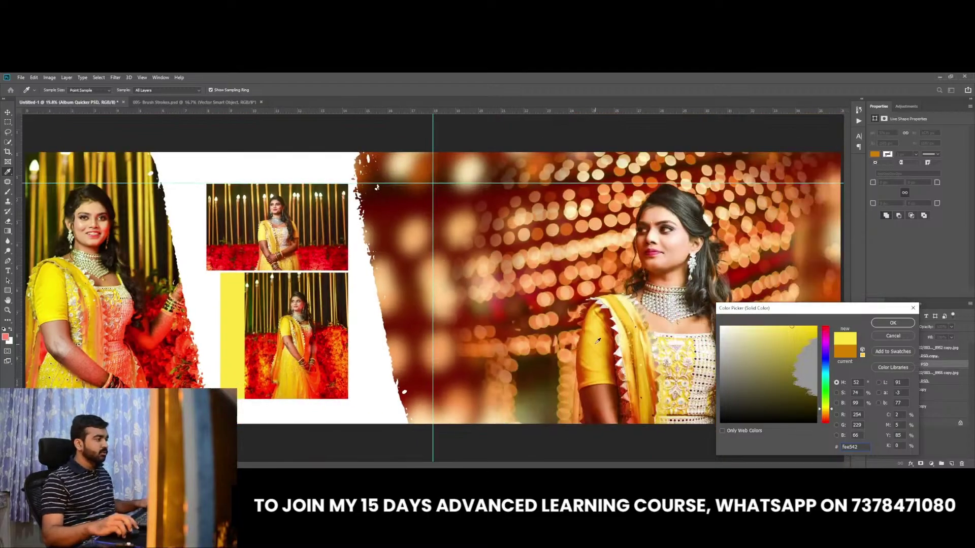
{"action": "type", "text": "fecd42"}
{"action": "left_click", "coordinate": [827, 416]}
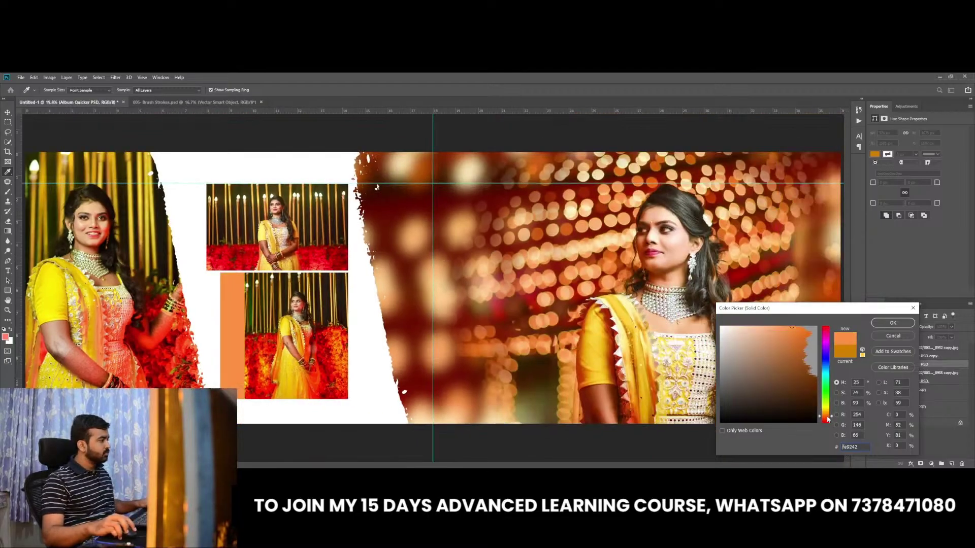
{"action": "left_click", "coordinate": [765, 325]}
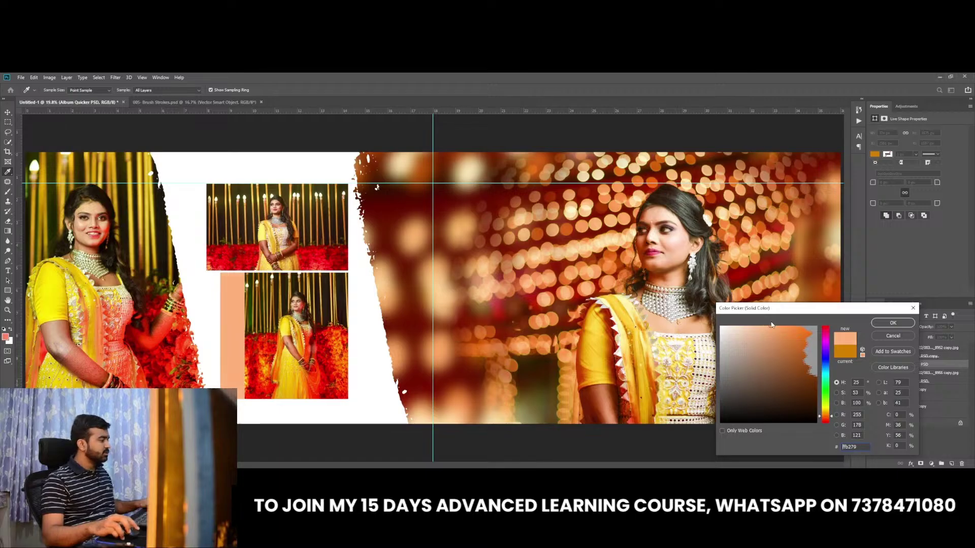
{"action": "key", "text": "Return"}
{"action": "scroll", "coordinate": [219, 343], "scroll_direction": "up", "scroll_amount": 2}
Add a text layer below the photo reading MOMENT OF THE DAY
{"action": "left_click_drag", "start_coordinate": [480, 466], "coordinate": [453, 466]}
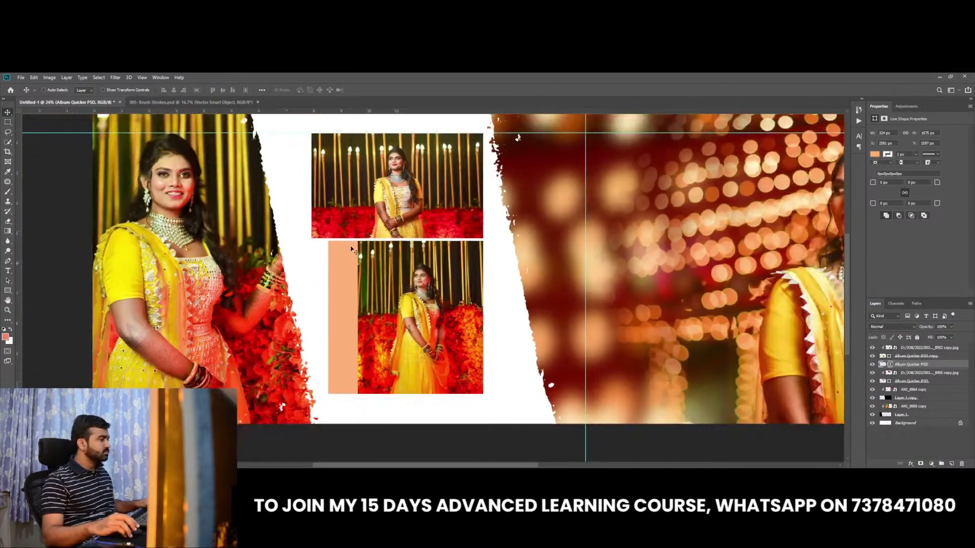
{"action": "scroll", "coordinate": [660, 406], "scroll_direction": "up", "scroll_amount": 1}
{"action": "left_click", "coordinate": [919, 349]}
{"action": "left_click", "coordinate": [951, 463]}
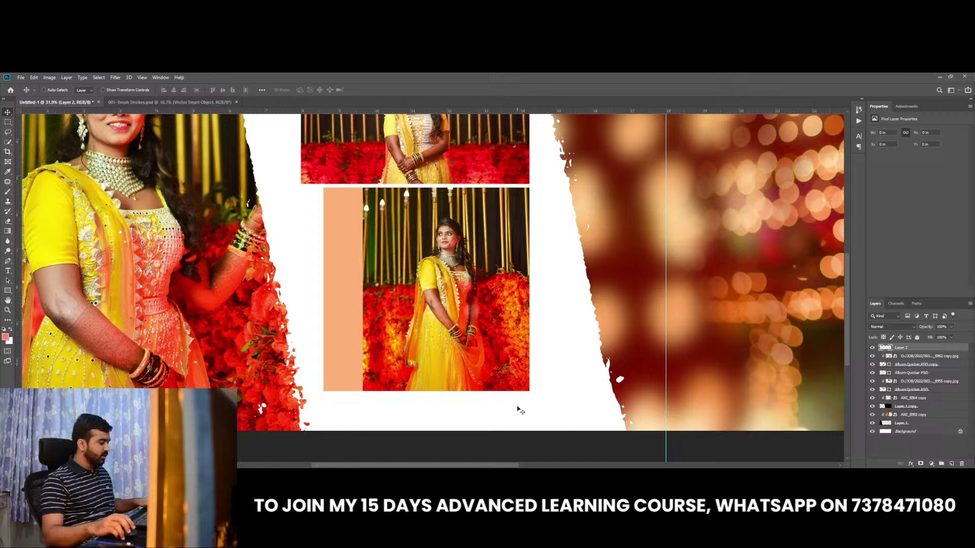
{"action": "scroll", "coordinate": [419, 414], "scroll_direction": "up", "scroll_amount": 2}
{"action": "left_click", "coordinate": [422, 412]}
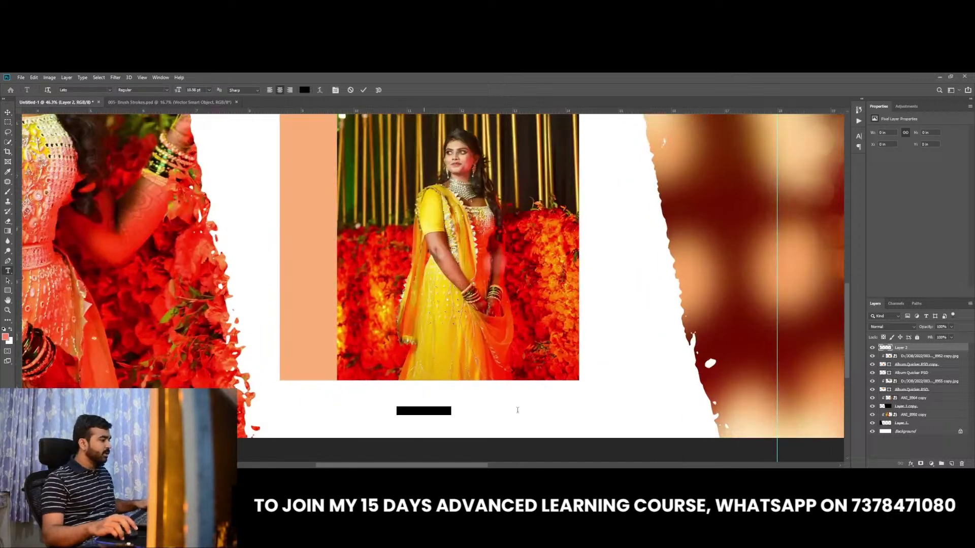
{"action": "key", "text": "Left"}
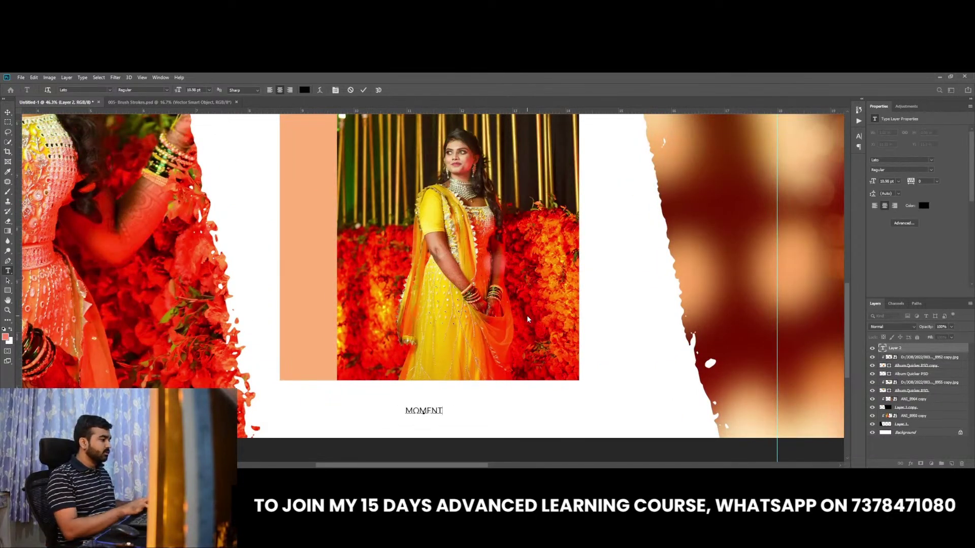
{"action": "type", "text": " OF THE D"}
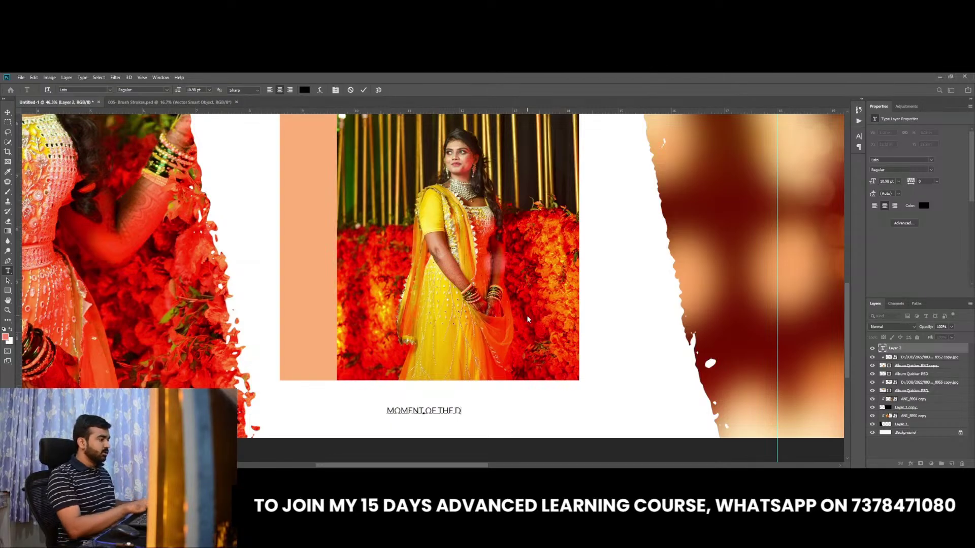
{"action": "type", "text": "AY"}
{"action": "key", "text": "ctrl+Return"}
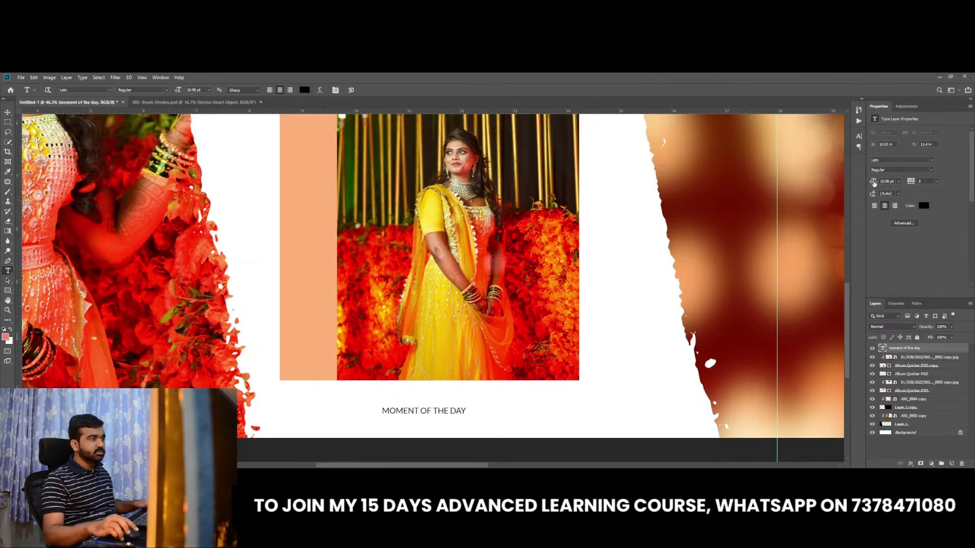
Set the caption to 18.98 pt, rotate it -90°, and move it onto the peach strip
{"action": "left_click_drag", "start_coordinate": [873, 183], "coordinate": [921, 185]}
{"action": "key", "text": "v"}
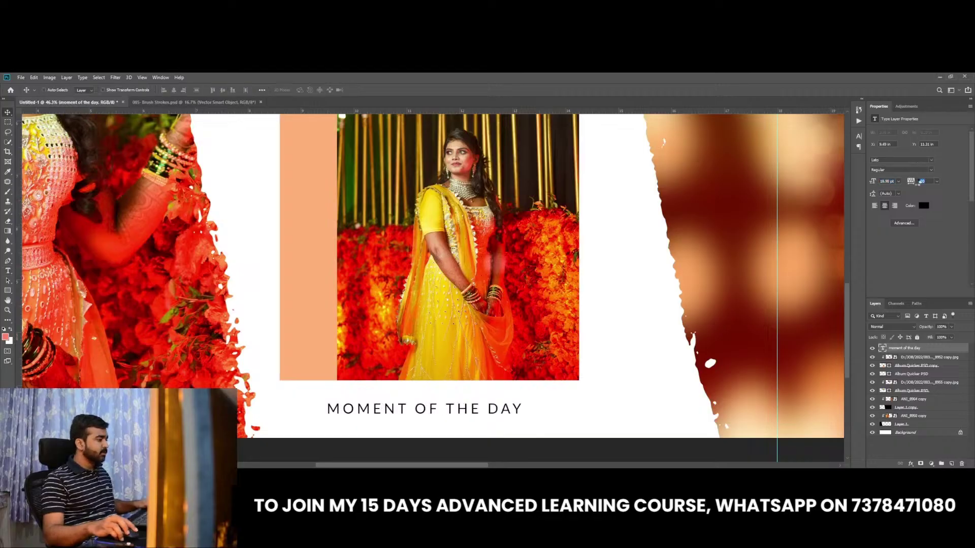
{"action": "key", "text": "ctrl+t"}
{"action": "mouse_move", "coordinate": [528, 409]}
{"action": "left_mouse_down"}
{"action": "mouse_move", "coordinate": [425, 330]}
{"action": "mouse_move", "coordinate": [304, 173]}
{"action": "left_mouse_up"}
{"action": "key", "text": "Return"}
{"action": "scroll", "coordinate": [314, 193], "scroll_direction": "down", "scroll_amount": 2}
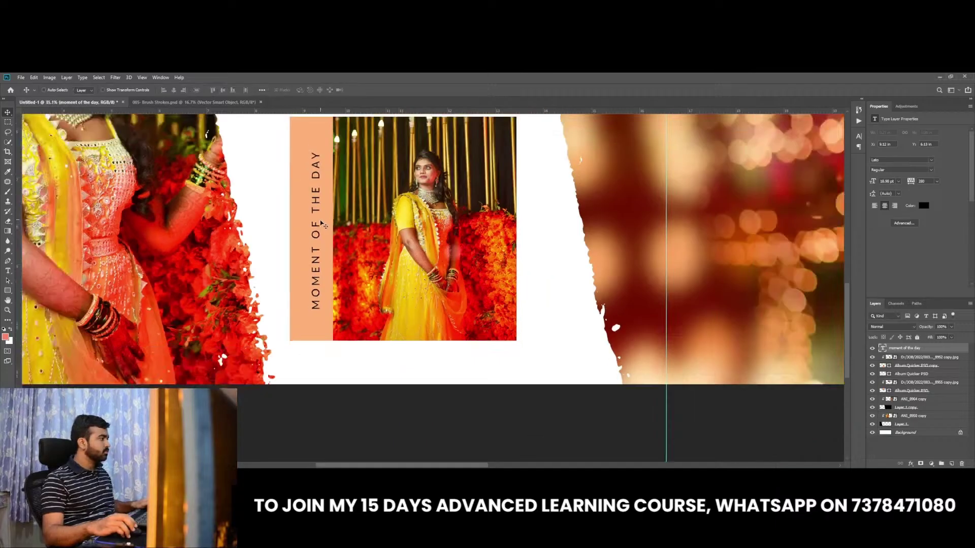
{"action": "left_click_drag", "start_coordinate": [323, 222], "coordinate": [313, 255]}
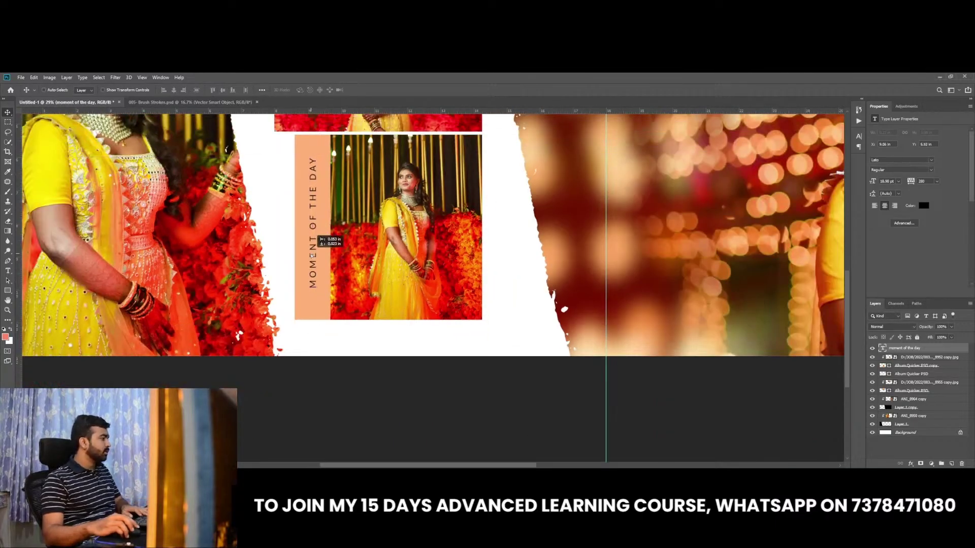
Try white for the caption colour, then cancel to keep the dark text
{"action": "left_click", "coordinate": [921, 206]}
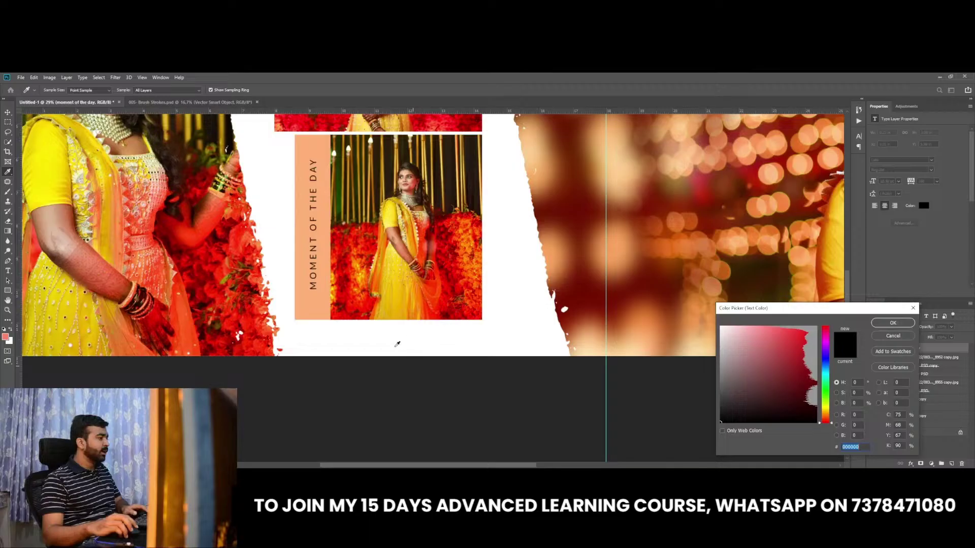
{"action": "left_click", "coordinate": [397, 332]}
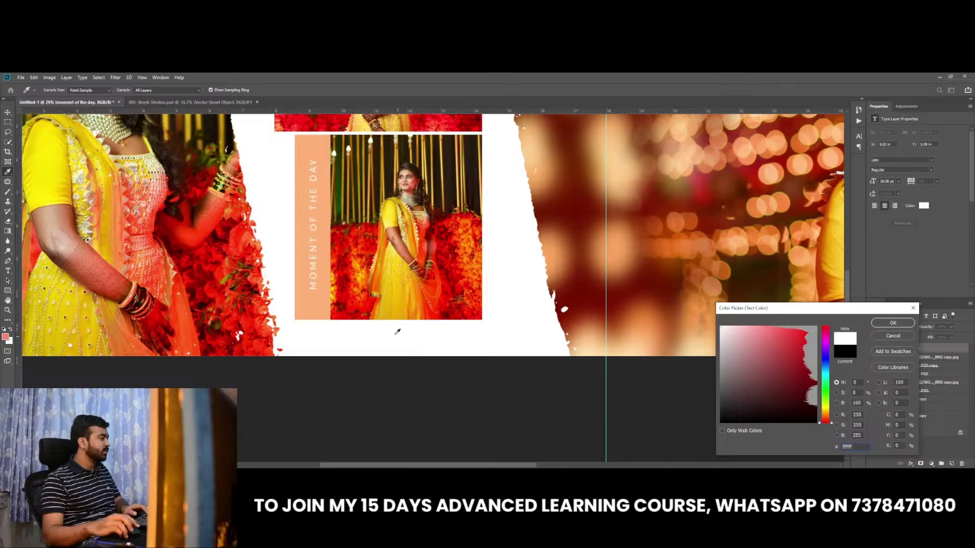
{"action": "left_click", "coordinate": [890, 338]}
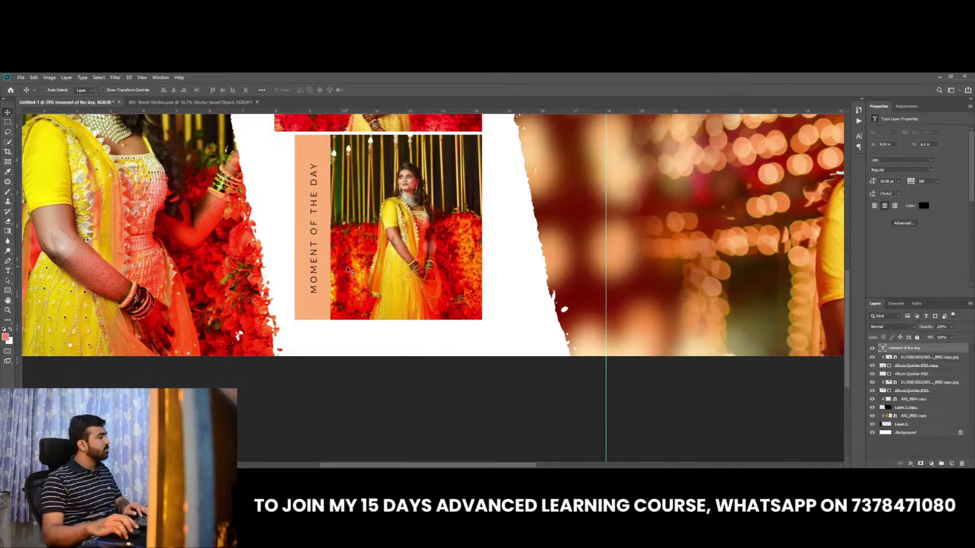
{"action": "scroll", "coordinate": [331, 253], "scroll_direction": "up", "scroll_amount": 2}
Duplicate the peach strip, narrow the copy, and recolour it deeper peach #f9a669
{"action": "left_click", "coordinate": [355, 280], "text": "ctrl"}
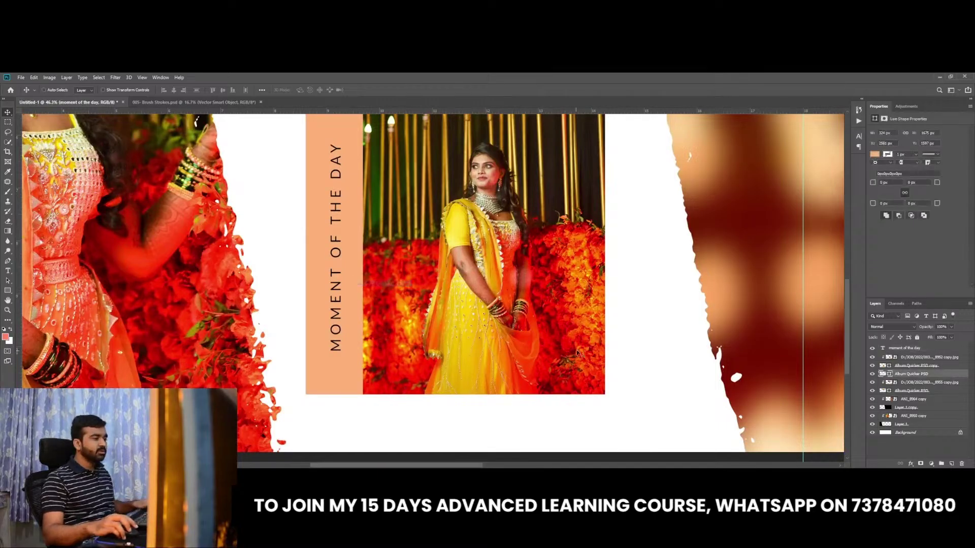
{"action": "key", "text": "ctrl+j"}
{"action": "key", "text": "ctrl+t"}
{"action": "left_click_drag", "start_coordinate": [363, 246], "coordinate": [352, 250]}
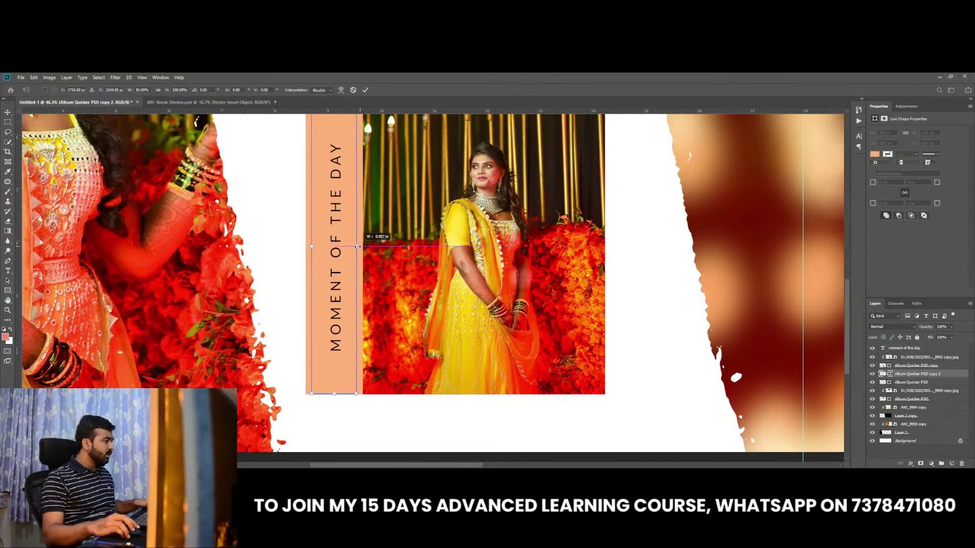
{"action": "key", "text": "Return"}
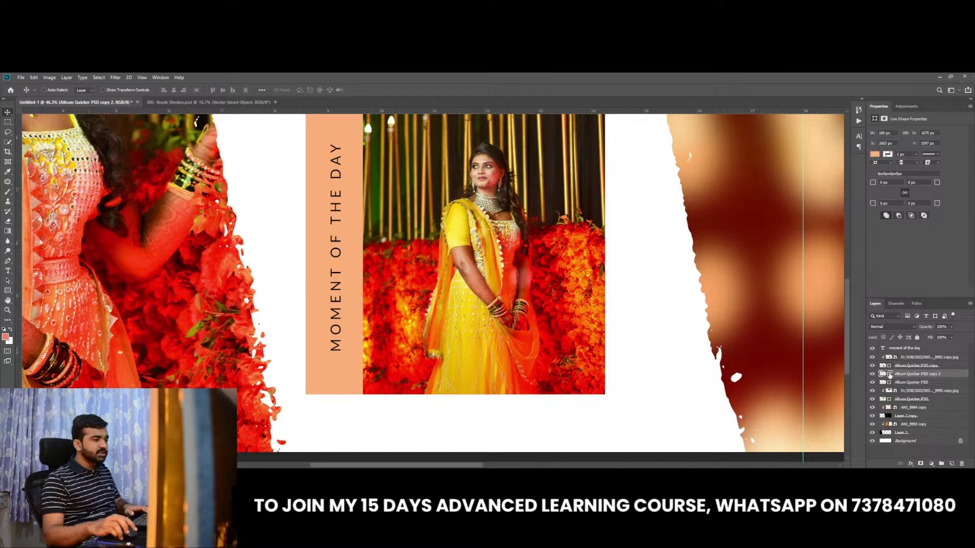
{"action": "double_click", "coordinate": [889, 375]}
{"action": "left_click", "coordinate": [757, 323]}
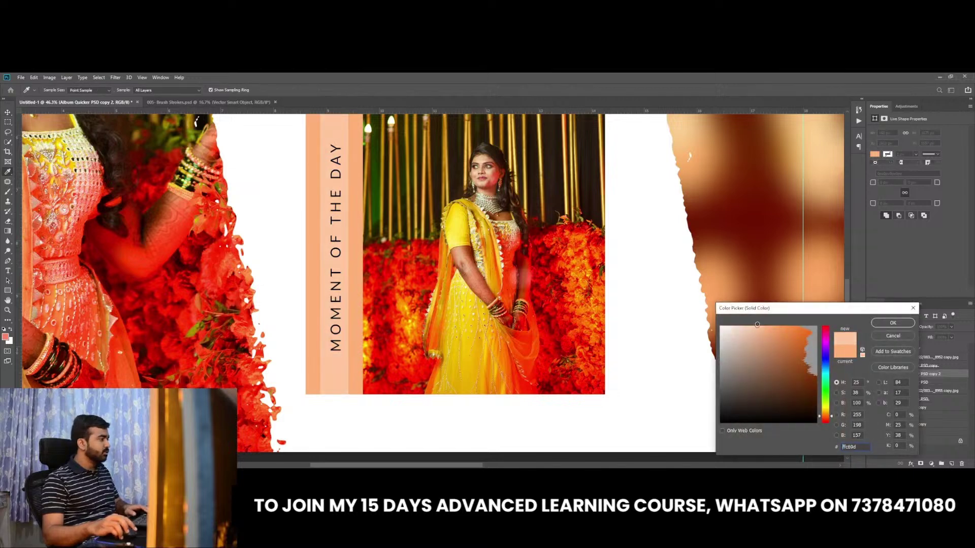
{"action": "left_click_drag", "start_coordinate": [759, 325], "coordinate": [777, 329]}
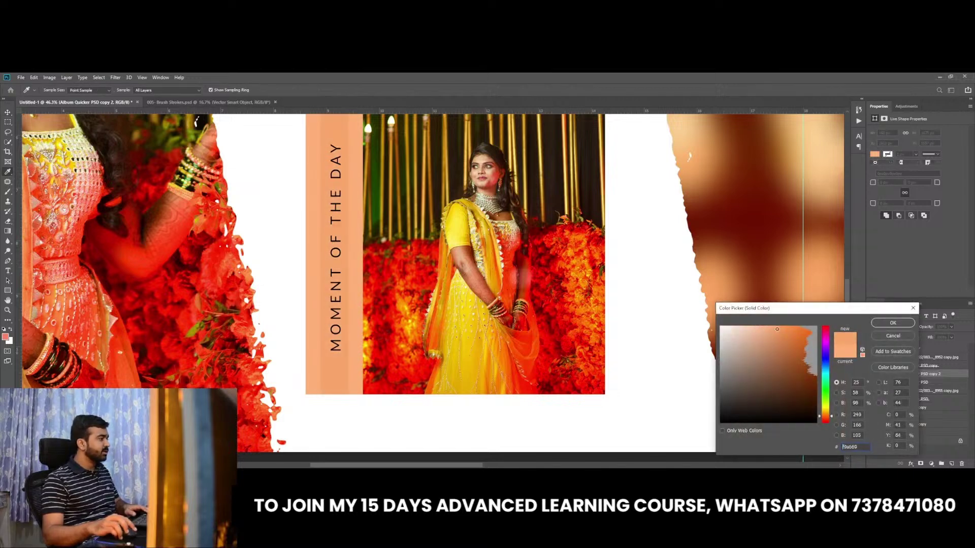
{"action": "key", "text": "Return"}
Scale the vertical caption down from its top and nudge it into place on the strip
{"action": "scroll", "coordinate": [343, 262], "scroll_direction": "down", "scroll_amount": 2}
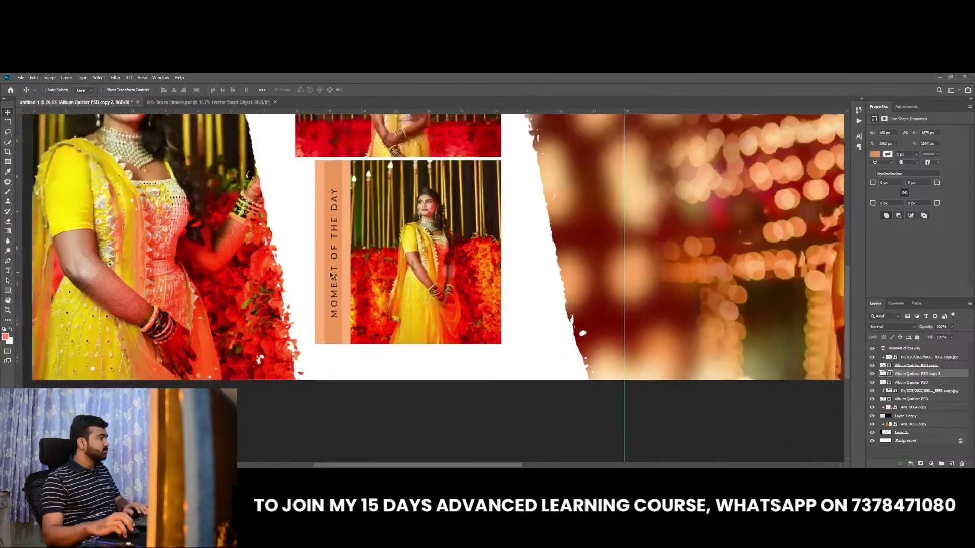
{"action": "scroll", "coordinate": [343, 261], "scroll_direction": "up", "scroll_amount": 1}
{"action": "right_click", "coordinate": [343, 262]}
{"action": "left_click", "coordinate": [343, 258]}
{"action": "scroll", "coordinate": [344, 260], "scroll_direction": "up", "scroll_amount": 1}
{"action": "key", "text": "ctrl+t"}
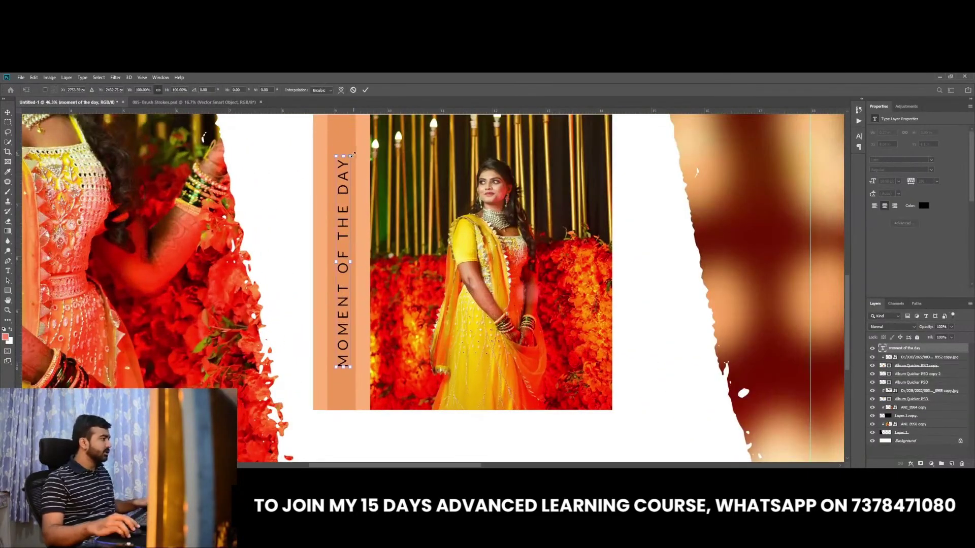
{"action": "left_click_drag", "start_coordinate": [343, 133], "coordinate": [345, 179]}
{"action": "key", "text": "Return"}
{"action": "scroll", "coordinate": [356, 280], "scroll_direction": "down", "scroll_amount": 2}
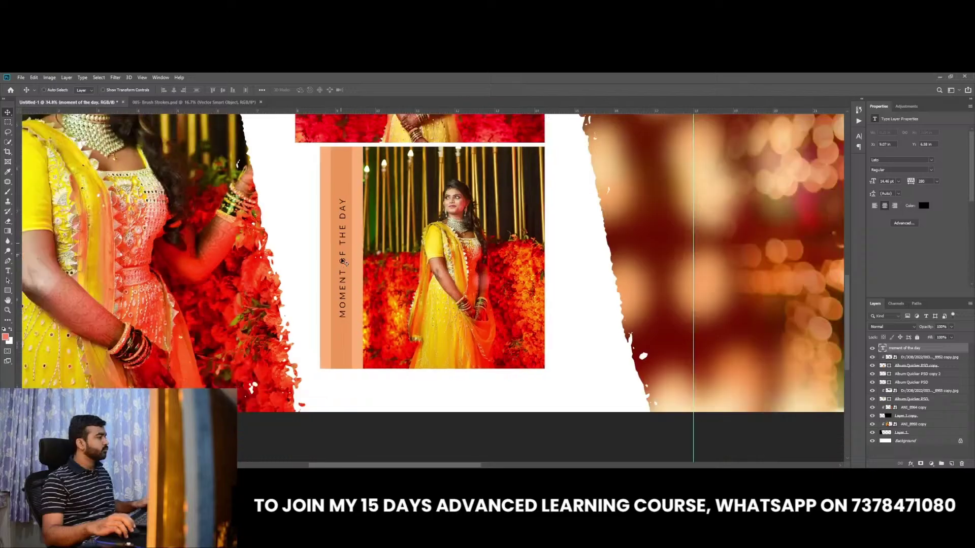
{"action": "left_click_drag", "start_coordinate": [355, 277], "coordinate": [355, 279]}
Narrow the deeper peach stripe copy
{"action": "scroll", "coordinate": [331, 274], "scroll_direction": "down", "scroll_amount": 2}
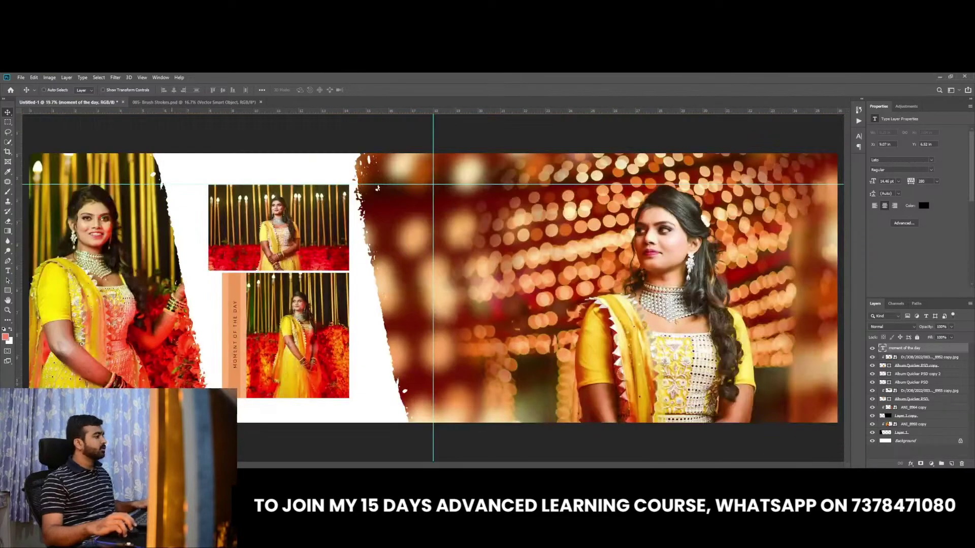
{"action": "scroll", "coordinate": [280, 316], "scroll_direction": "up", "scroll_amount": 2}
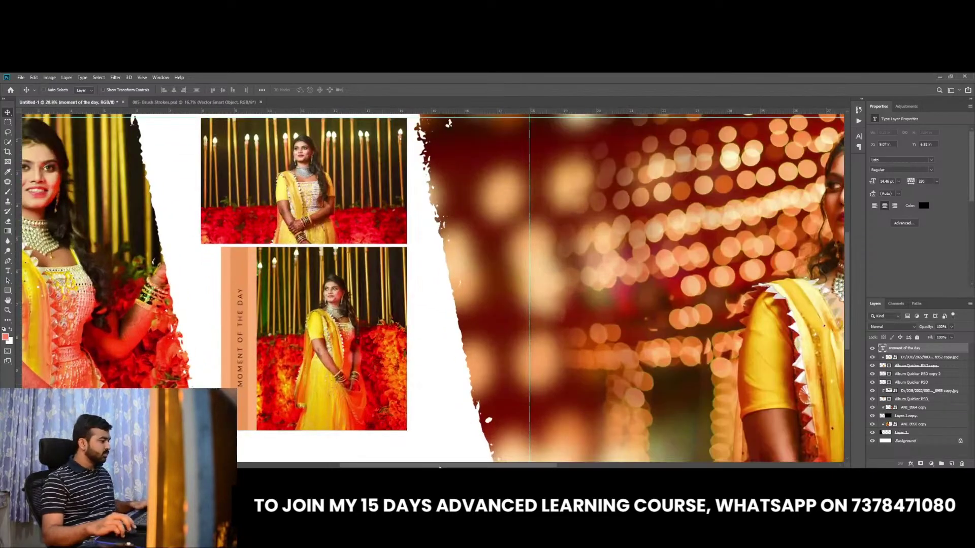
{"action": "scroll", "coordinate": [355, 314], "scroll_direction": "up", "scroll_amount": 1}
{"action": "right_click", "coordinate": [351, 239]}
{"action": "left_click", "coordinate": [366, 244]}
{"action": "right_click", "coordinate": [374, 419]}
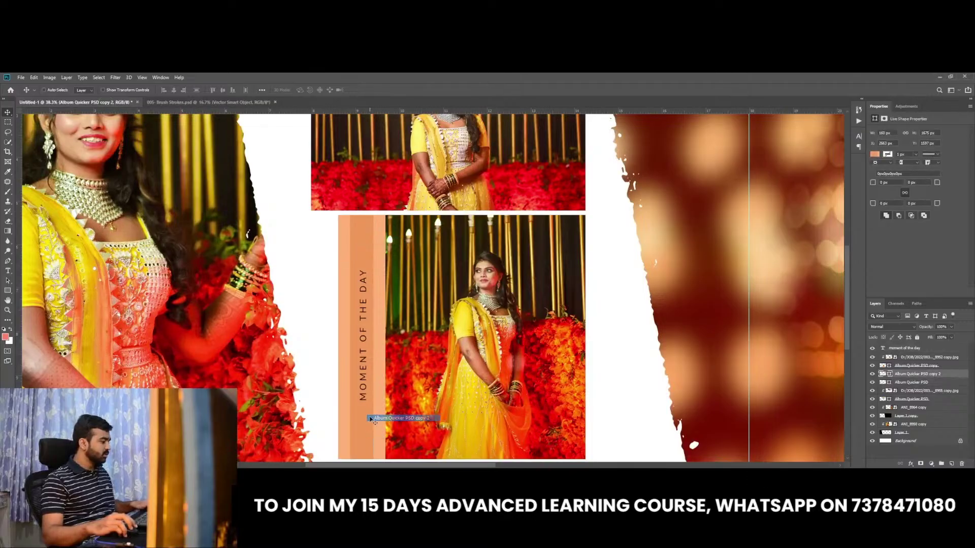
{"action": "left_click", "coordinate": [398, 418]}
{"action": "key", "text": "ctrl+t"}
{"action": "left_click_drag", "start_coordinate": [385, 337], "coordinate": [344, 337]}
{"action": "key", "text": "Return"}
Resize the original peach strip and reselect the caption text layer
{"action": "right_click", "coordinate": [388, 339]}
{"action": "left_click", "coordinate": [376, 353]}
{"action": "key", "text": "ctrl+t"}
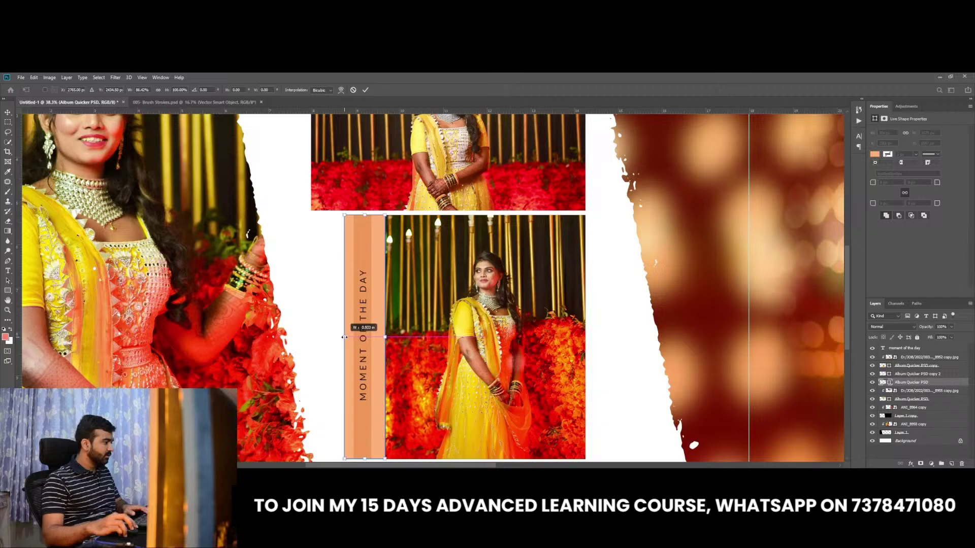
{"action": "key", "text": "Return"}
{"action": "left_click", "coordinate": [361, 261]}
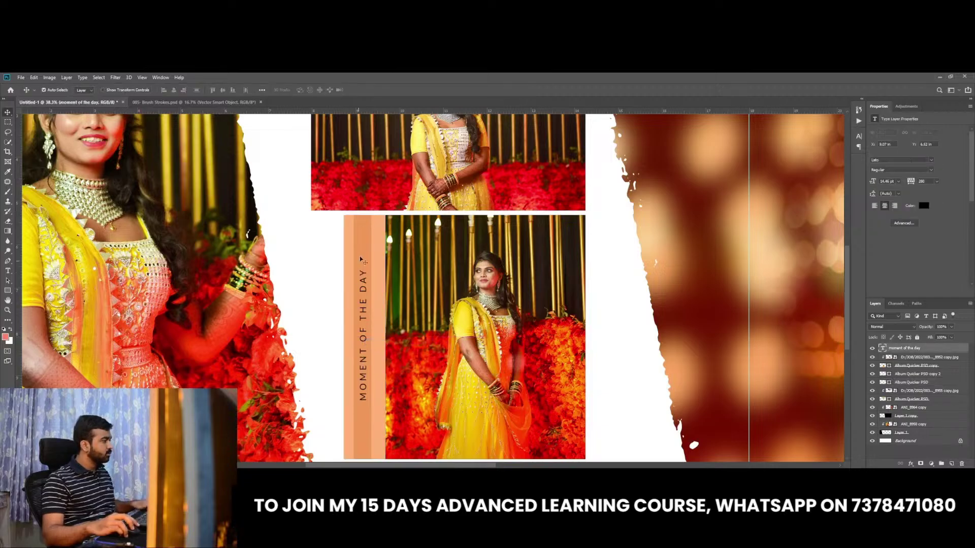
{"action": "scroll", "coordinate": [462, 343], "scroll_direction": "down", "scroll_amount": 2}
Hide guides and draw a rectangle behind the top photo on a layer above the background
{"action": "scroll", "coordinate": [462, 344], "scroll_direction": "down", "scroll_amount": 2}
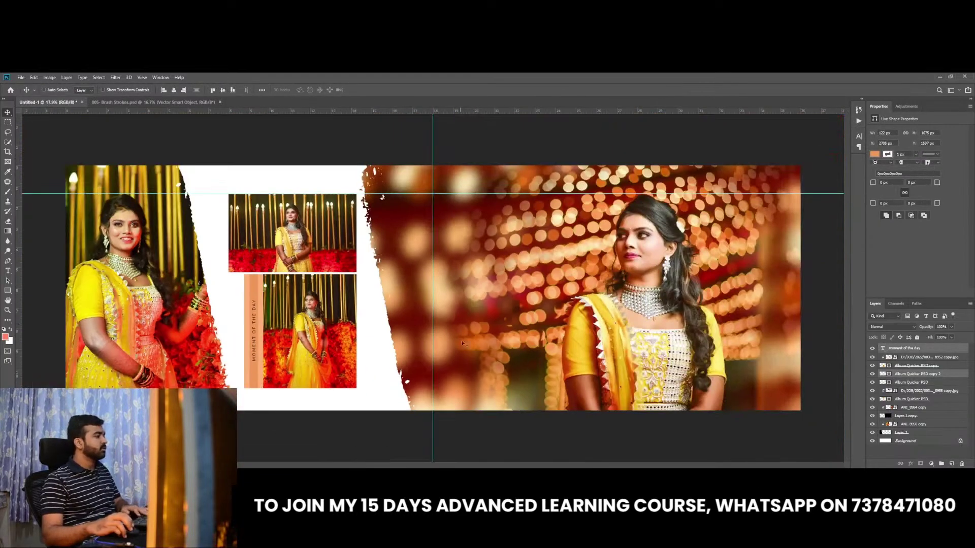
{"action": "key", "text": "ctrl+semicolon"}
{"action": "scroll", "coordinate": [391, 195], "scroll_direction": "up", "scroll_amount": 2}
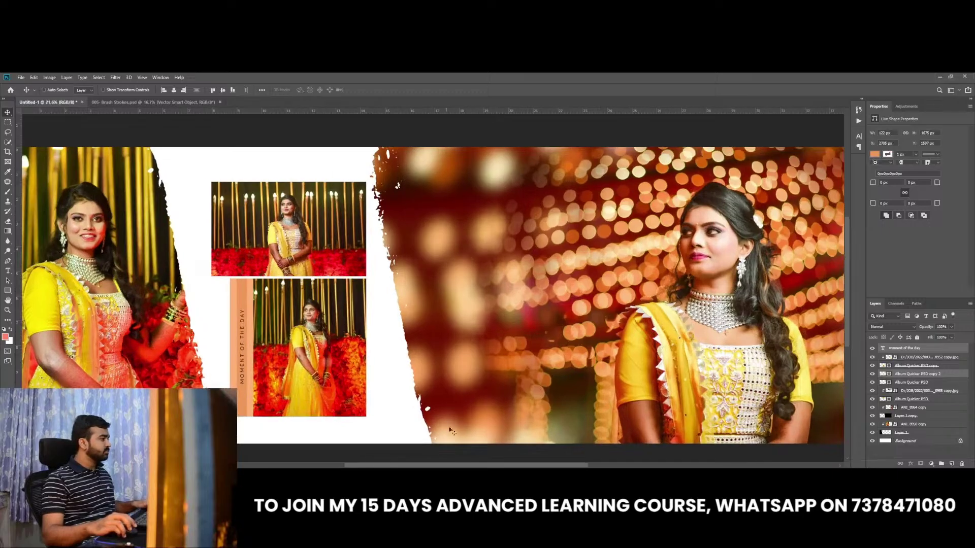
{"action": "scroll", "coordinate": [431, 294], "scroll_direction": "left", "scroll_amount": 5}
{"action": "right_click", "coordinate": [419, 319]}
{"action": "left_click", "coordinate": [440, 323]}
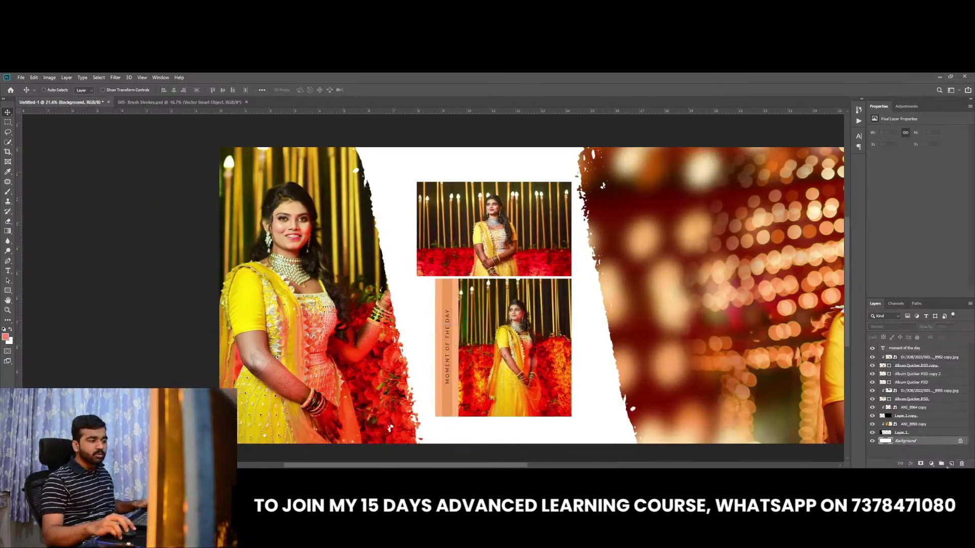
{"action": "left_click", "coordinate": [951, 464]}
{"action": "key", "text": "u"}
{"action": "left_click_drag", "start_coordinate": [402, 175], "coordinate": [541, 321]}
{"action": "left_click", "coordinate": [8, 112]}
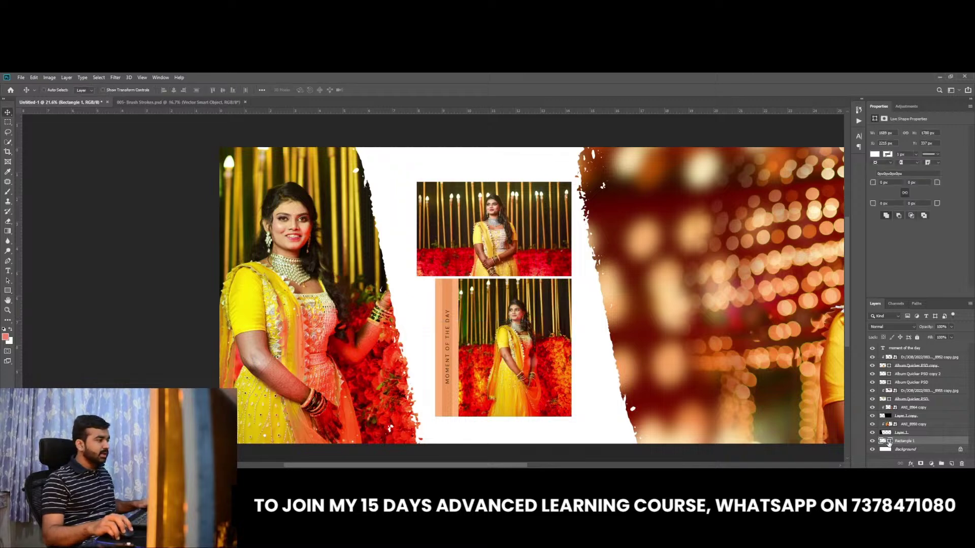
Fill the backing rectangle pale yellow from ffee00 and nudge it into place
{"action": "double_click", "coordinate": [889, 442]}
{"action": "type", "text": "ffee00"}
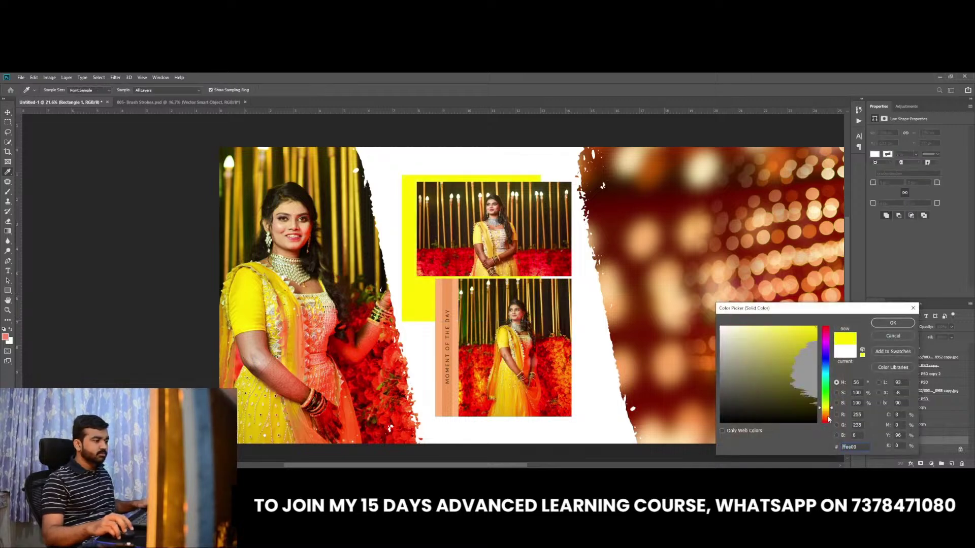
{"action": "left_click_drag", "start_coordinate": [828, 416], "coordinate": [827, 414]}
{"action": "left_click_drag", "start_coordinate": [763, 328], "coordinate": [754, 329]}
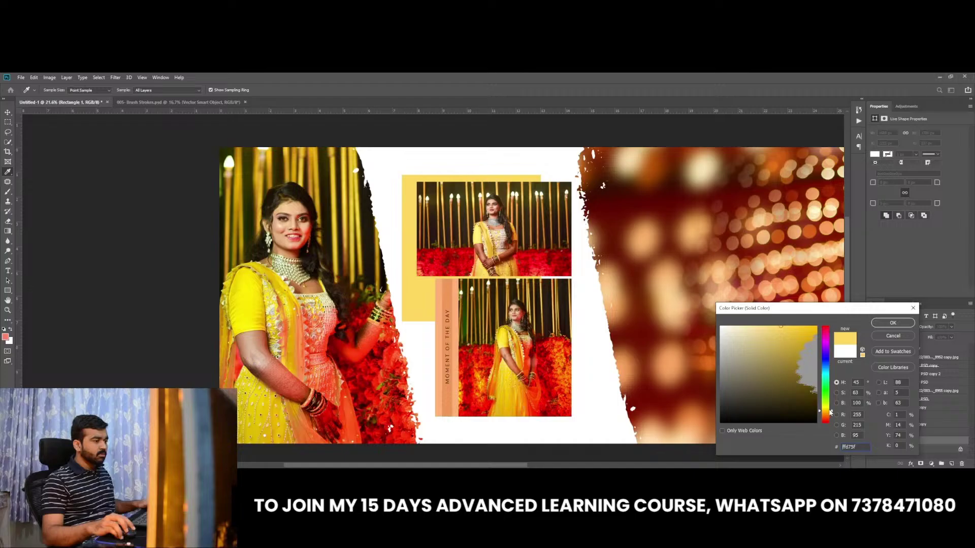
{"action": "left_click_drag", "start_coordinate": [831, 413], "coordinate": [831, 411]}
{"action": "key", "text": "Return"}
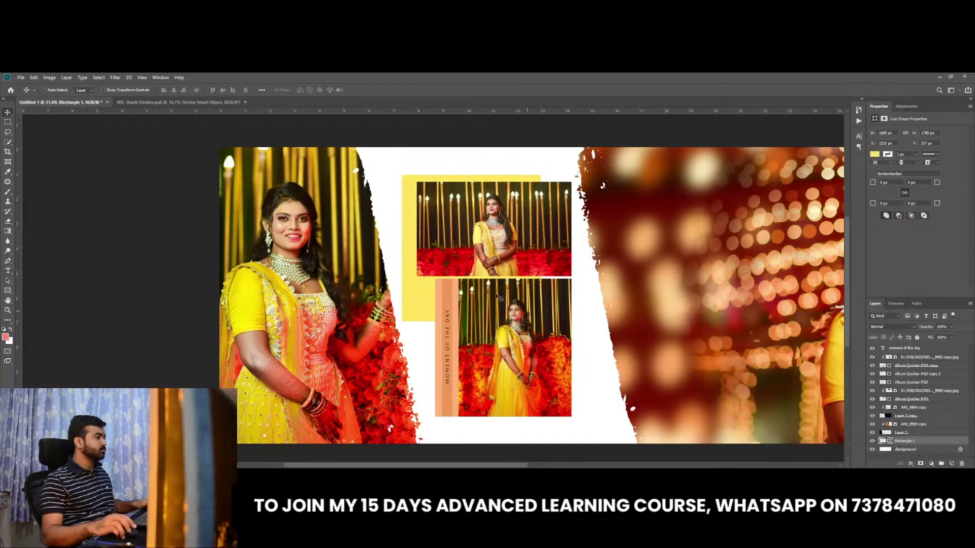
{"action": "scroll", "coordinate": [477, 267], "scroll_direction": "up", "scroll_amount": 2}
{"action": "left_click_drag", "start_coordinate": [421, 305], "coordinate": [425, 293]}
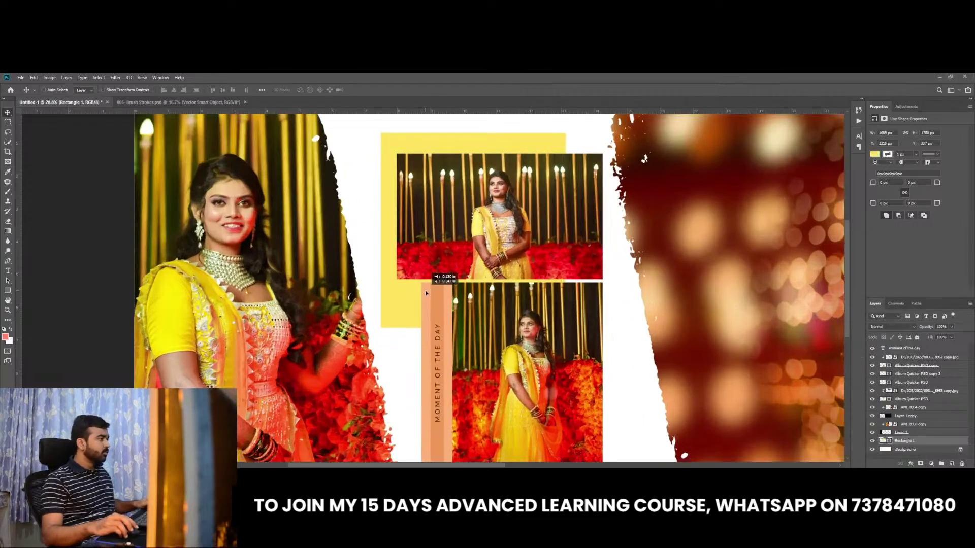
Recolour the backing box light grey, dddddd
{"action": "double_click", "coordinate": [889, 441]}
{"action": "type", "text": "dddddd"}
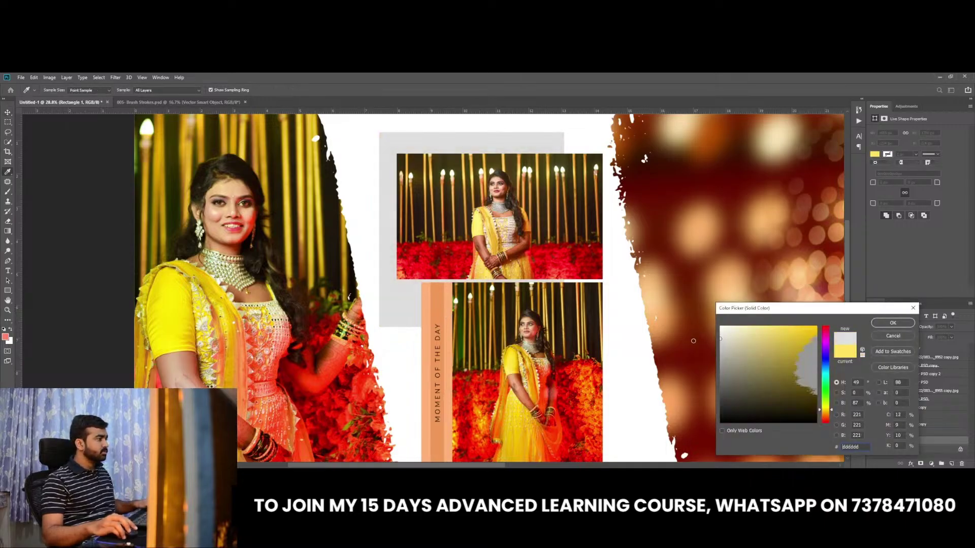
{"action": "key", "text": "Return"}
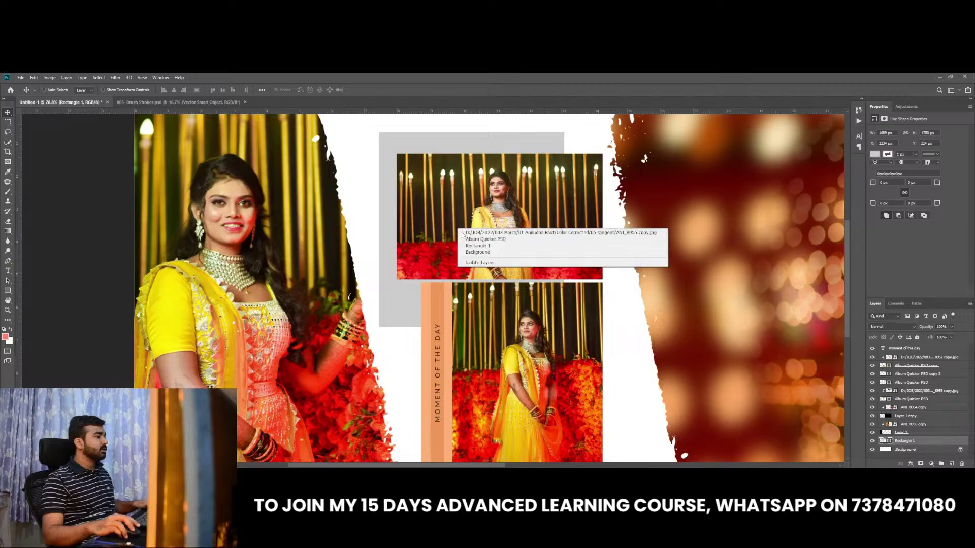
Add a minimum-size white Stroke effect to the top photo frame
{"action": "left_click", "coordinate": [911, 464]}
{"action": "left_click", "coordinate": [920, 406]}
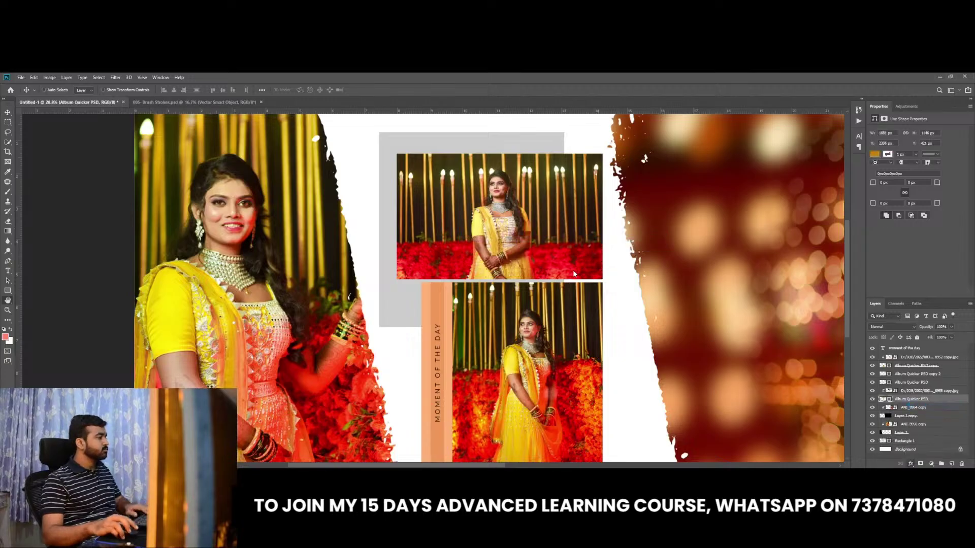
{"action": "left_click_drag", "start_coordinate": [355, 214], "coordinate": [747, 208]}
{"action": "left_click_drag", "start_coordinate": [789, 239], "coordinate": [757, 238]}
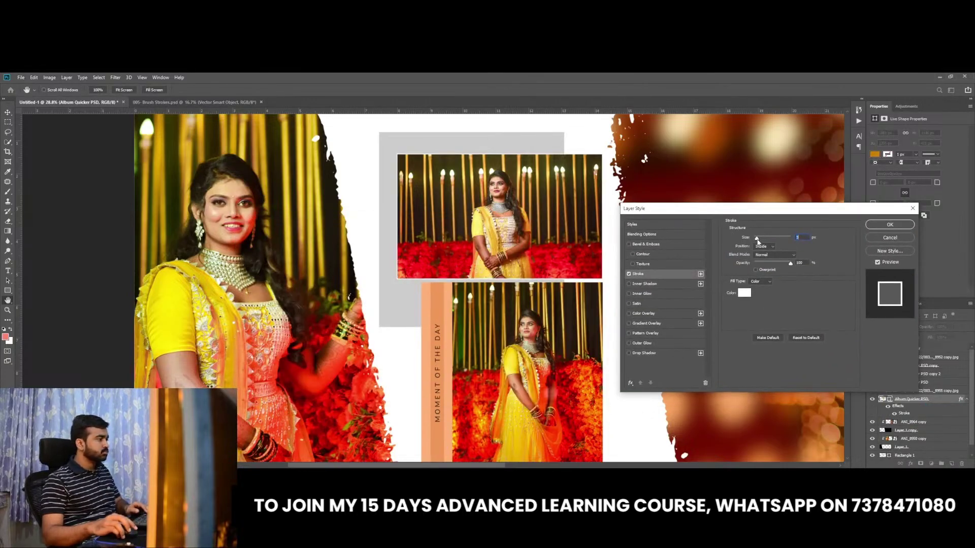
{"action": "key", "text": "Return"}
Select the lower photo's and the peach strip's Album Quicker PSD layers, committing a transform on the strip
{"action": "key", "text": "ctrl+minus"}
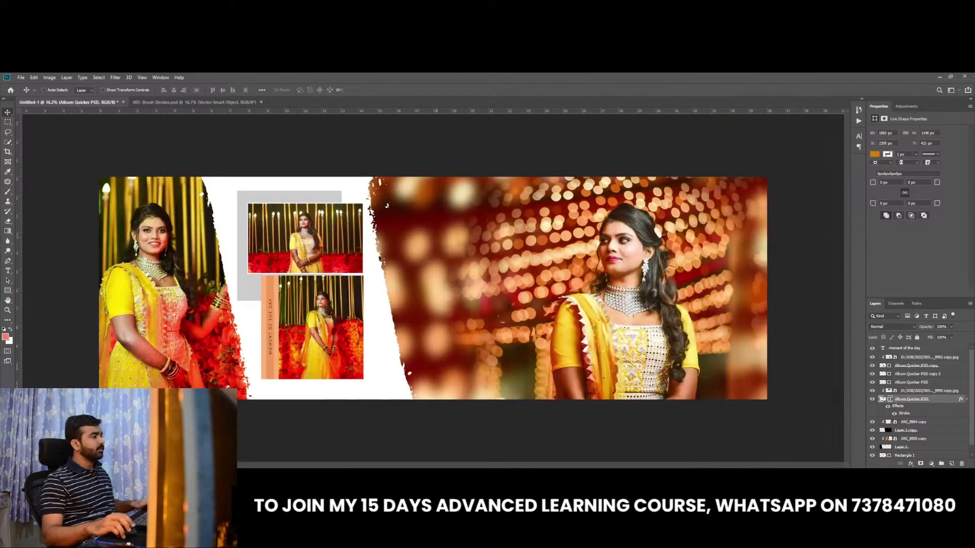
{"action": "key", "text": "ctrl+0"}
{"action": "right_click", "coordinate": [292, 273]}
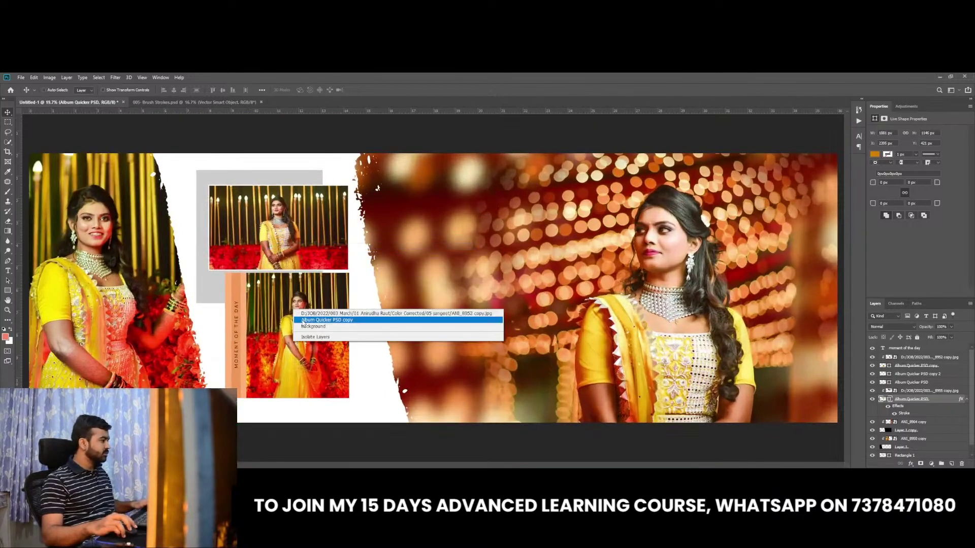
{"action": "left_click", "coordinate": [310, 313]}
{"action": "scroll", "coordinate": [244, 308], "scroll_direction": "up", "scroll_amount": 2}
{"action": "scroll", "coordinate": [226, 351], "scroll_direction": "up", "scroll_amount": 5}
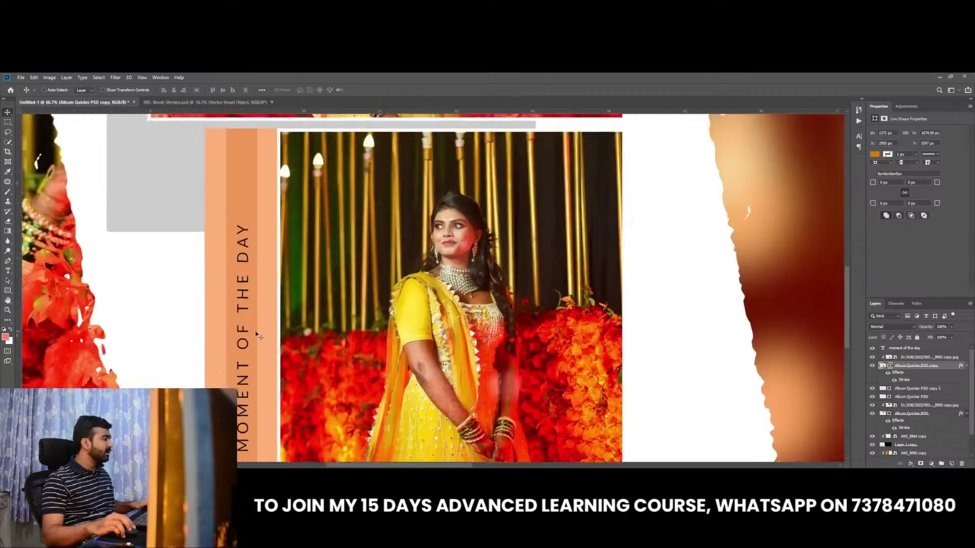
{"action": "right_click", "coordinate": [279, 315]}
{"action": "left_click", "coordinate": [289, 321]}
{"action": "key", "text": "ctrl+t"}
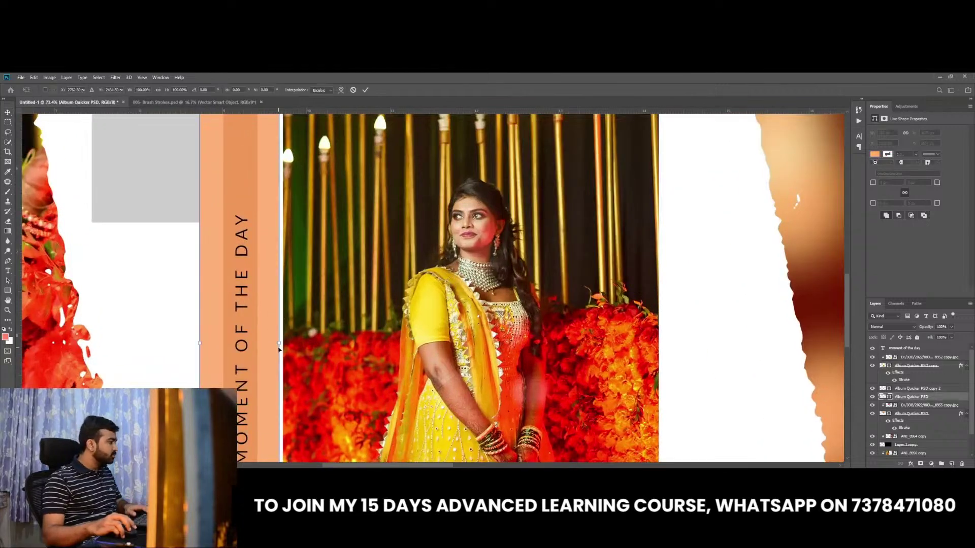
{"action": "key", "text": "Return"}
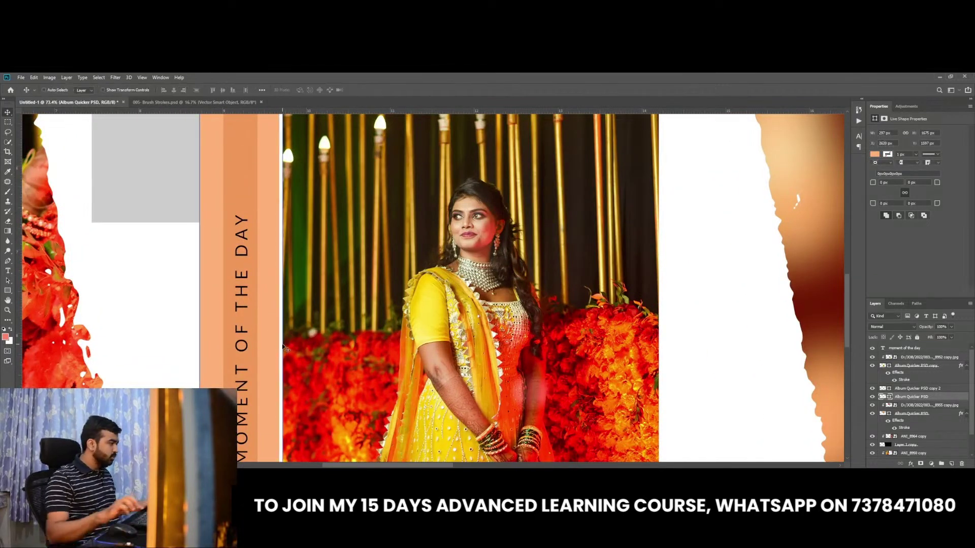
Move the lower photo and its white frame down the stack to sit just above Rectangle 1
{"action": "right_click", "coordinate": [348, 311]}
{"action": "left_click", "coordinate": [358, 319]}
{"action": "key", "text": "ctrl+shift+bracketleft"}
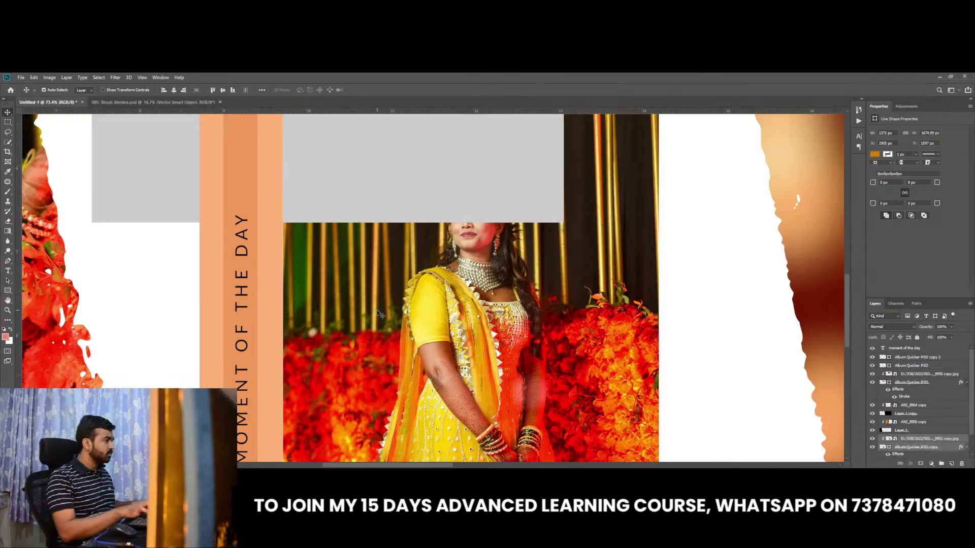
{"action": "key", "text": "ctrl+z"}
{"action": "scroll", "coordinate": [377, 316], "scroll_direction": "down", "scroll_amount": 4}
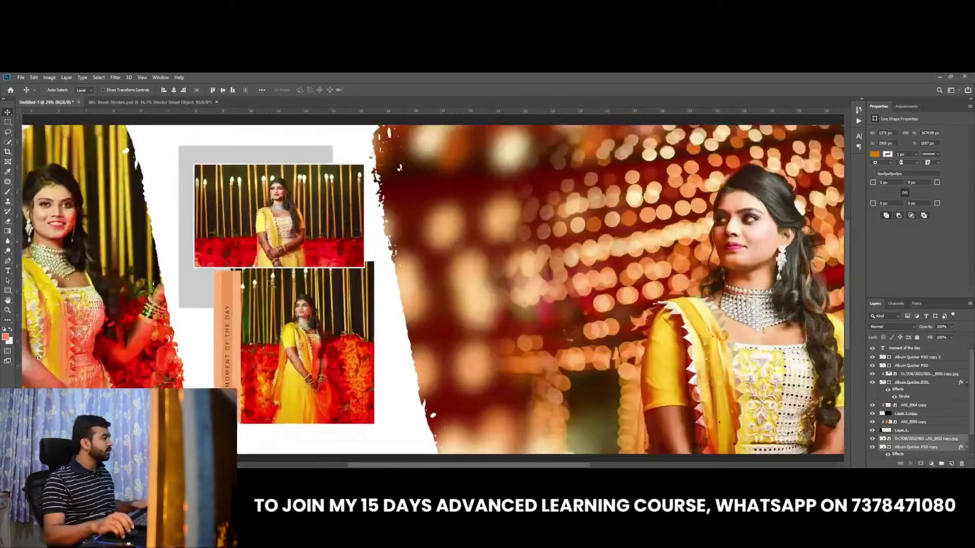
{"action": "left_click", "coordinate": [378, 325], "text": "ctrl"}
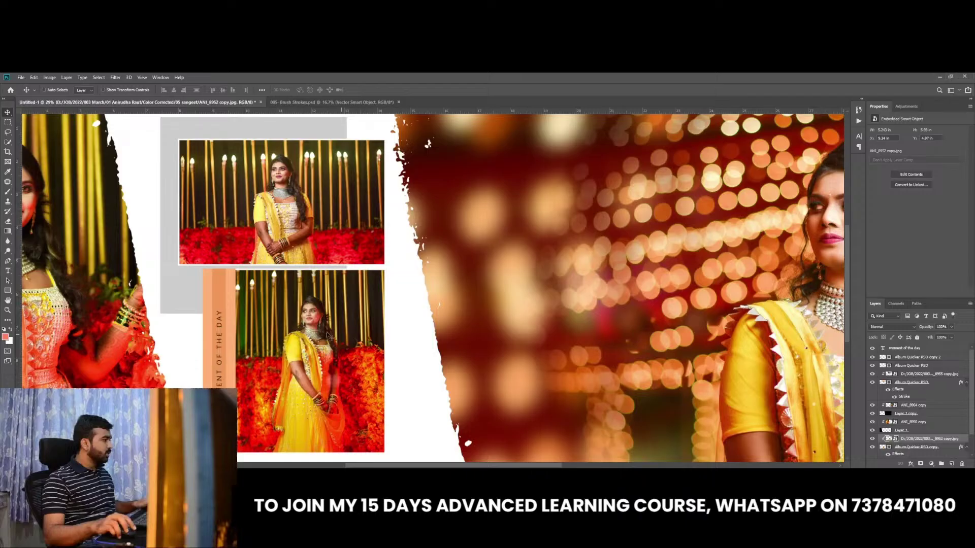
{"action": "scroll", "coordinate": [228, 278], "scroll_direction": "up", "scroll_amount": 2}
{"action": "scroll", "coordinate": [229, 278], "scroll_direction": "down", "scroll_amount": 2}
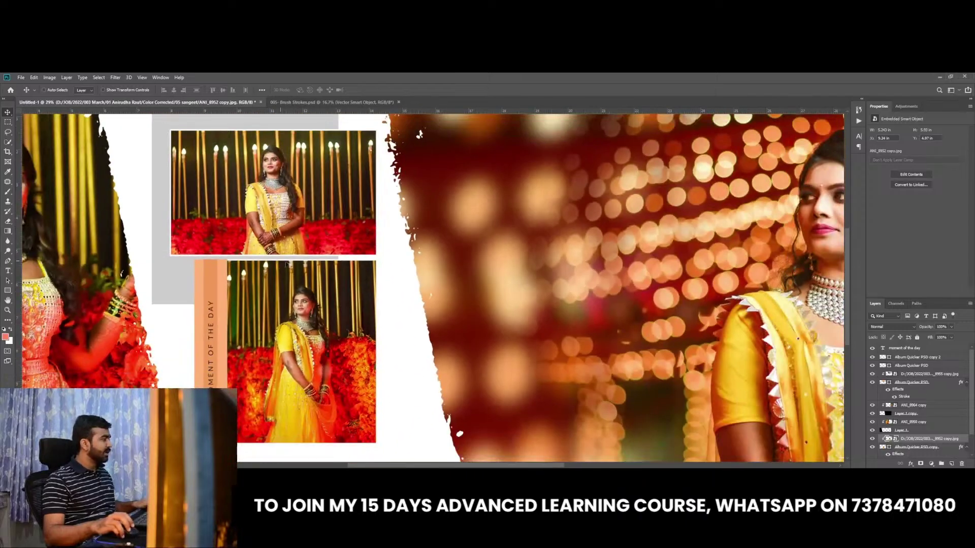
{"action": "scroll", "coordinate": [332, 266], "scroll_direction": "down", "scroll_amount": 1}
{"action": "scroll", "coordinate": [227, 272], "scroll_direction": "down", "scroll_amount": 2}
{"action": "scroll", "coordinate": [367, 280], "scroll_direction": "up", "scroll_amount": 1}
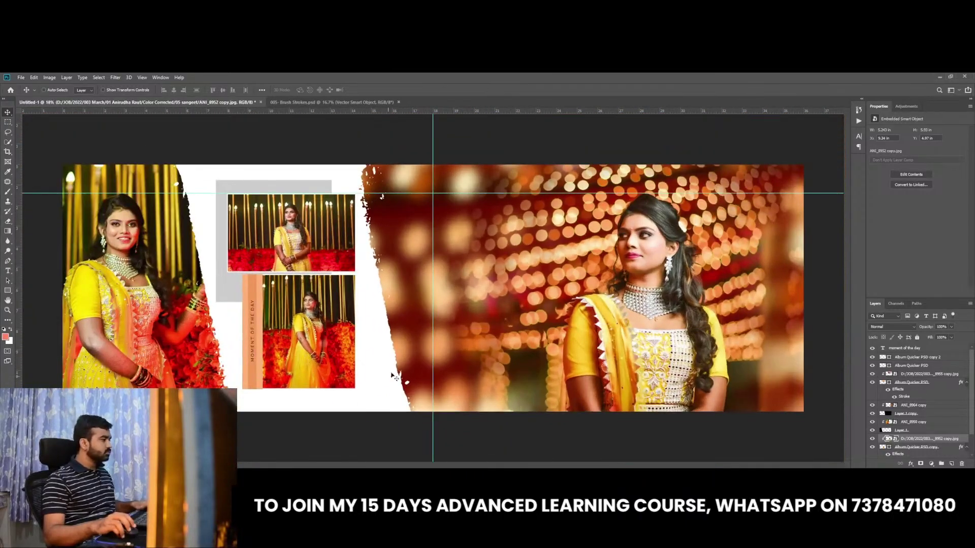
{"action": "scroll", "coordinate": [361, 413], "scroll_direction": "up", "scroll_amount": 1}
{"action": "scroll", "coordinate": [181, 261], "scroll_direction": "down", "scroll_amount": 1}
Duplicate grey box Rectangle 1, shrink it and place it offset behind the lower photo
{"action": "right_click", "coordinate": [206, 273]}
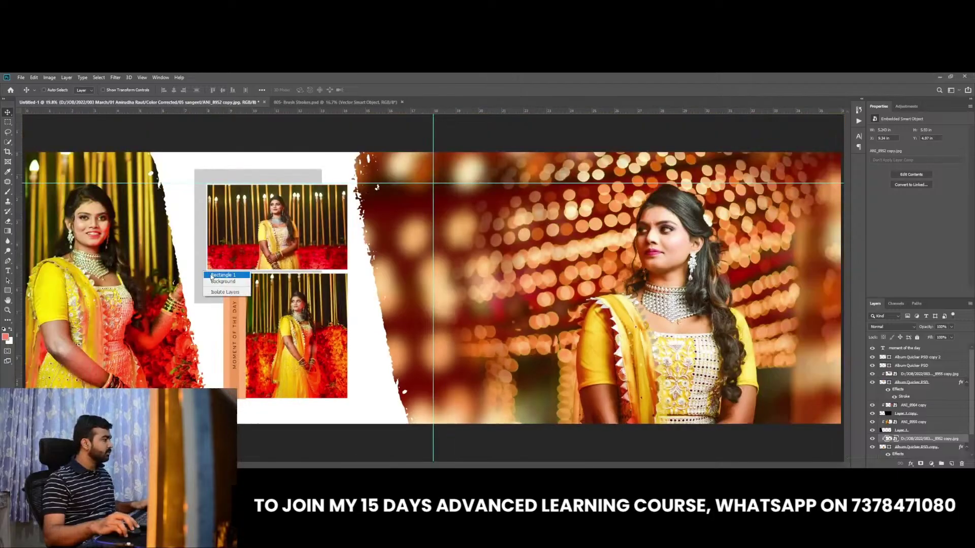
{"action": "left_click", "coordinate": [221, 275]}
{"action": "left_click_drag", "start_coordinate": [212, 278], "coordinate": [263, 386]}
{"action": "key", "text": "ctrl+t"}
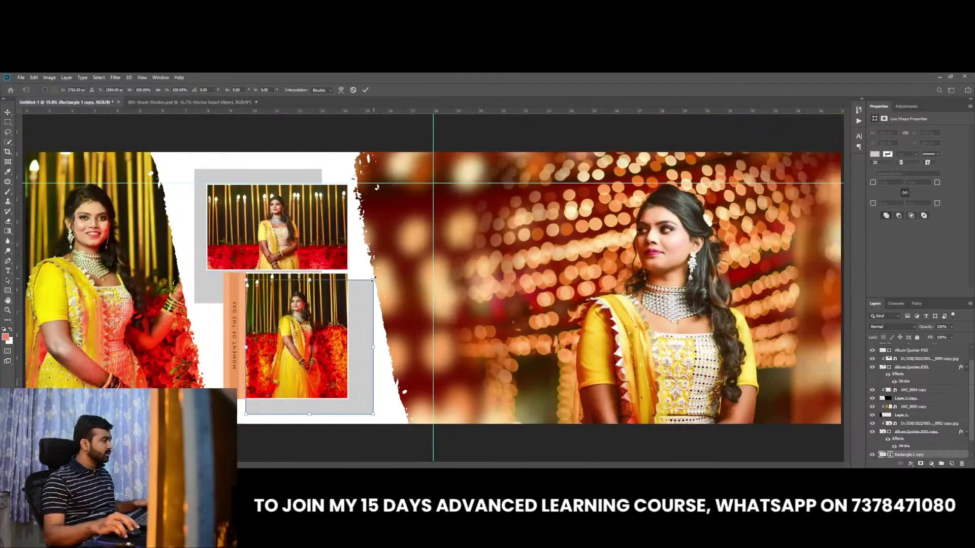
{"action": "left_click_drag", "start_coordinate": [374, 279], "coordinate": [360, 325]}
{"action": "key", "text": "Return"}
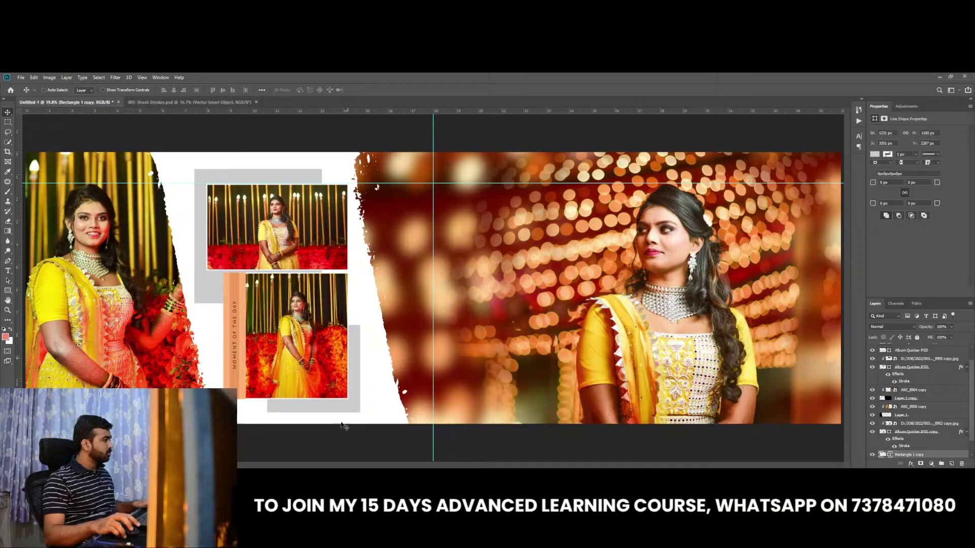
{"action": "scroll", "coordinate": [342, 401], "scroll_direction": "up", "scroll_amount": 3}
{"action": "scroll", "coordinate": [342, 401], "scroll_direction": "up", "scroll_amount": 1}
{"action": "left_click_drag", "start_coordinate": [340, 393], "coordinate": [336, 398]}
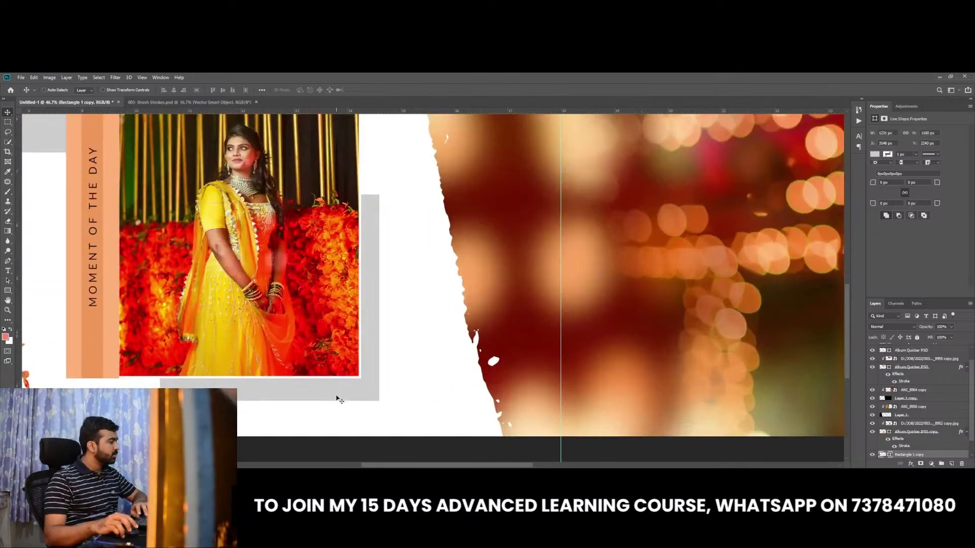
Shorten the peach strip so it ends at the lower photo's bottom edge
{"action": "right_click", "coordinate": [191, 326]}
{"action": "left_click", "coordinate": [214, 331]}
{"action": "key", "text": "ctrl+t"}
{"action": "scroll", "coordinate": [41, 372], "scroll_direction": "up", "scroll_amount": 3}
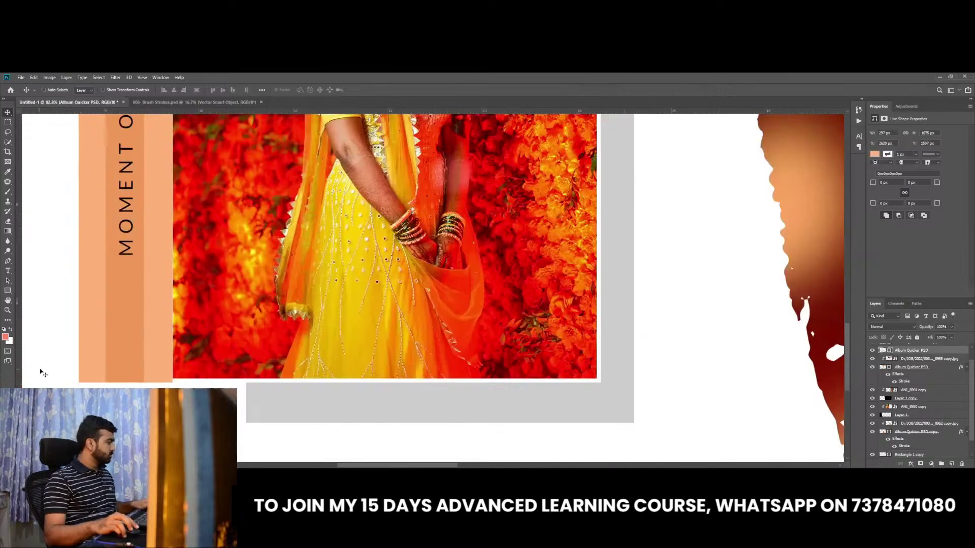
{"action": "scroll", "coordinate": [41, 372], "scroll_direction": "up", "scroll_amount": 4}
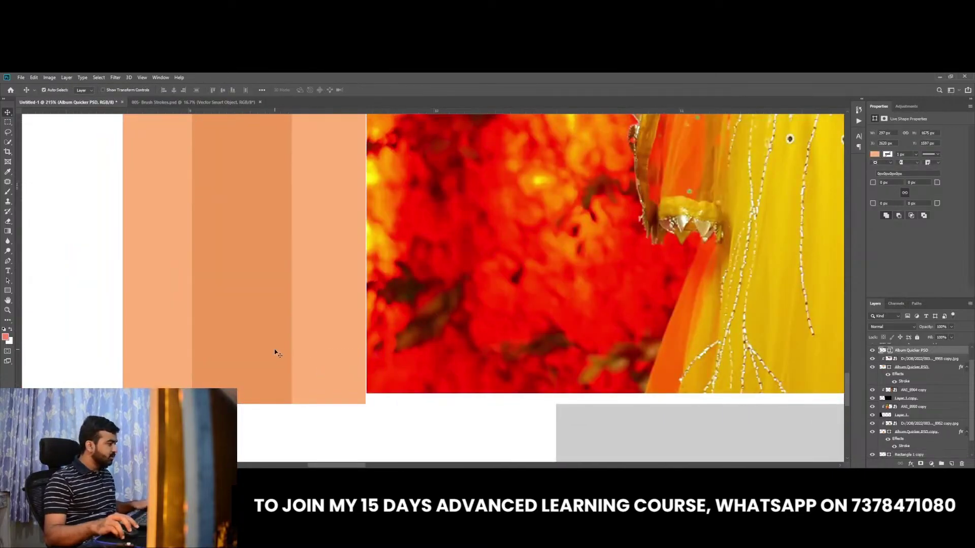
{"action": "left_click_drag", "start_coordinate": [244, 404], "coordinate": [243, 394]}
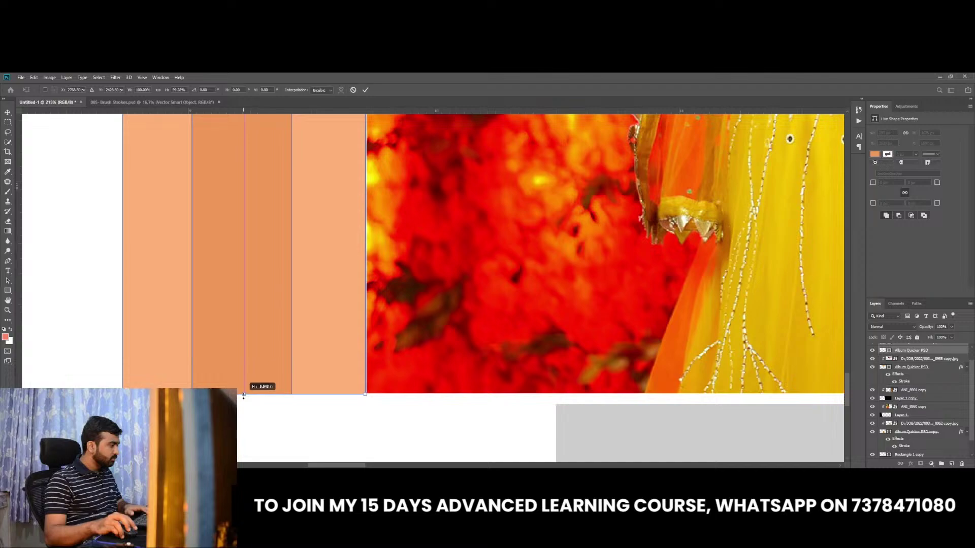
{"action": "key", "text": "Return"}
{"action": "key", "text": "ctrl+0"}
{"action": "key", "text": "ctrl+j"}
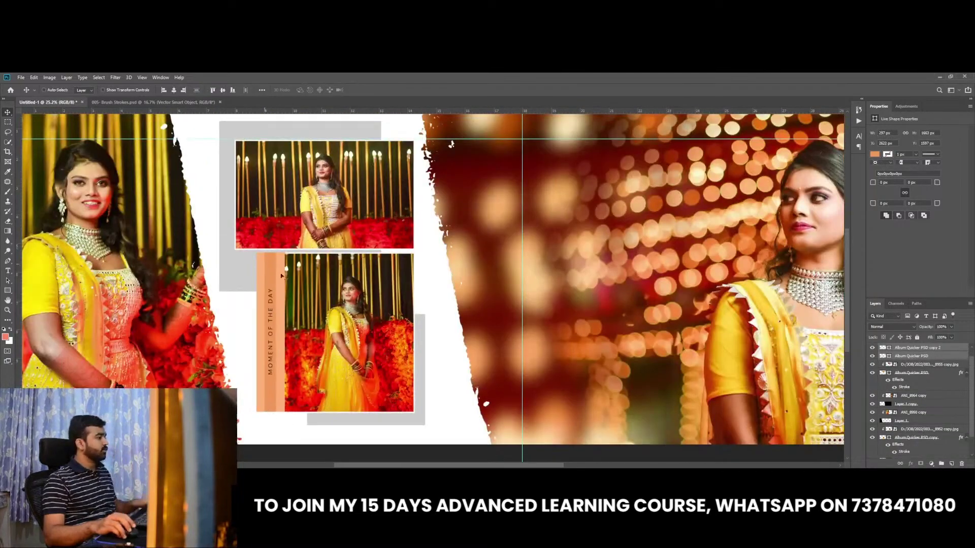
{"action": "scroll", "coordinate": [281, 276], "scroll_direction": "up", "scroll_amount": 2}
{"action": "scroll", "coordinate": [305, 279], "scroll_direction": "up", "scroll_amount": 3}
{"action": "scroll", "coordinate": [309, 284], "scroll_direction": "down", "scroll_amount": 4}
Hide the guides and select the left photo's ANI_8950 copy layer
{"action": "scroll", "coordinate": [301, 247], "scroll_direction": "down", "scroll_amount": 2}
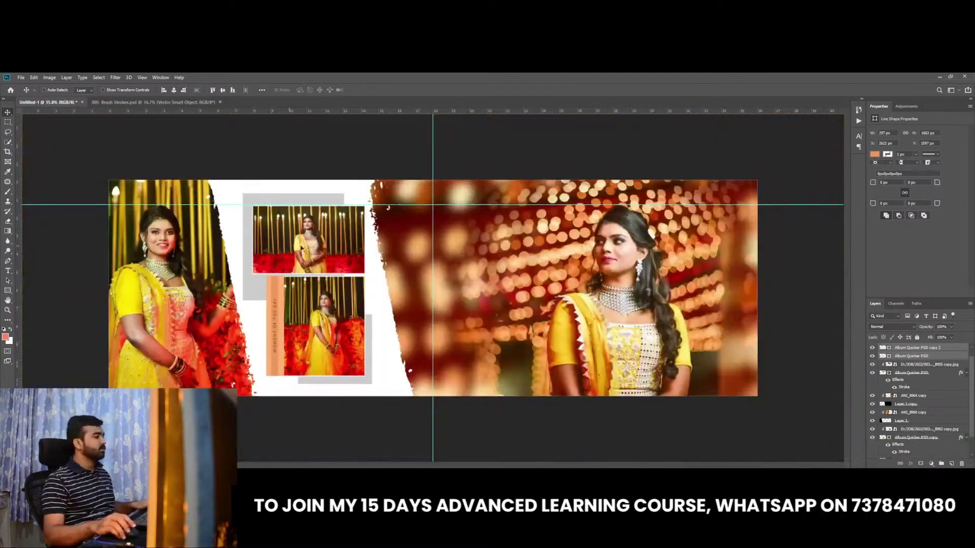
{"action": "key", "text": "ctrl+semicolon"}
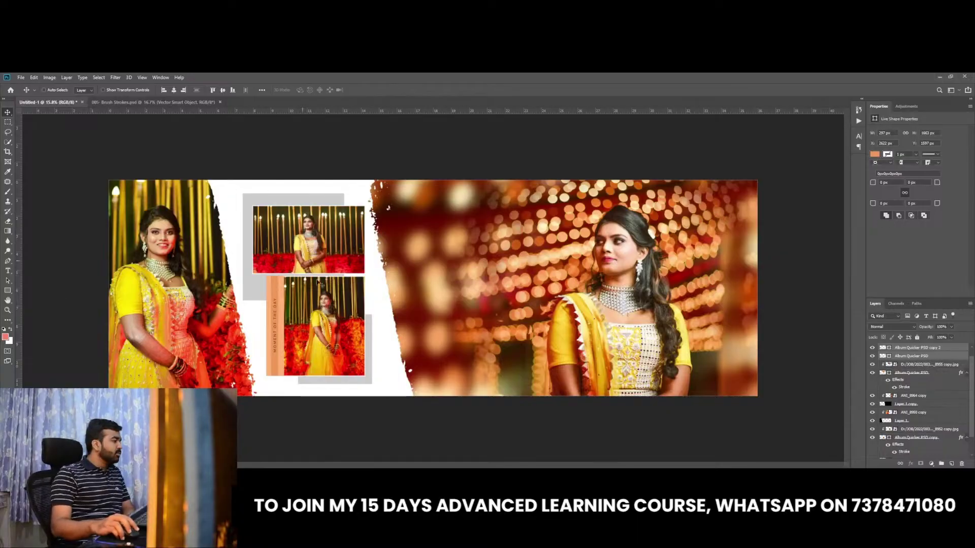
{"action": "key", "text": "ctrl+semicolon"}
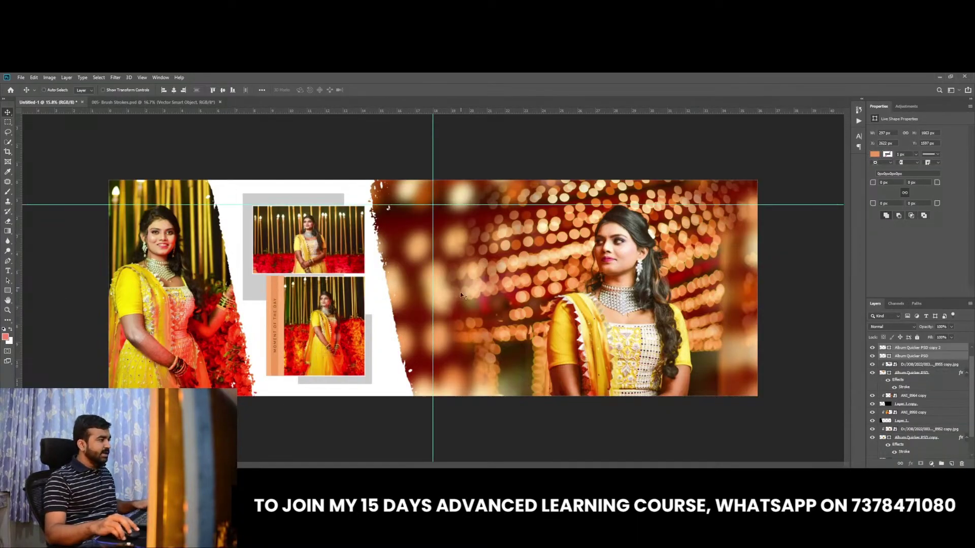
{"action": "key", "text": "ctrl+semicolon"}
{"action": "right_click", "coordinate": [167, 273]}
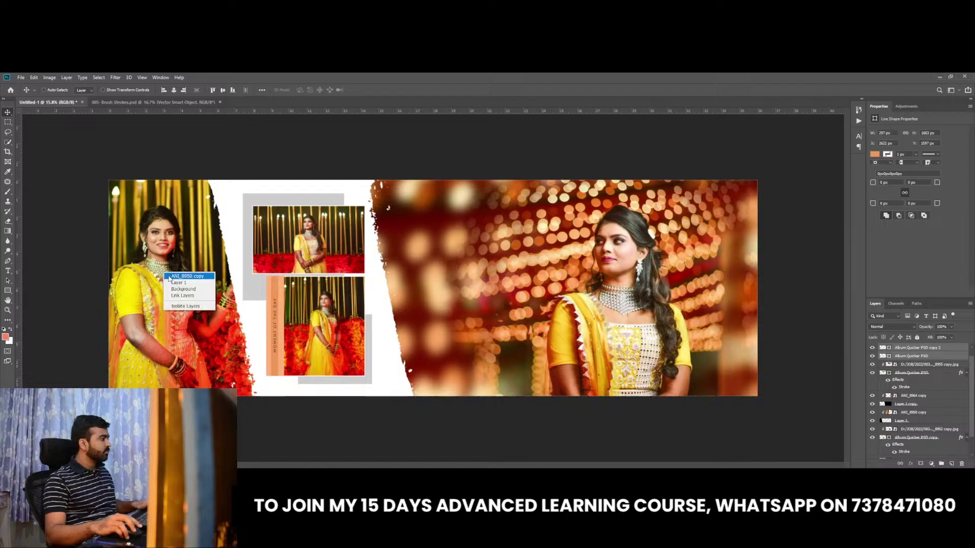
{"action": "left_click", "coordinate": [182, 274]}
{"action": "right_click", "coordinate": [184, 274]}
{"action": "left_click", "coordinate": [186, 275]}
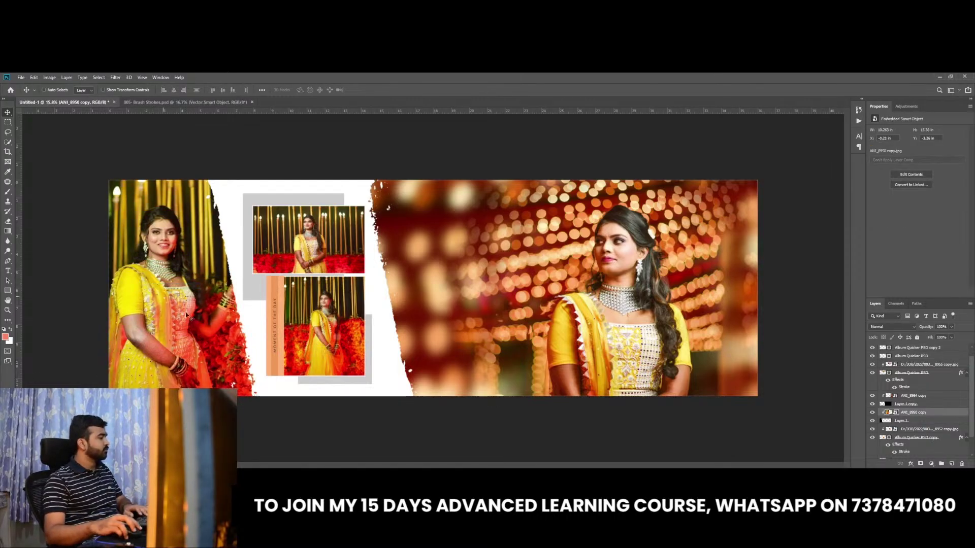
Add a new empty Layer 2 just above ANI_8950 copy
{"action": "scroll", "coordinate": [359, 279], "scroll_direction": "up", "scroll_amount": 2}
{"action": "key", "text": "ctrl+semicolon"}
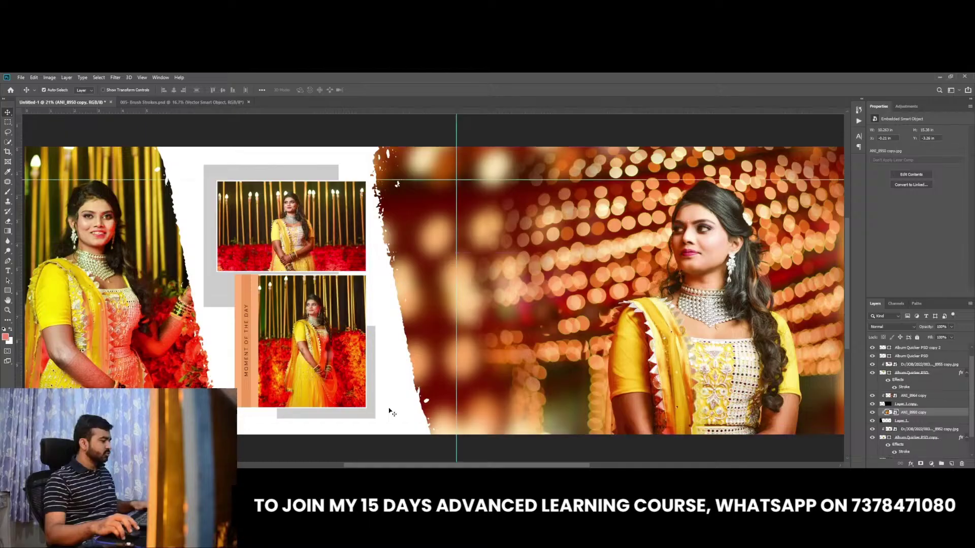
{"action": "key", "text": "ctrl+semicolon"}
{"action": "scroll", "coordinate": [370, 438], "scroll_direction": "up", "scroll_amount": 2, "text": "alt"}
{"action": "key", "text": "ctrl+semicolon"}
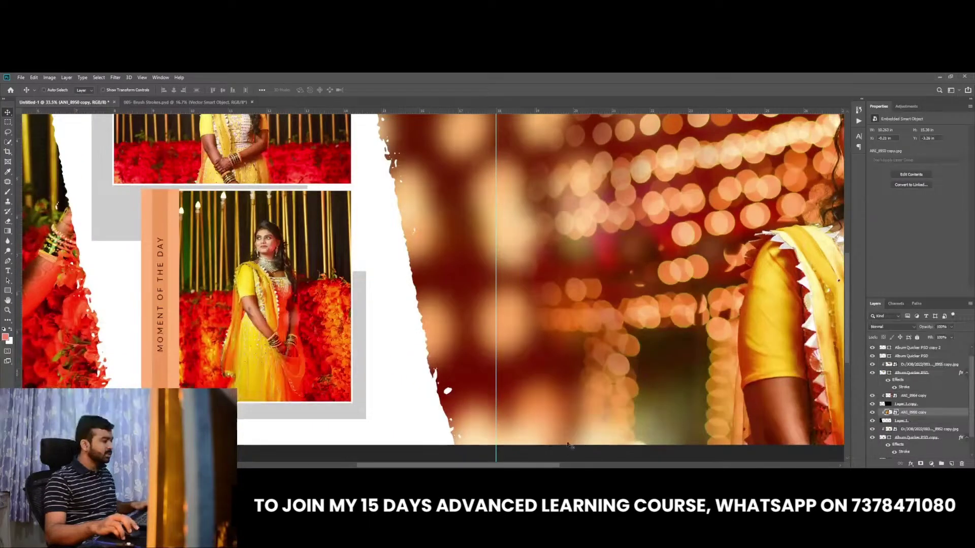
{"action": "key", "text": "ctrl+shift+alt+n"}
Draw a small heart with the Custom Shape Tool near the lower photo
{"action": "right_click", "coordinate": [10, 294]}
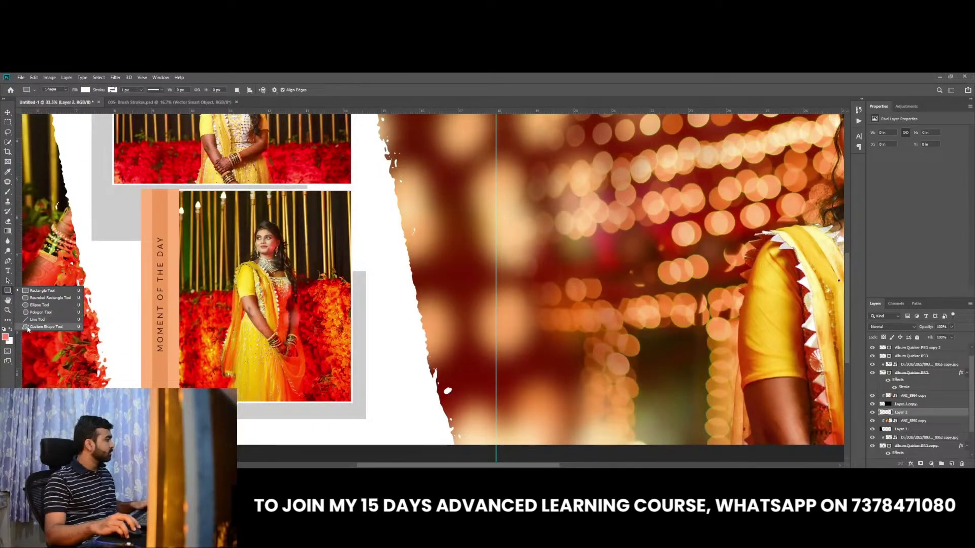
{"action": "left_click", "coordinate": [41, 328]}
{"action": "scroll", "coordinate": [401, 400], "scroll_direction": "up", "scroll_amount": 1, "text": "alt"}
{"action": "left_click_drag", "start_coordinate": [402, 402], "coordinate": [405, 401]}
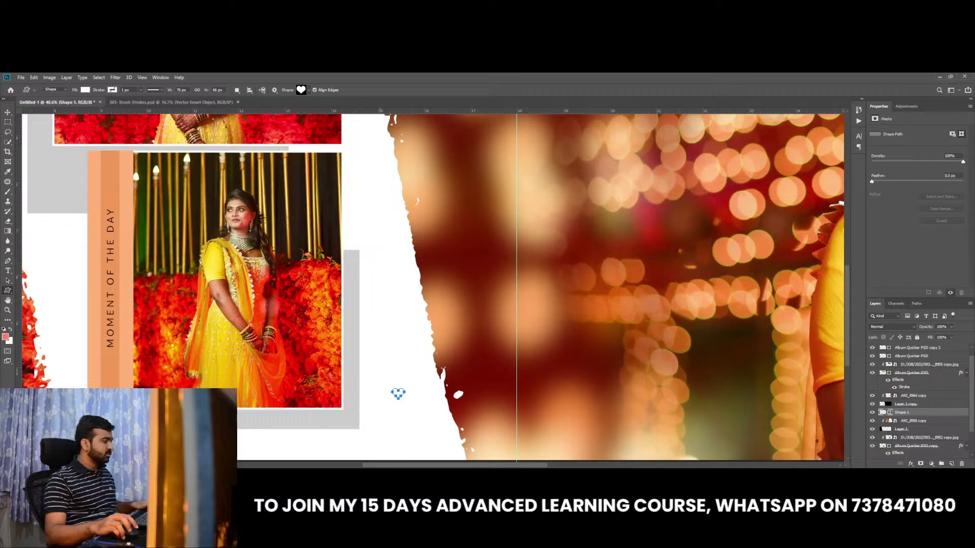
{"action": "left_click", "coordinate": [7, 113]}
Fill the heart with an orange-brown sampled from the photo and move it beside the lower photo
{"action": "double_click", "coordinate": [889, 413]}
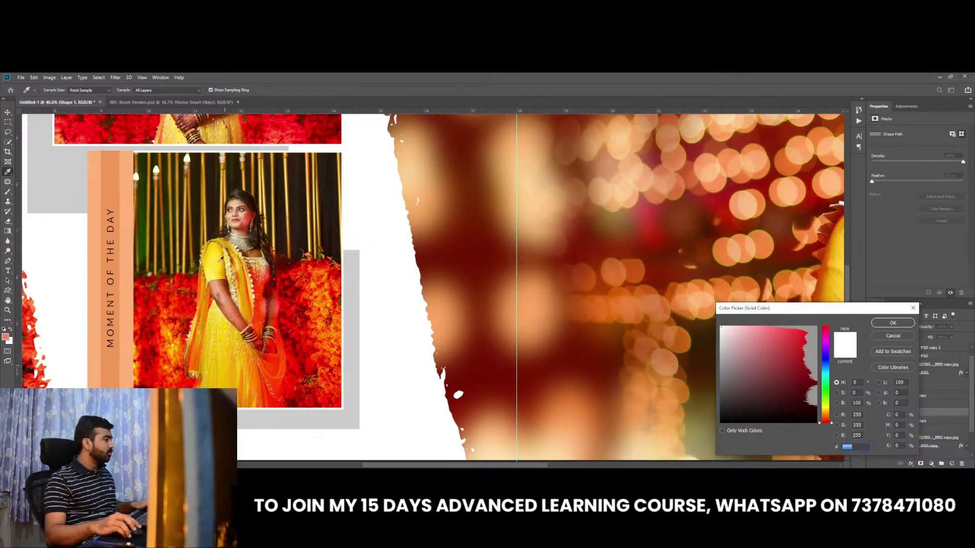
{"action": "left_click", "coordinate": [815, 325]}
{"action": "key", "text": "Return"}
{"action": "double_click", "coordinate": [887, 413]}
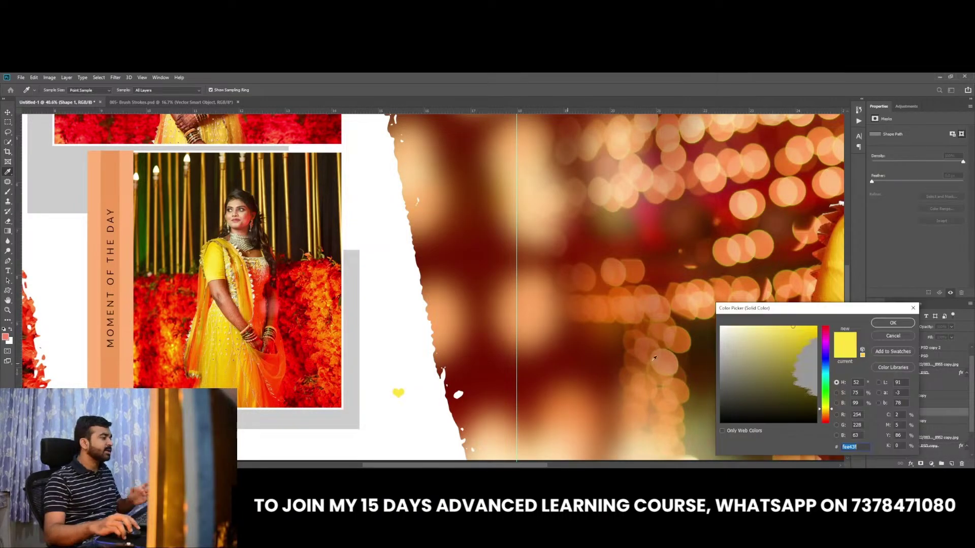
{"action": "left_click", "coordinate": [589, 346]}
{"action": "left_click", "coordinate": [636, 273]}
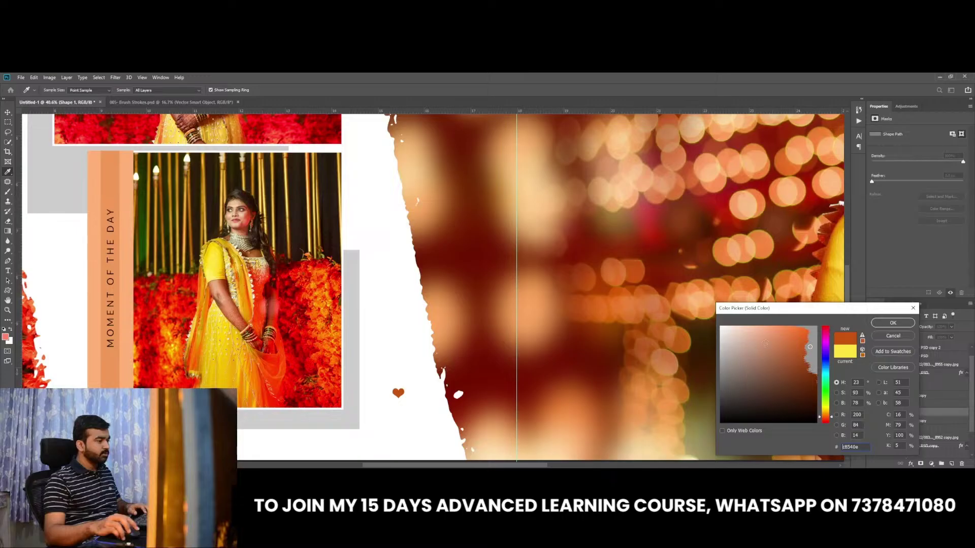
{"action": "key", "text": "Return"}
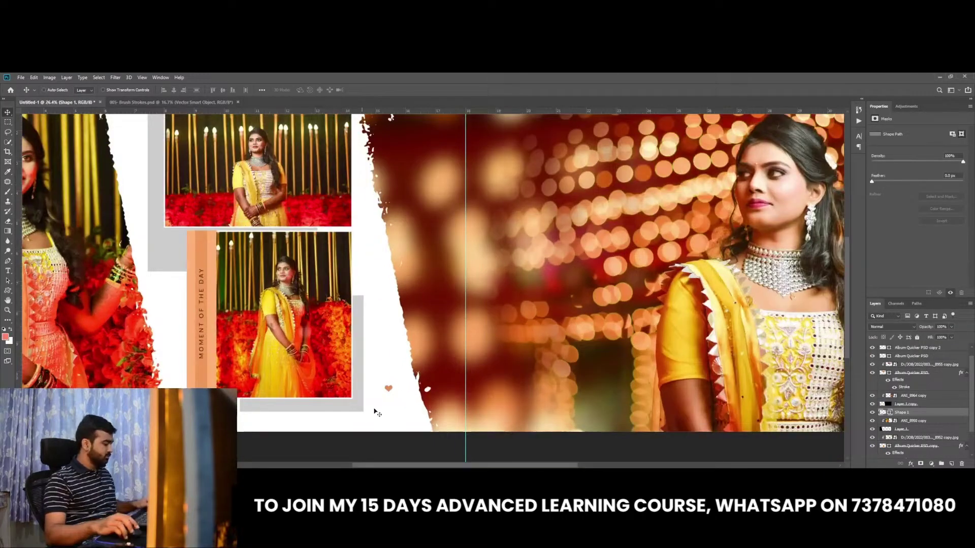
{"action": "left_click_drag", "start_coordinate": [405, 390], "coordinate": [395, 407]}
{"action": "scroll", "coordinate": [459, 436], "scroll_direction": "down", "scroll_amount": 2}
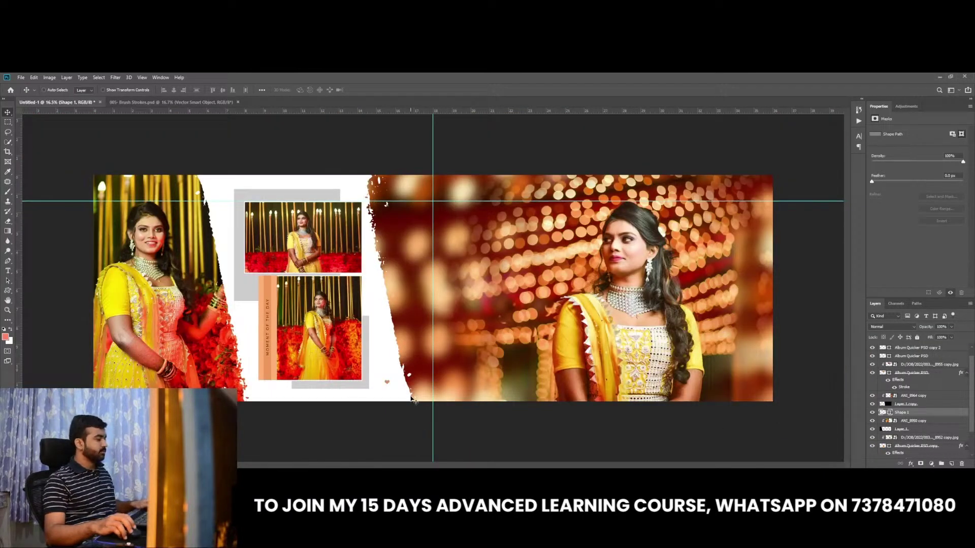
Toggle the guides, then open 005- Brush Strokes 02 from ACDSee into Photoshop
{"action": "key", "text": "ctrl+h"}
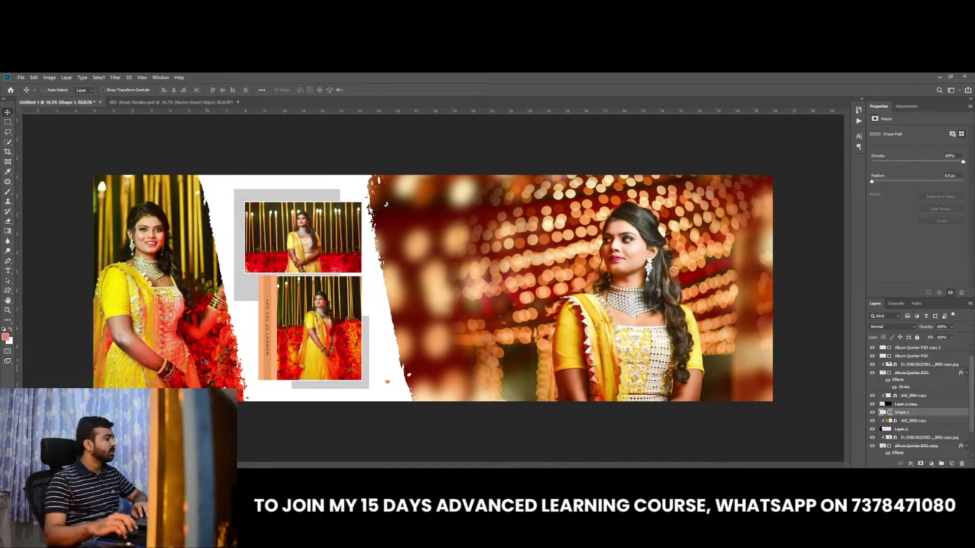
{"action": "key", "text": "ctrl+semicolon"}
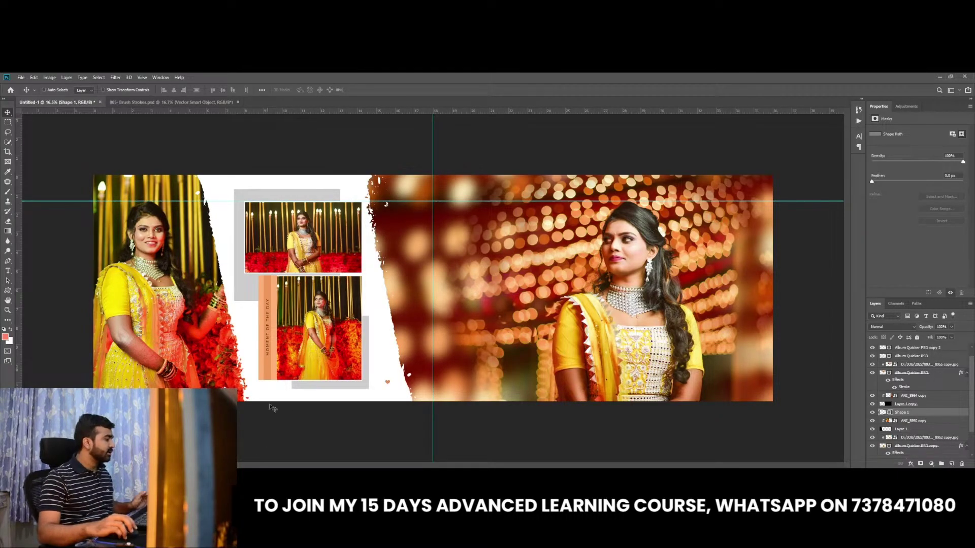
{"action": "key", "text": "alt+Tab"}
{"action": "key", "text": "Up"}
{"action": "key", "text": "Up"}
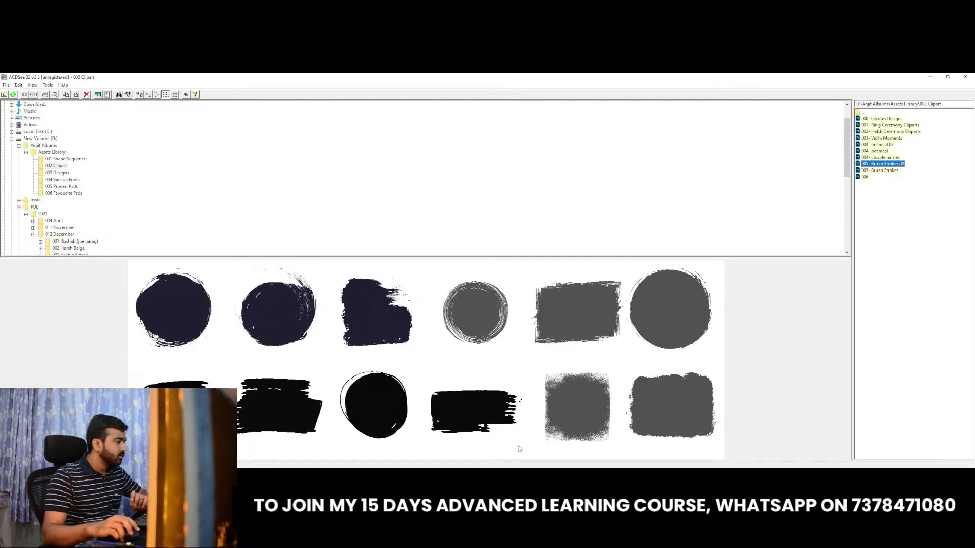
{"action": "key", "text": "Return"}
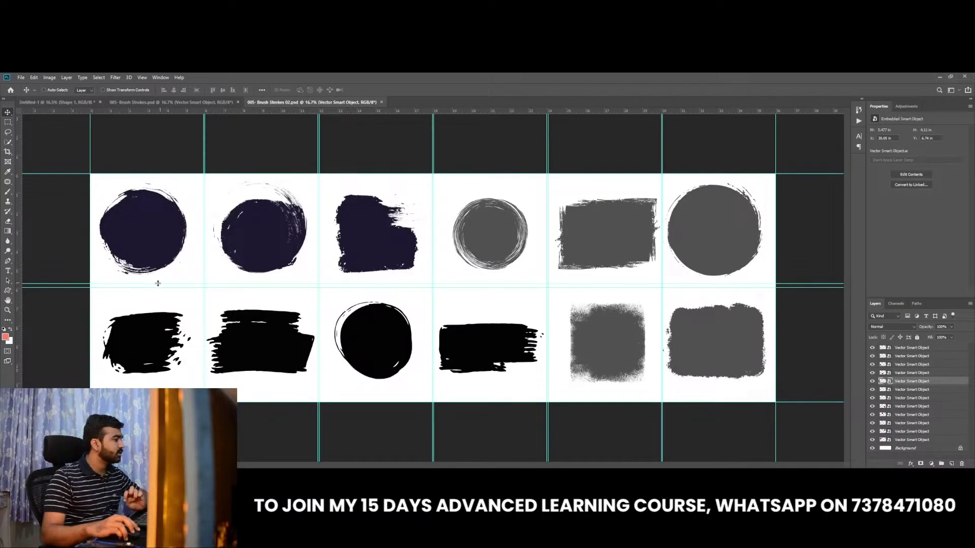
Bring the first dark brush circle into Untitled-1, place it left of the bride and scale it down
{"action": "left_click_drag", "start_coordinate": [139, 231], "coordinate": [530, 303]}
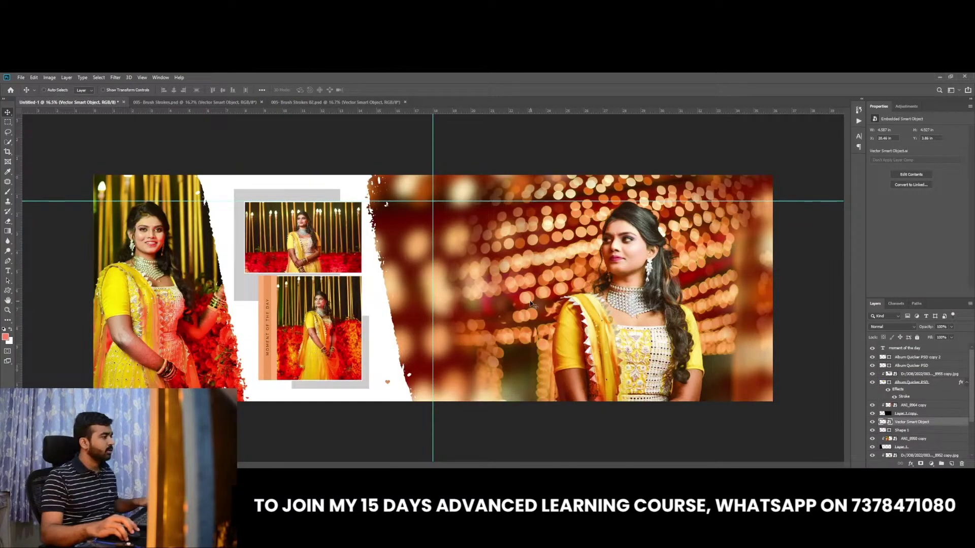
{"action": "left_click_drag", "start_coordinate": [530, 304], "coordinate": [493, 280]}
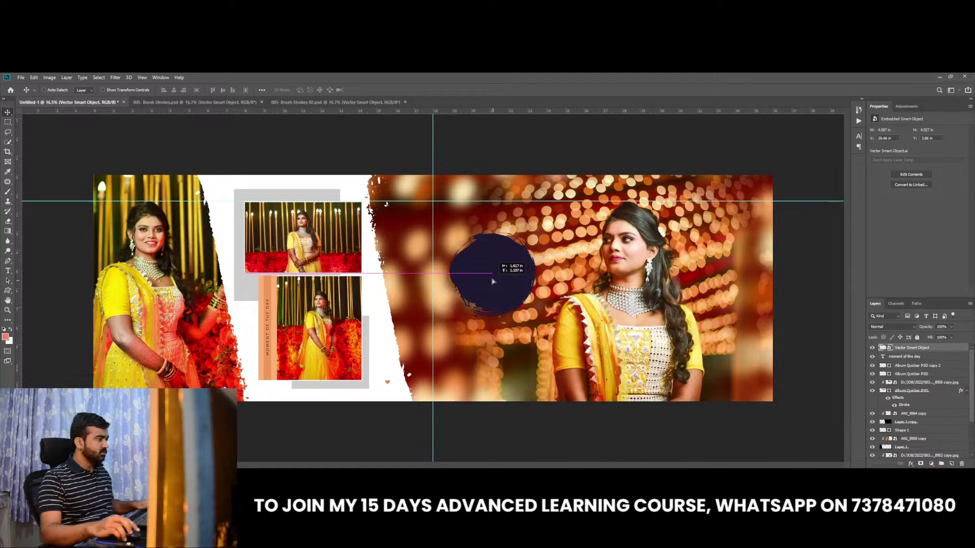
{"action": "key", "text": "ctrl+t"}
{"action": "left_click_drag", "start_coordinate": [536, 232], "coordinate": [532, 239]}
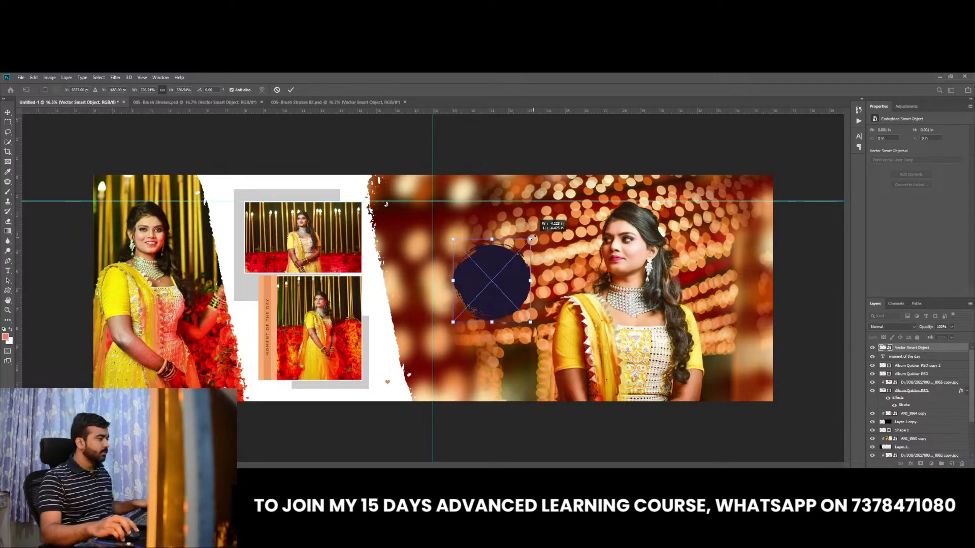
{"action": "key", "text": "Return"}
Add a clipped Solid Color fill to the circle, set to a peach derived from the dupatta's yellow
{"action": "left_click", "coordinate": [889, 350], "text": "alt"}
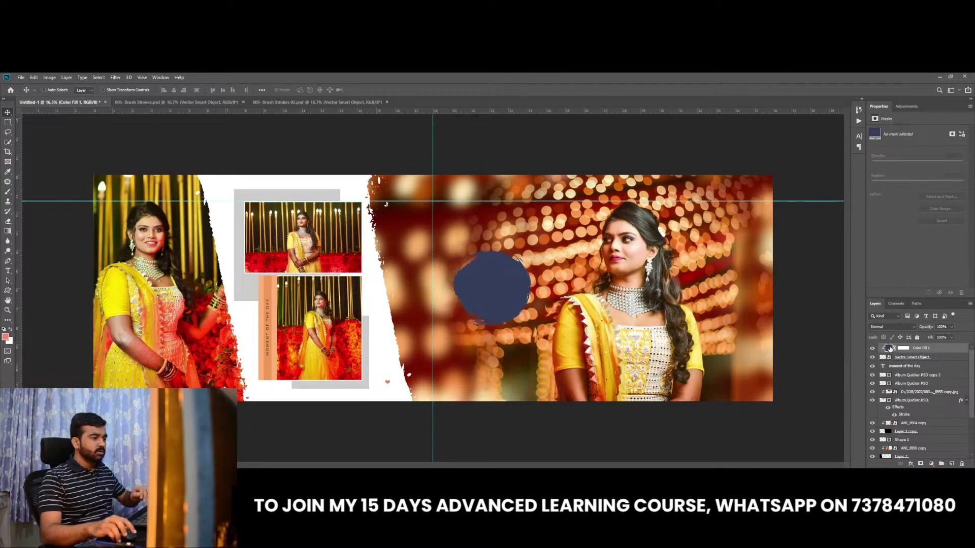
{"action": "double_click", "coordinate": [889, 348]}
{"action": "type", "text": "ffffff"}
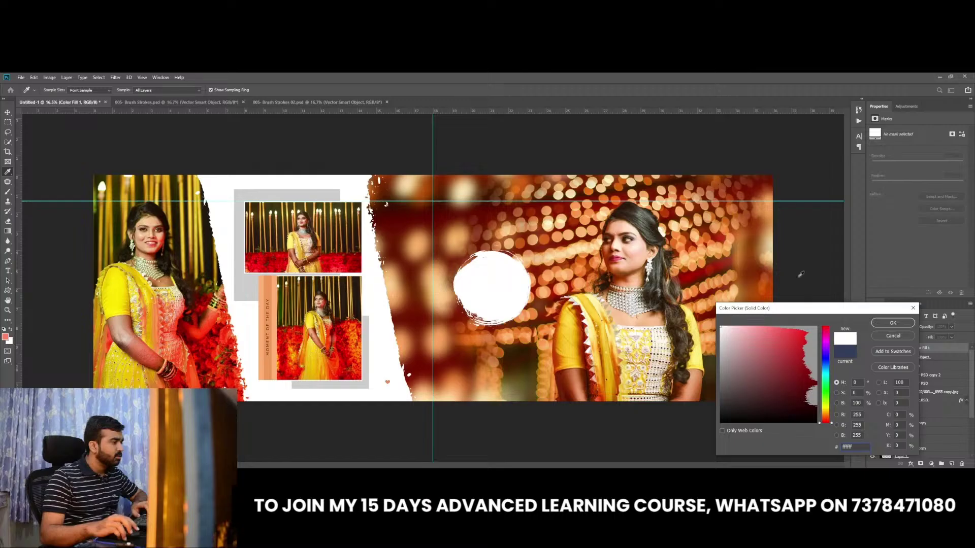
{"action": "left_click", "coordinate": [563, 334]}
{"action": "left_click_drag", "start_coordinate": [800, 330], "coordinate": [785, 319]}
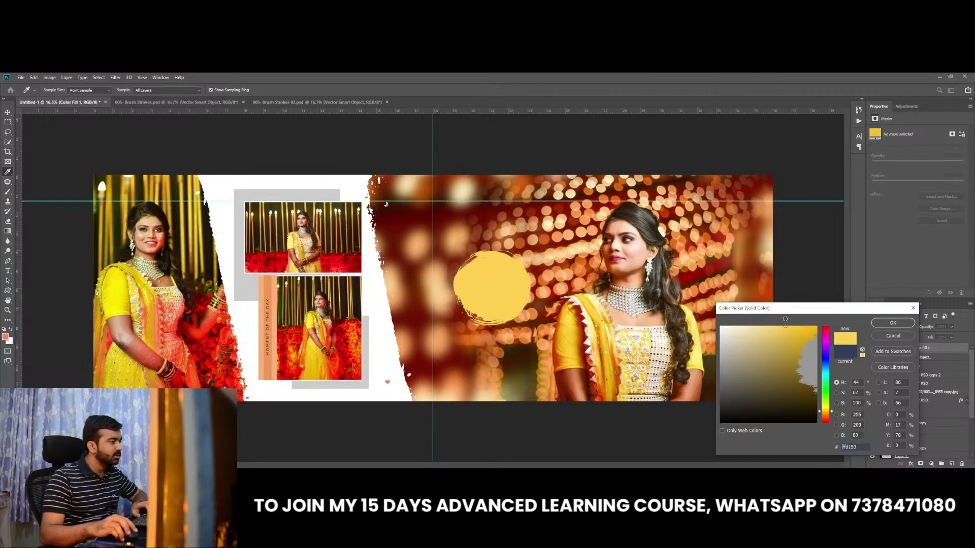
{"action": "left_click_drag", "start_coordinate": [830, 413], "coordinate": [832, 418]}
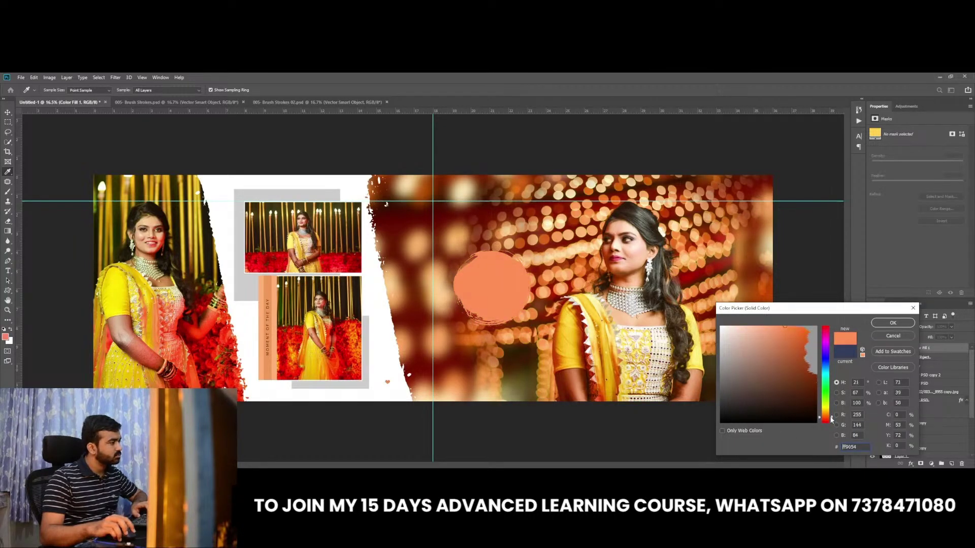
{"action": "key", "text": "Return"}
Move the peach circle slightly up and left beside the bride
{"action": "key", "text": "v"}
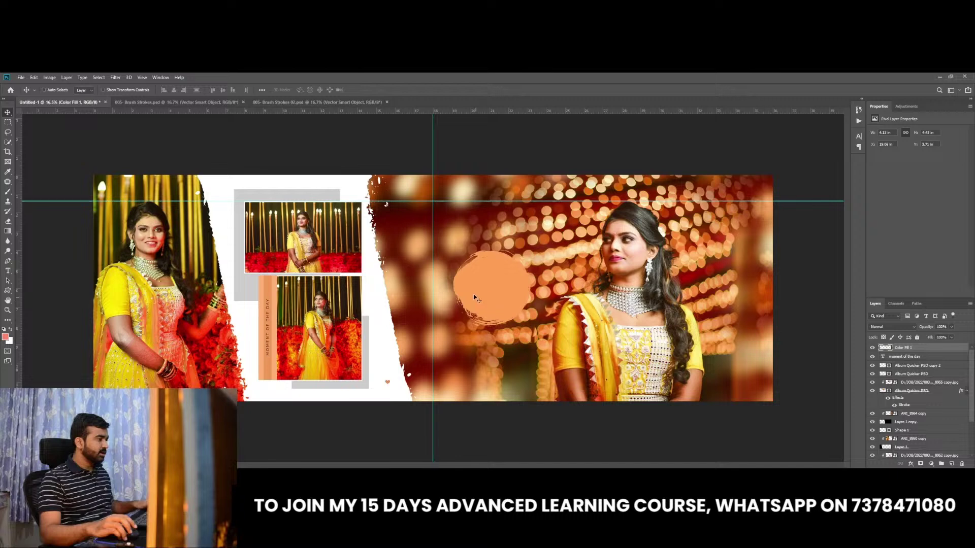
{"action": "mouse_move", "coordinate": [495, 304]}
{"action": "left_mouse_down"}
{"action": "mouse_move", "coordinate": [481, 286]}
{"action": "mouse_move", "coordinate": [525, 301]}
{"action": "mouse_move", "coordinate": [505, 297]}
{"action": "left_mouse_up"}
{"action": "scroll", "coordinate": [528, 300], "scroll_direction": "up", "scroll_amount": 1}
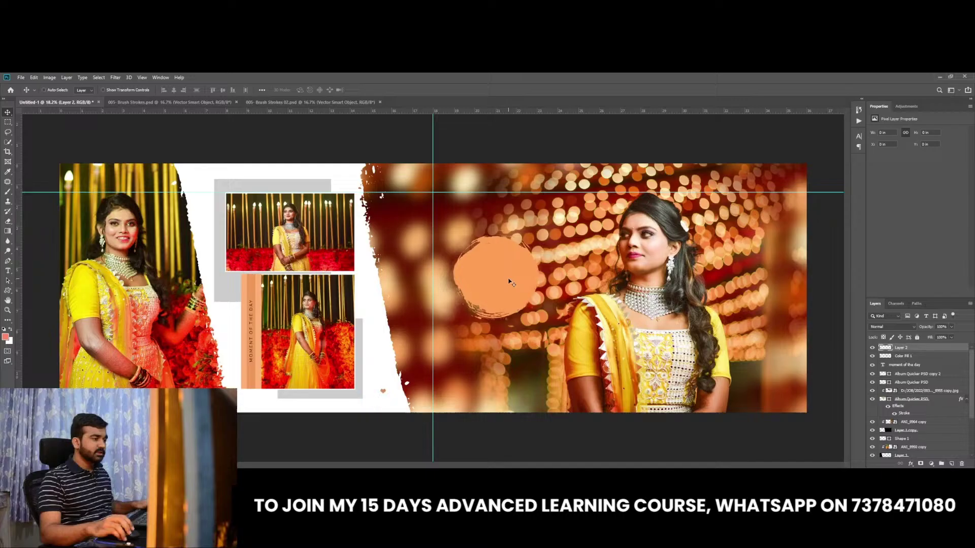
{"action": "scroll", "coordinate": [511, 278], "scroll_direction": "up", "scroll_amount": 5}
Type 'Bride' inside the peach circle, enlarge it and centre it
{"action": "key", "text": "t"}
{"action": "left_click", "coordinate": [406, 268]}
{"action": "type", "text": "Brid"}
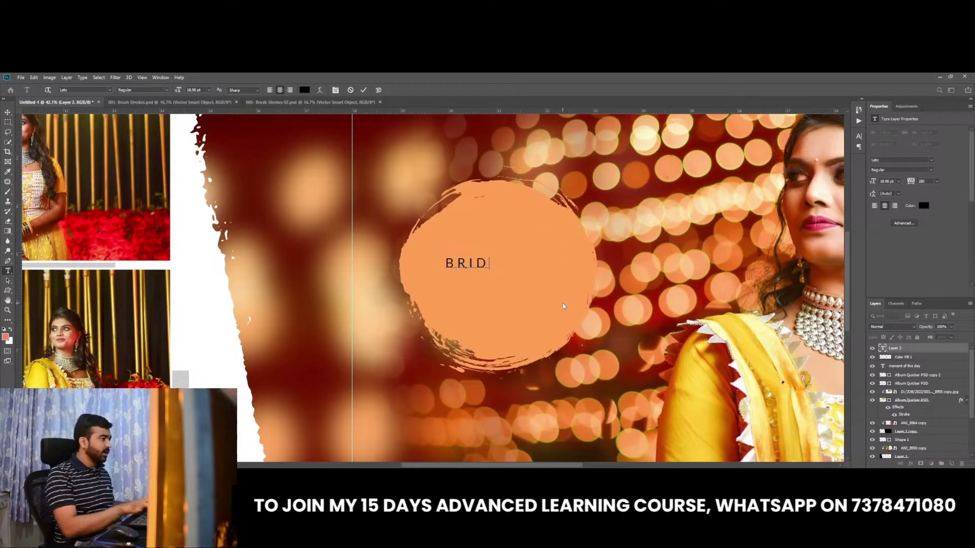
{"action": "type", "text": "e"}
{"action": "key", "text": "ctrl+Return"}
{"action": "key", "text": "v"}
{"action": "left_click_drag", "start_coordinate": [452, 269], "coordinate": [511, 261]}
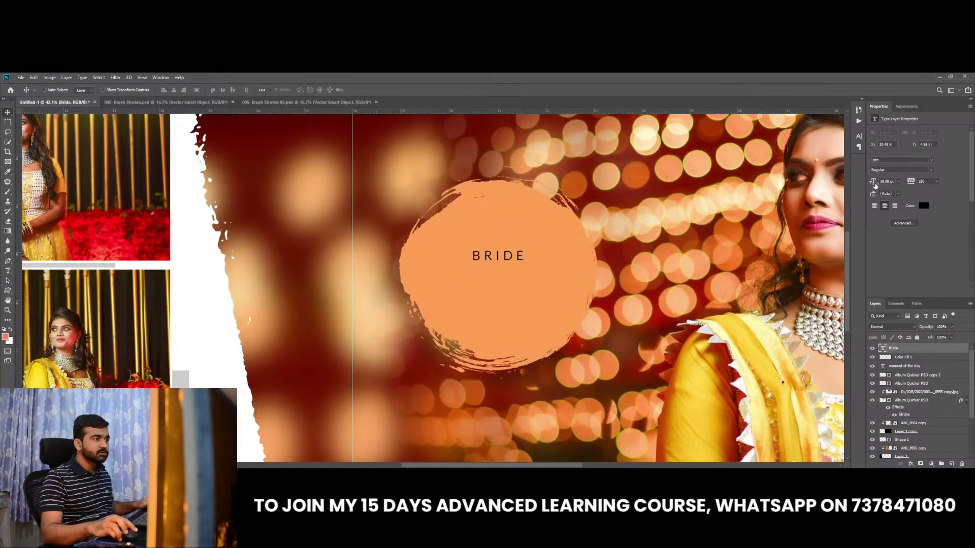
{"action": "left_click_drag", "start_coordinate": [873, 182], "coordinate": [886, 182]}
{"action": "mouse_move", "coordinate": [518, 252]}
{"action": "left_mouse_down"}
{"action": "mouse_move", "coordinate": [532, 252]}
{"action": "mouse_move", "coordinate": [512, 303]}
{"action": "left_mouse_up"}
Duplicate the BRIDE text, retype it as the bride's name, nudge it up and set tracking to 0
{"action": "key", "text": "ctrl+j"}
{"action": "key", "text": "t"}
{"action": "double_click", "coordinate": [511, 303]}
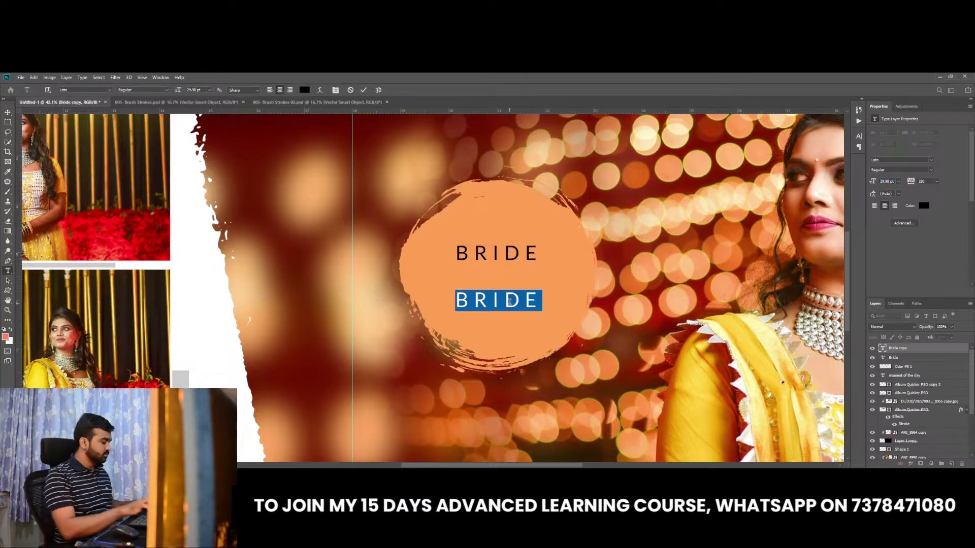
{"action": "type", "text": "VAIKHARI"}
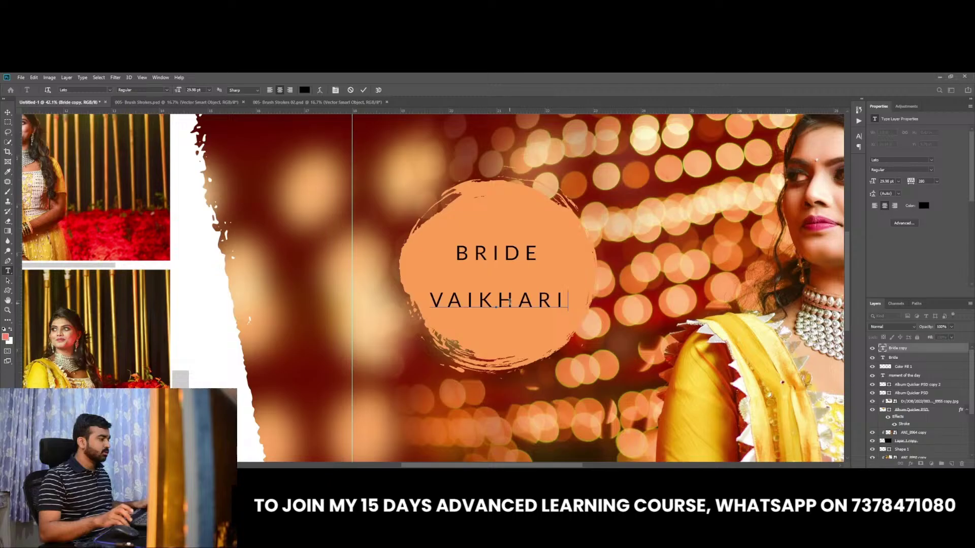
{"action": "key", "text": "ctrl+Return"}
{"action": "key", "text": "v"}
{"action": "left_click_drag", "start_coordinate": [533, 300], "coordinate": [533, 293]}
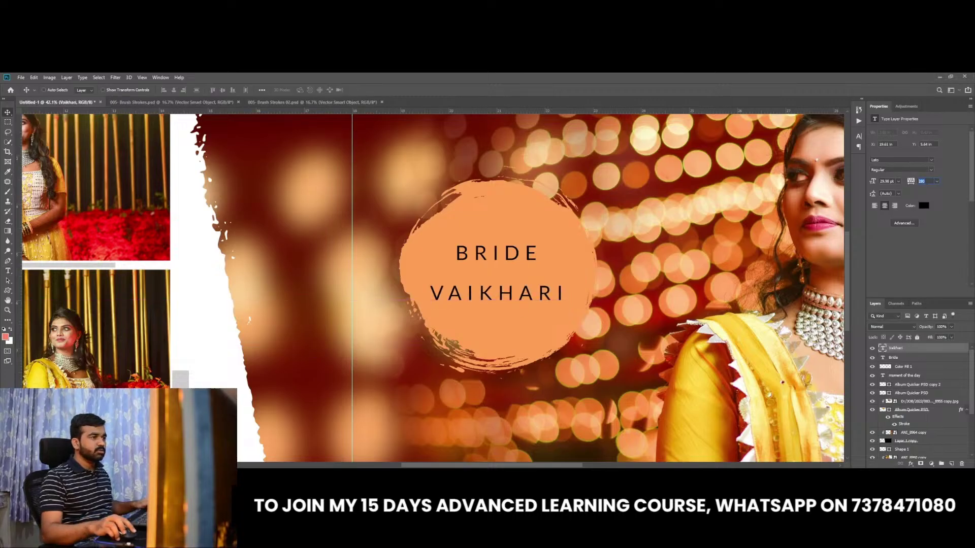
{"action": "type", "text": "0"}
{"action": "key", "text": "Return"}
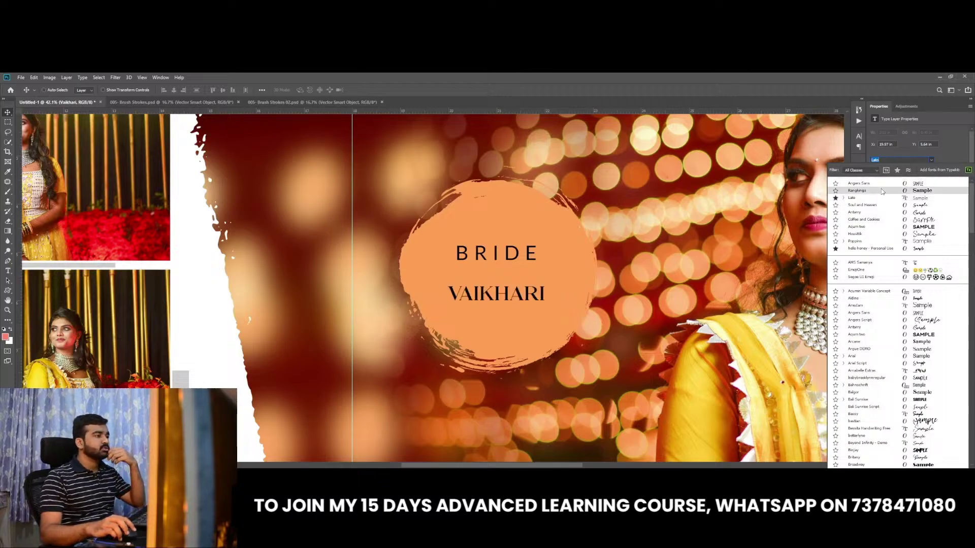
Apply the Rangkings font to the name, enlarge it, and nudge both text lines into place
{"action": "left_click", "coordinate": [882, 191]}
{"action": "left_click_drag", "start_coordinate": [872, 181], "coordinate": [884, 184]}
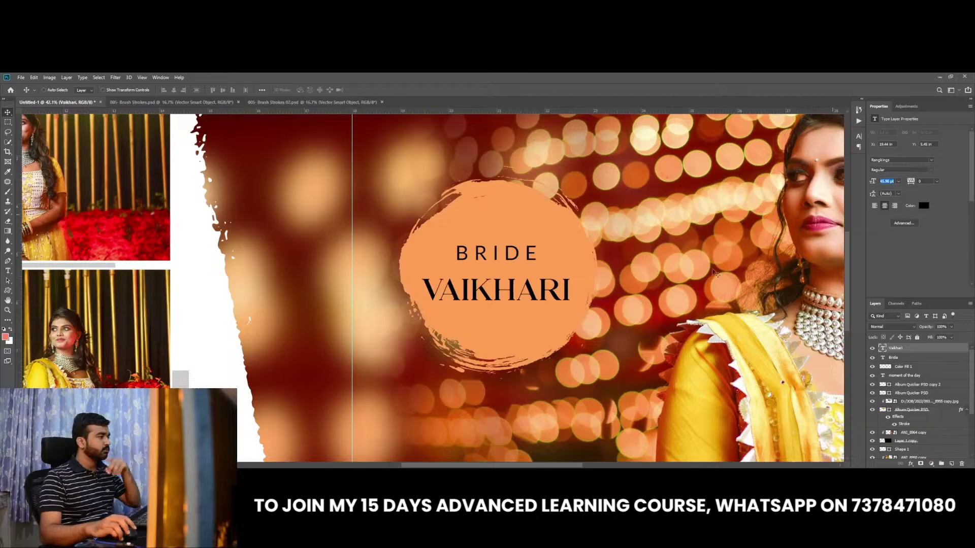
{"action": "scroll", "coordinate": [416, 298], "scroll_direction": "up", "scroll_amount": 4}
{"action": "left_click_drag", "start_coordinate": [542, 294], "coordinate": [542, 286]}
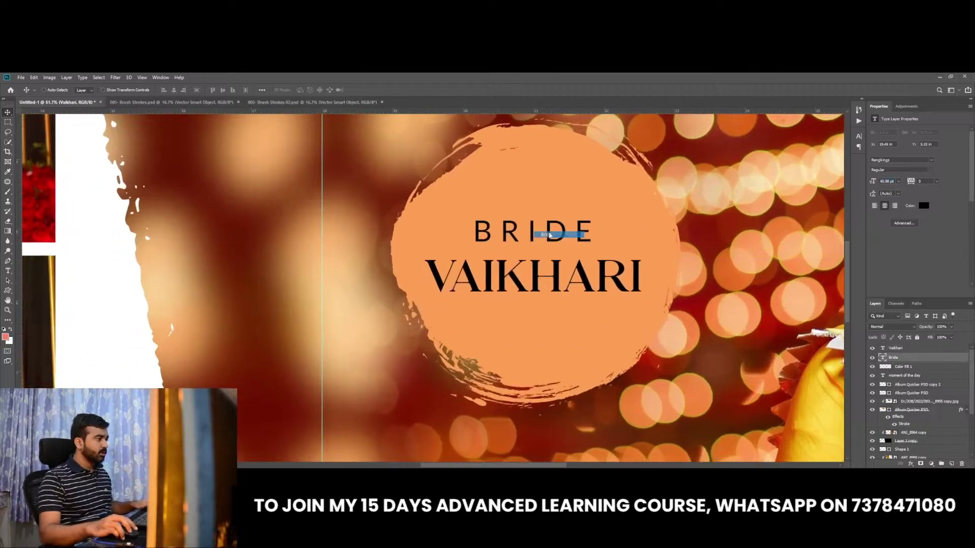
{"action": "left_click_drag", "start_coordinate": [540, 236], "coordinate": [542, 240]}
Set the name in hello honey script, turn off all caps, and swap its final i for a heart swash
{"action": "left_click", "coordinate": [561, 287], "text": "ctrl"}
{"action": "left_click", "coordinate": [931, 160]}
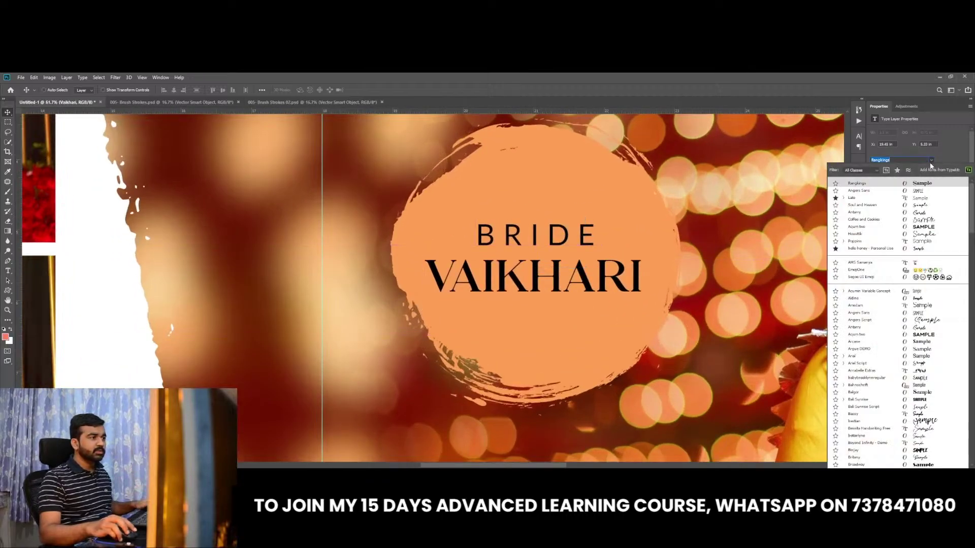
{"action": "left_click", "coordinate": [870, 248]}
{"action": "left_click", "coordinate": [859, 136]}
{"action": "left_click", "coordinate": [796, 189]}
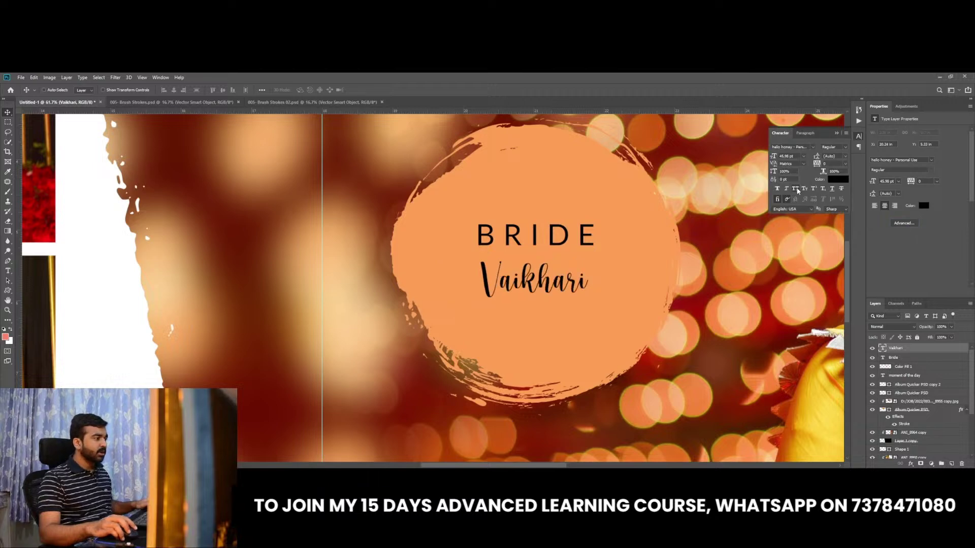
{"action": "left_click", "coordinate": [858, 136]}
{"action": "double_click", "coordinate": [584, 279]}
{"action": "key", "text": "shift+Left"}
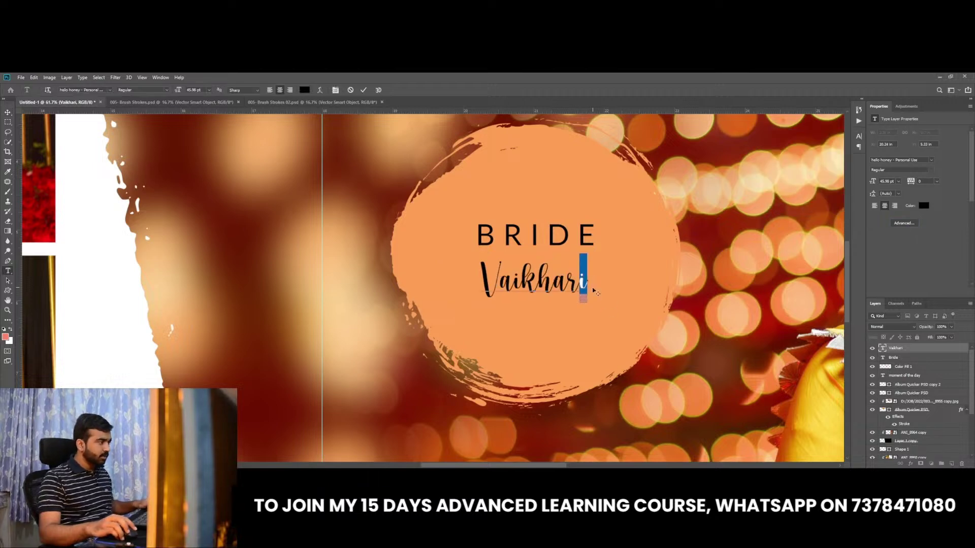
{"action": "left_click", "coordinate": [614, 313]}
{"action": "left_click", "coordinate": [810, 226]}
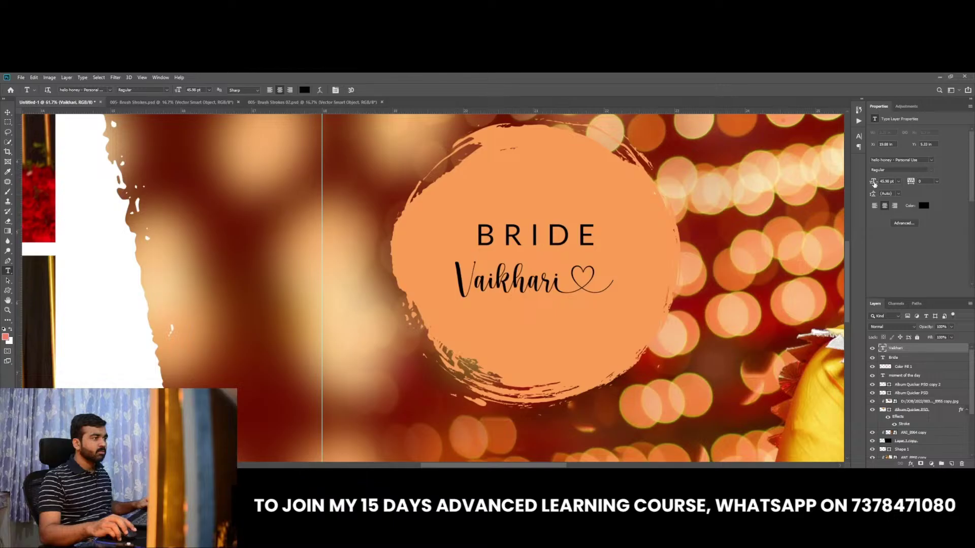
Enlarge the script name to 61.98 pt and reposition both texts inside the circle
{"action": "left_click_drag", "start_coordinate": [874, 184], "coordinate": [886, 183]}
{"action": "key", "text": "v"}
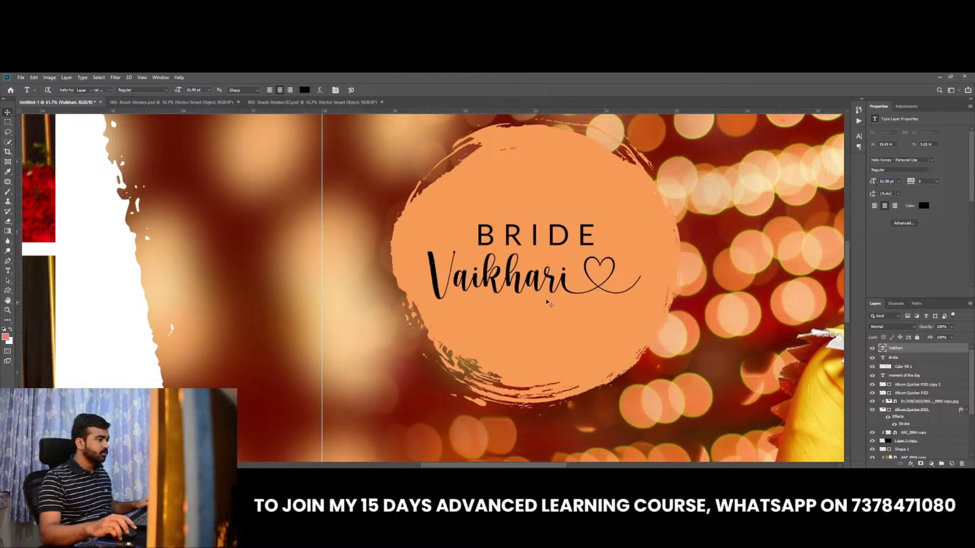
{"action": "left_click_drag", "start_coordinate": [548, 303], "coordinate": [563, 310]}
{"action": "left_click_drag", "start_coordinate": [557, 238], "coordinate": [604, 241]}
{"action": "scroll", "coordinate": [592, 244], "scroll_direction": "up", "scroll_amount": 2}
Make BRIDE Light weight at 24.98 pt
{"action": "left_click", "coordinate": [931, 171]}
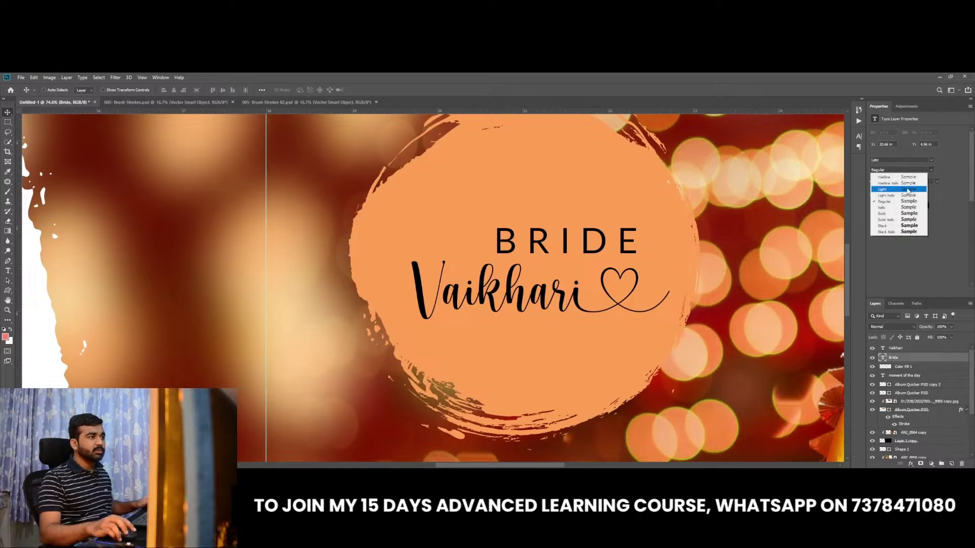
{"action": "left_click", "coordinate": [906, 190]}
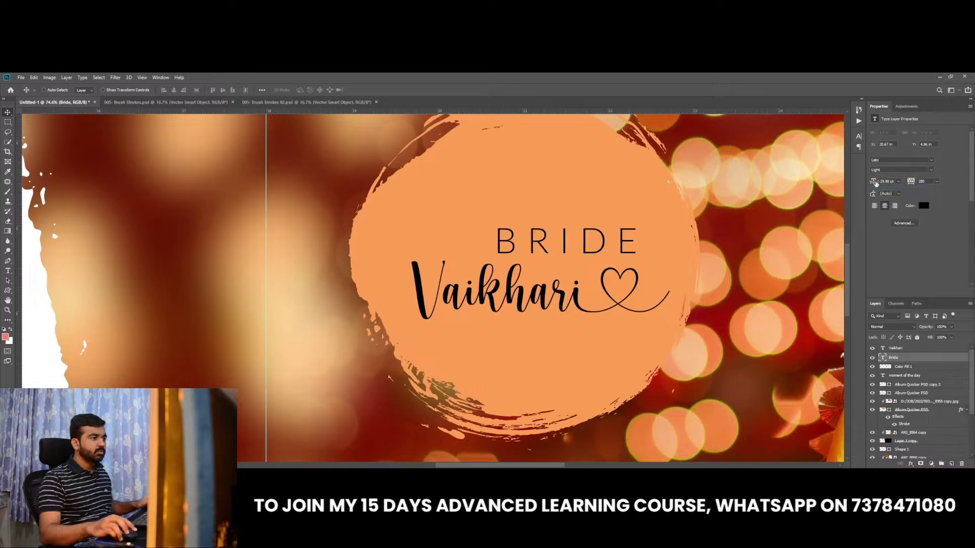
{"action": "left_click_drag", "start_coordinate": [875, 183], "coordinate": [873, 182]}
{"action": "key", "text": "ctrl+0"}
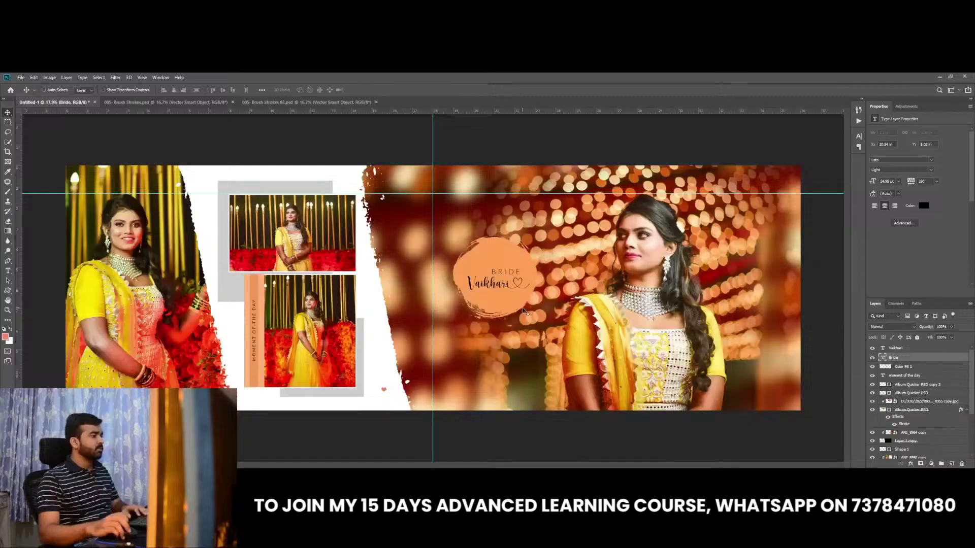
Select the Vaikhari text layer and shift the name slightly to the right
{"action": "scroll", "coordinate": [520, 303], "scroll_direction": "up", "scroll_amount": 5, "text": "alt"}
{"action": "left_click", "coordinate": [514, 309], "text": "ctrl"}
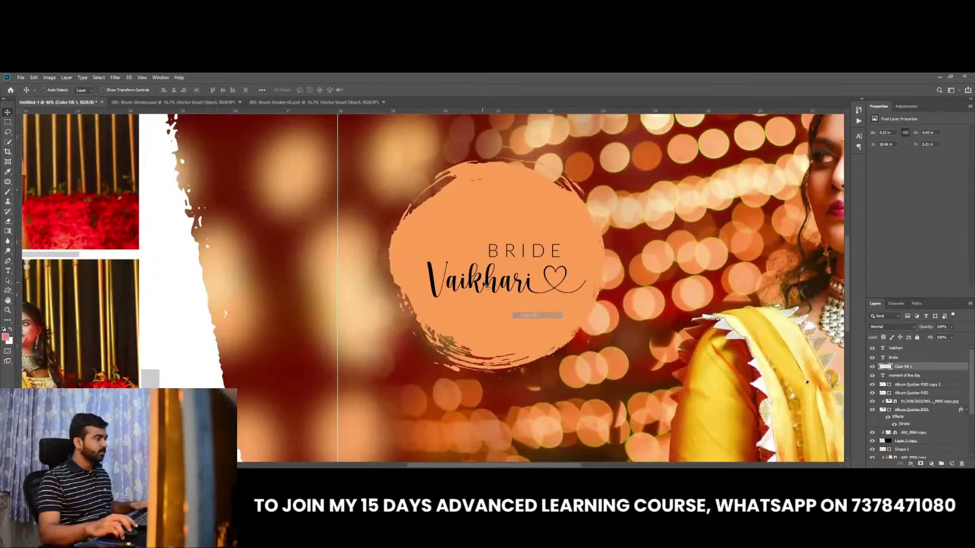
{"action": "left_click", "coordinate": [492, 285], "text": "ctrl"}
{"action": "left_click_drag", "start_coordinate": [492, 285], "coordinate": [592, 284]}
Delete the heart and replace the capital V with a lowercase swash v
{"action": "key", "text": "t"}
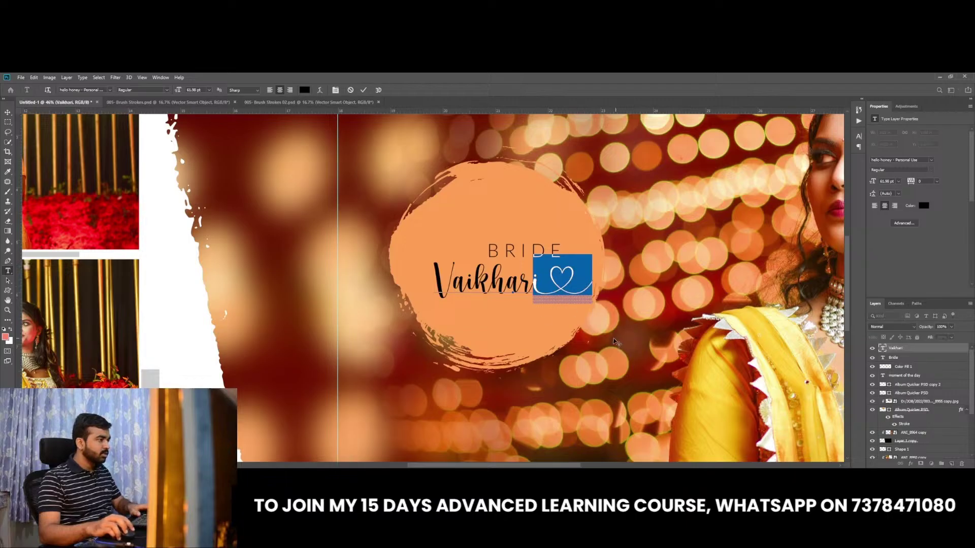
{"action": "left_click", "coordinate": [450, 281]}
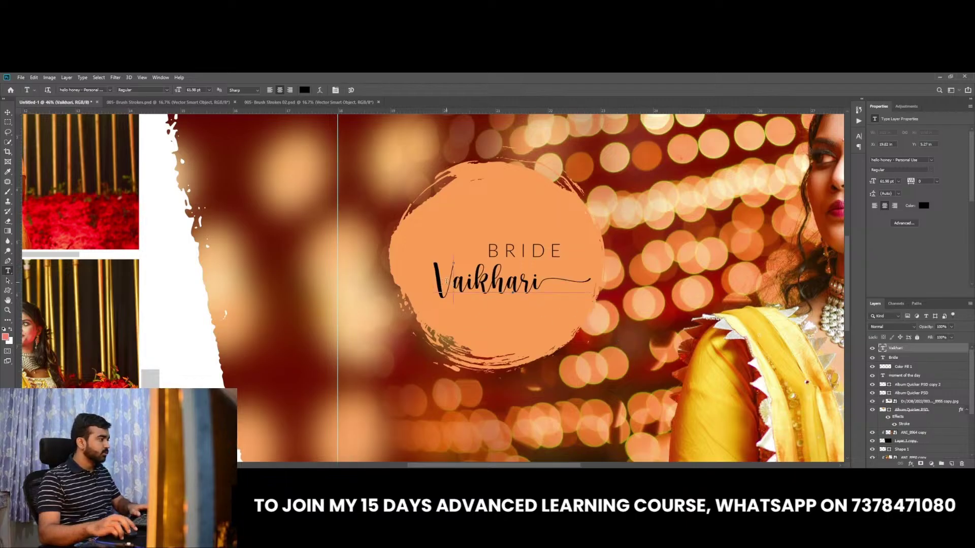
{"action": "key", "text": "BackSpace"}
{"action": "type", "text": "v"}
{"action": "mouse_move", "coordinate": [436, 282]}
{"action": "left_mouse_down"}
{"action": "mouse_move", "coordinate": [447, 296]}
{"action": "mouse_move", "coordinate": [500, 290]}
{"action": "left_mouse_up"}
{"action": "left_click", "coordinate": [469, 334]}
{"action": "key", "text": "ctrl+Return"}
Shrink vaikhari to 54.98 pt and centre BRIDE above it, selecting both layers
{"action": "key", "text": "v"}
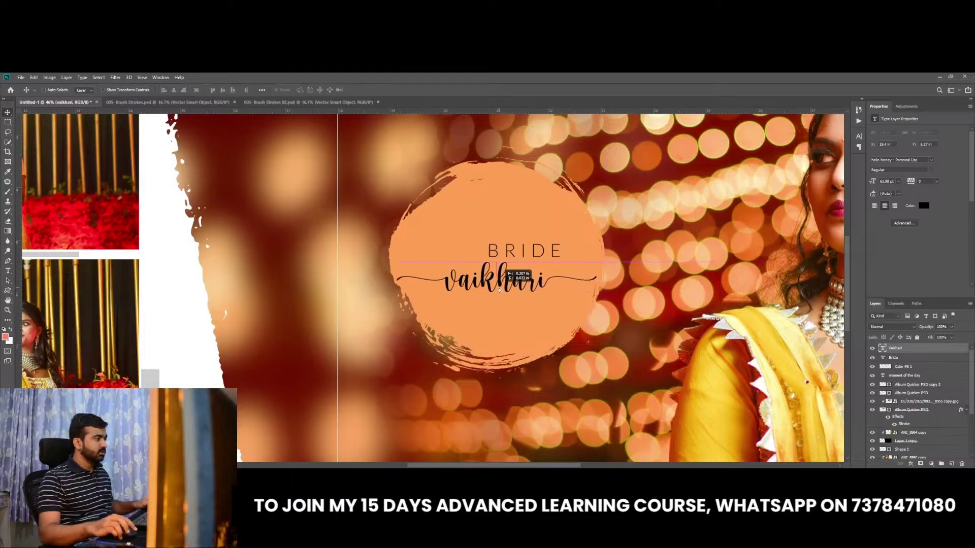
{"action": "left_click_drag", "start_coordinate": [873, 184], "coordinate": [507, 254]}
{"action": "left_click", "coordinate": [533, 254], "text": "ctrl"}
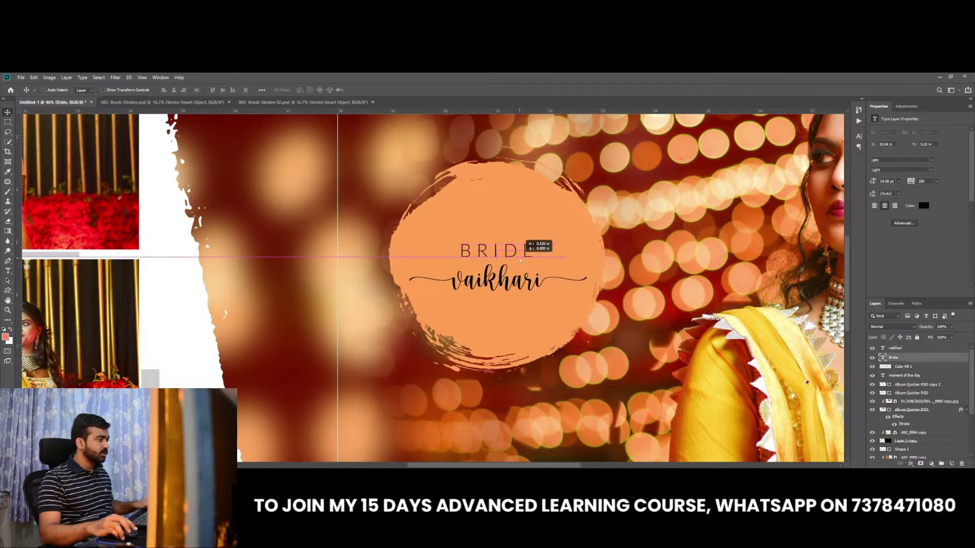
{"action": "scroll", "coordinate": [580, 302], "scroll_direction": "down", "scroll_amount": 2}
{"action": "scroll", "coordinate": [559, 289], "scroll_direction": "down", "scroll_amount": 2}
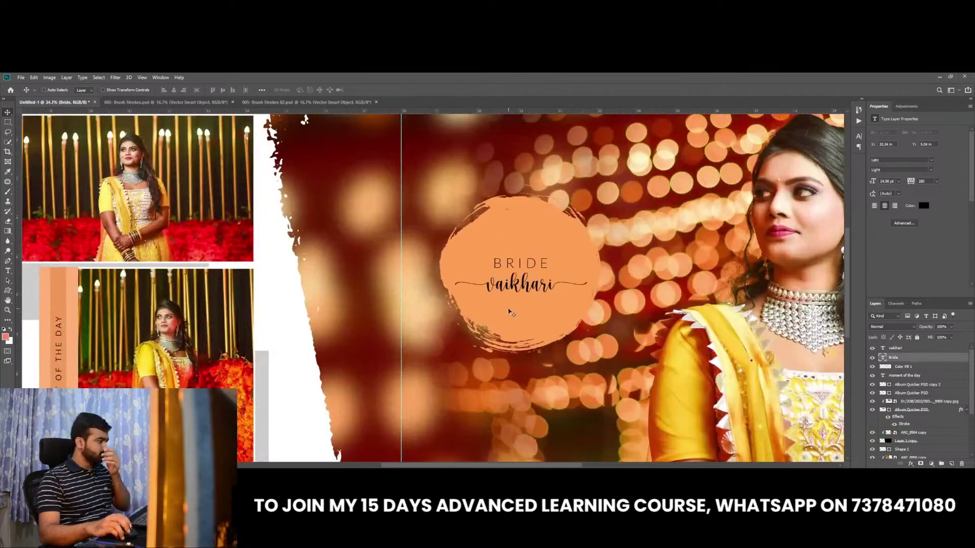
{"action": "scroll", "coordinate": [532, 278], "scroll_direction": "up", "scroll_amount": 5}
{"action": "left_click", "coordinate": [532, 277], "text": "ctrl"}
{"action": "left_click", "coordinate": [539, 240], "text": "ctrl+shift"}
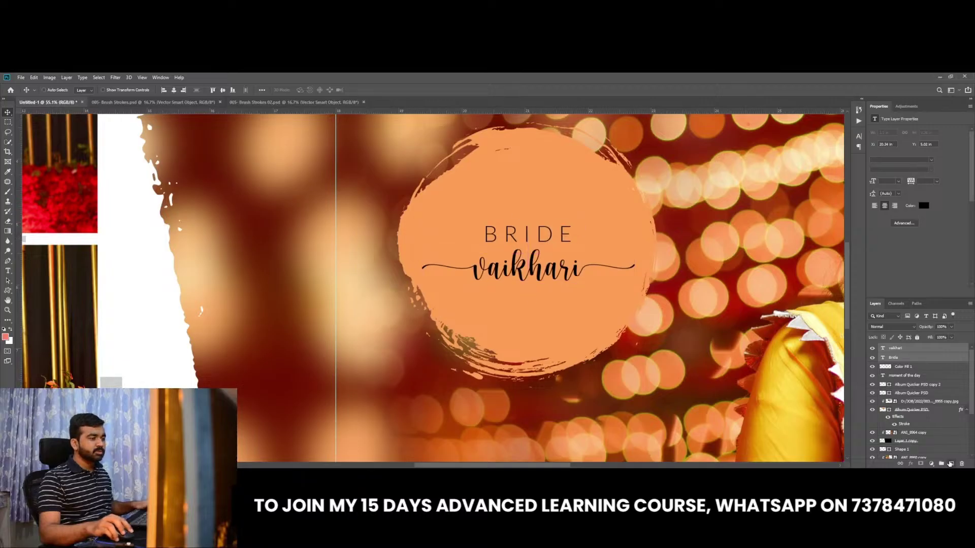
On a new layer, draw a small ellipse dot and fill it black
{"action": "left_click", "coordinate": [951, 463]}
{"action": "key", "text": "u"}
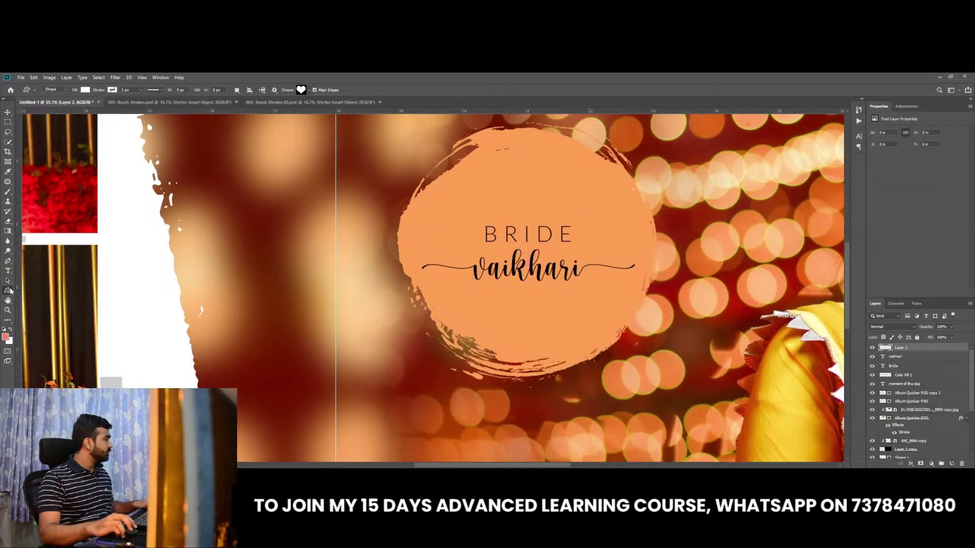
{"action": "right_click", "coordinate": [9, 291]}
{"action": "left_click", "coordinate": [33, 305]}
{"action": "scroll", "coordinate": [602, 200], "scroll_direction": "up", "scroll_amount": 1}
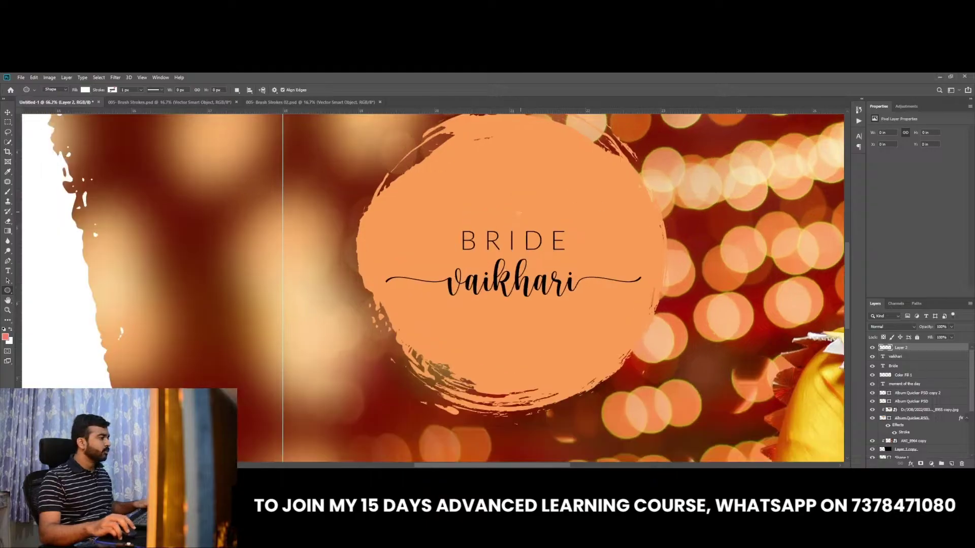
{"action": "left_click_drag", "start_coordinate": [509, 213], "coordinate": [487, 215]}
{"action": "key", "text": "v"}
{"action": "scroll", "coordinate": [487, 205], "scroll_direction": "up", "scroll_amount": 4}
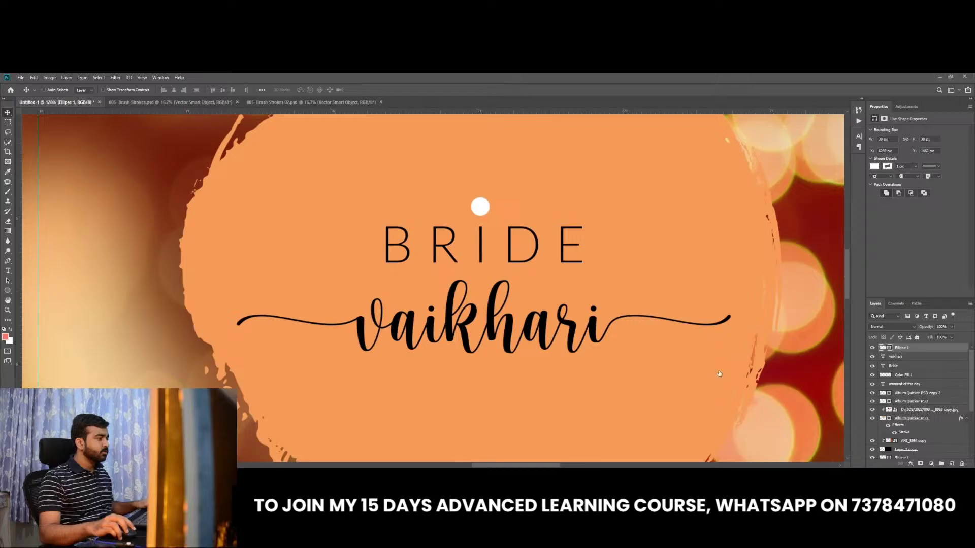
{"action": "double_click", "coordinate": [883, 347]}
{"action": "left_click", "coordinate": [731, 431]}
{"action": "key", "text": "Return"}
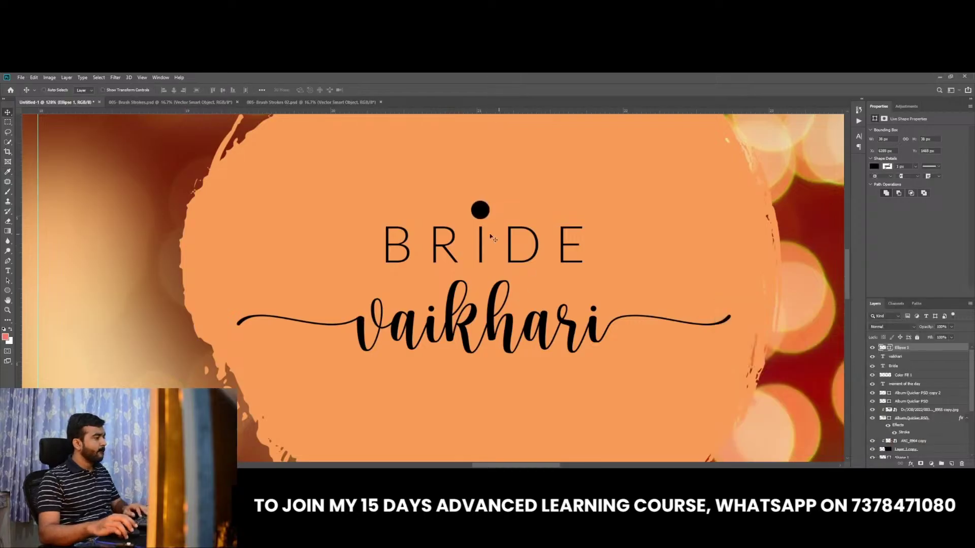
Shrink the black dot and move it below vaikhari
{"action": "scroll", "coordinate": [545, 225], "scroll_direction": "down", "scroll_amount": 3}
{"action": "scroll", "coordinate": [482, 239], "scroll_direction": "up", "scroll_amount": 2}
{"action": "scroll", "coordinate": [482, 239], "scroll_direction": "up", "scroll_amount": 3}
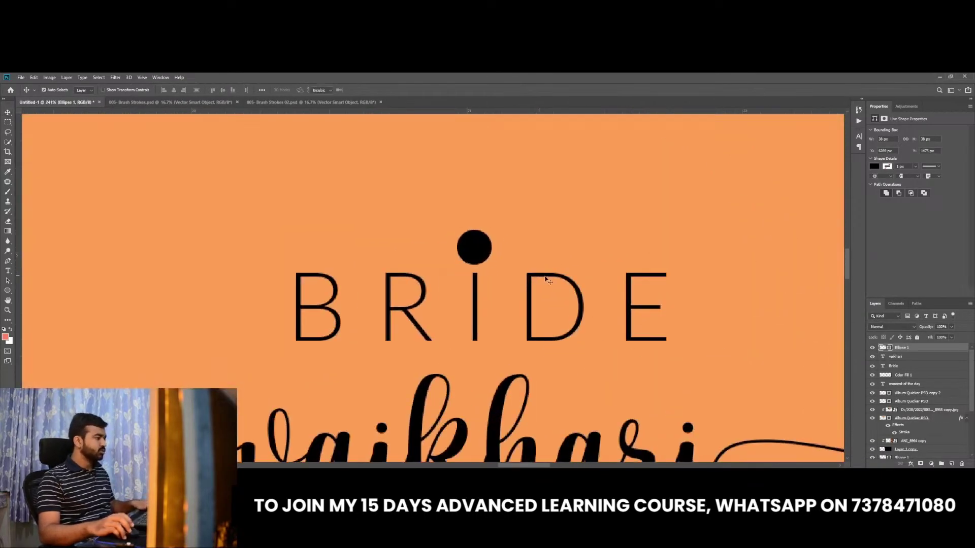
{"action": "key", "text": "ctrl+t"}
{"action": "mouse_move", "coordinate": [491, 230]}
{"action": "left_mouse_down"}
{"action": "mouse_move", "coordinate": [477, 237]}
{"action": "mouse_move", "coordinate": [496, 235]}
{"action": "left_mouse_up"}
{"action": "key", "text": "Return"}
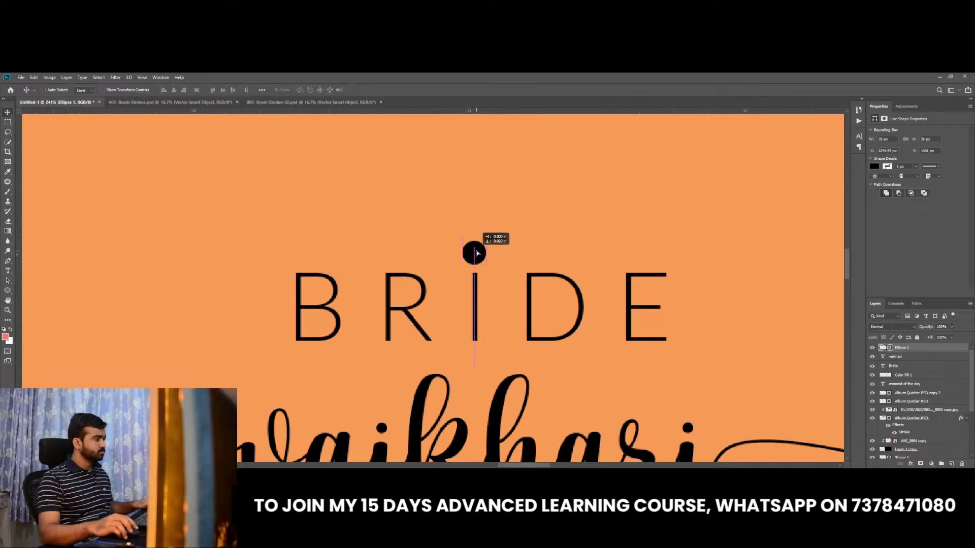
{"action": "scroll", "coordinate": [496, 238], "scroll_direction": "down", "scroll_amount": 5}
{"action": "scroll", "coordinate": [512, 256], "scroll_direction": "down", "scroll_amount": 4}
{"action": "scroll", "coordinate": [508, 275], "scroll_direction": "up", "scroll_amount": 2}
{"action": "scroll", "coordinate": [502, 302], "scroll_direction": "down", "scroll_amount": 4}
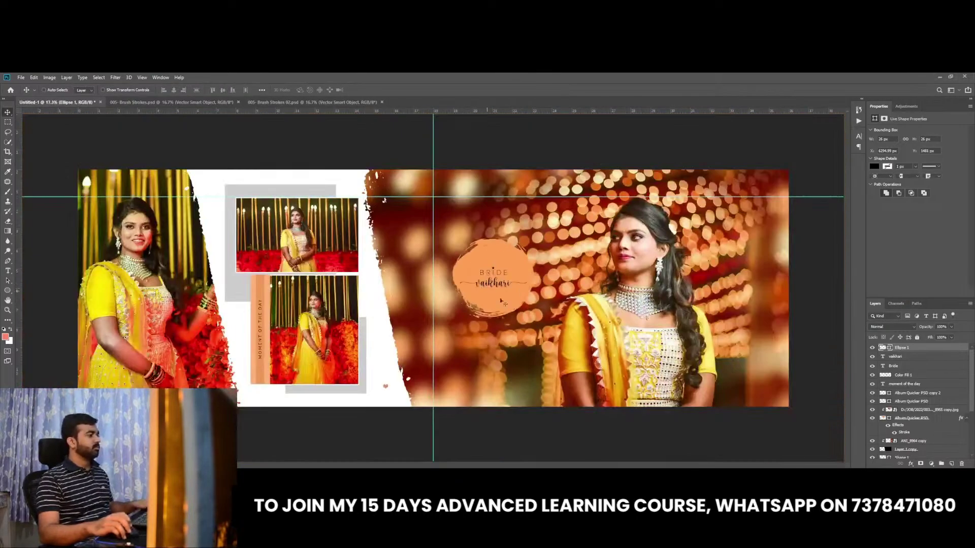
{"action": "scroll", "coordinate": [495, 276], "scroll_direction": "up", "scroll_amount": 1}
{"action": "scroll", "coordinate": [495, 277], "scroll_direction": "up", "scroll_amount": 3}
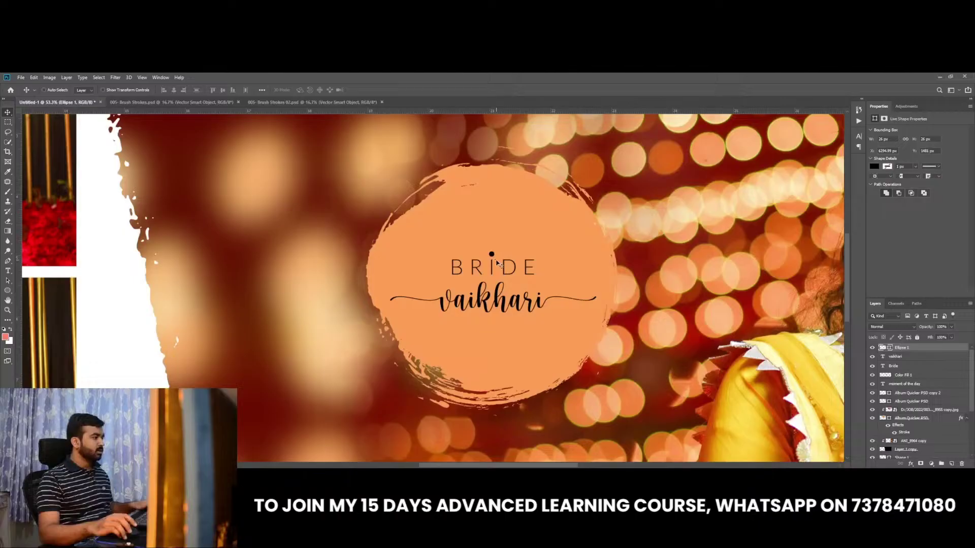
{"action": "scroll", "coordinate": [503, 259], "scroll_direction": "up", "scroll_amount": 1}
{"action": "mouse_move", "coordinate": [504, 258]}
{"action": "left_mouse_down"}
{"action": "mouse_move", "coordinate": [503, 374]}
{"action": "mouse_move", "coordinate": [518, 366]}
{"action": "mouse_move", "coordinate": [517, 383]}
{"action": "mouse_move", "coordinate": [422, 386]}
{"action": "mouse_move", "coordinate": [431, 386]}
{"action": "left_mouse_up"}
Duplicate the dot and shrink the copy to 32 px beside the original
{"action": "key", "text": "ctrl+j"}
{"action": "scroll", "coordinate": [508, 366], "scroll_direction": "up", "scroll_amount": 2}
{"action": "key", "text": "ctrl+t"}
{"action": "key", "text": "Return"}
{"action": "scroll", "coordinate": [517, 384], "scroll_direction": "up", "scroll_amount": 2}
{"action": "scroll", "coordinate": [528, 385], "scroll_direction": "down", "scroll_amount": 3}
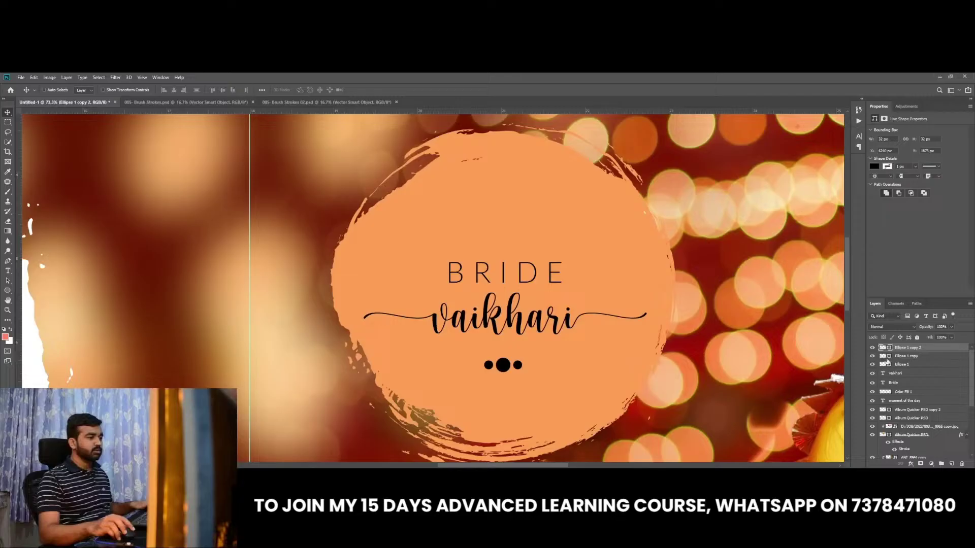
Merge the three dot layers into one shape and recolour its fill to #b0672d
{"action": "left_click", "coordinate": [899, 366], "text": "shift"}
{"action": "key", "text": "ctrl+e"}
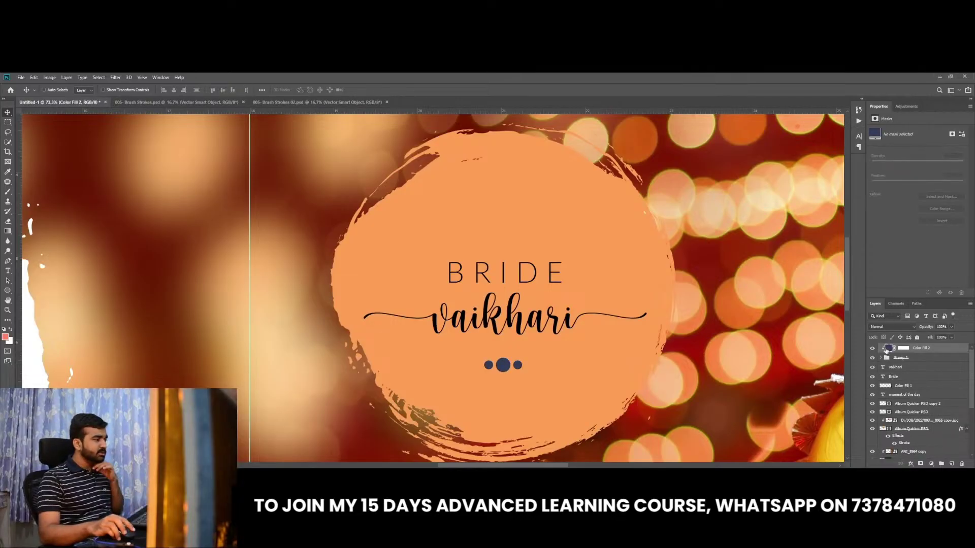
{"action": "double_click", "coordinate": [884, 348]}
{"action": "scroll", "coordinate": [481, 361], "scroll_direction": "down", "scroll_amount": 3}
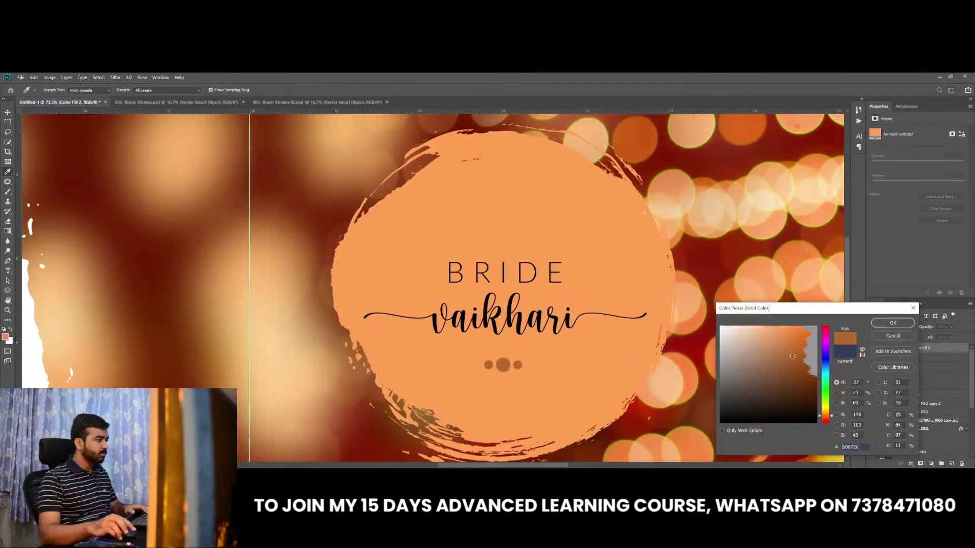
{"action": "key", "text": "Return"}
{"action": "key", "text": "v"}
{"action": "scroll", "coordinate": [457, 254], "scroll_direction": "down", "scroll_amount": 3}
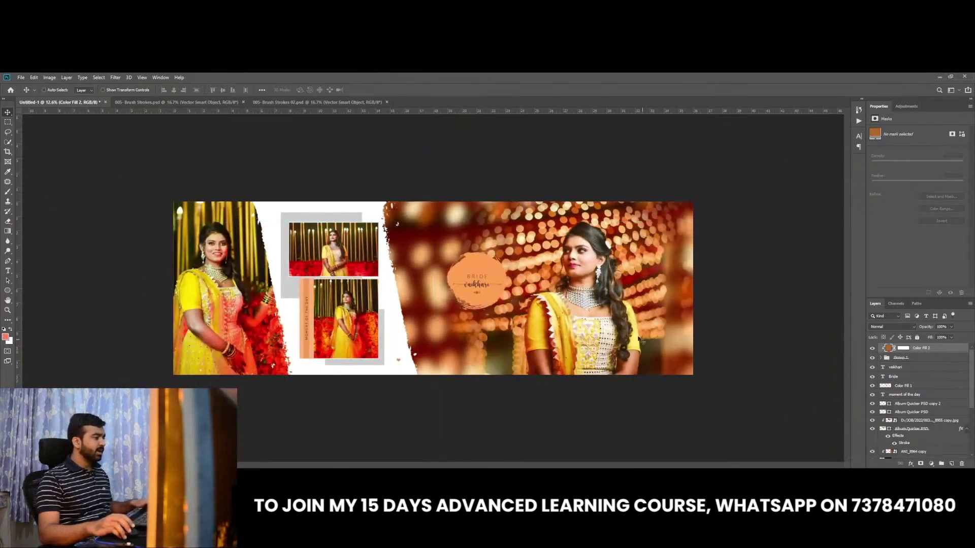
{"action": "scroll", "coordinate": [636, 329], "scroll_direction": "up", "scroll_amount": 1}
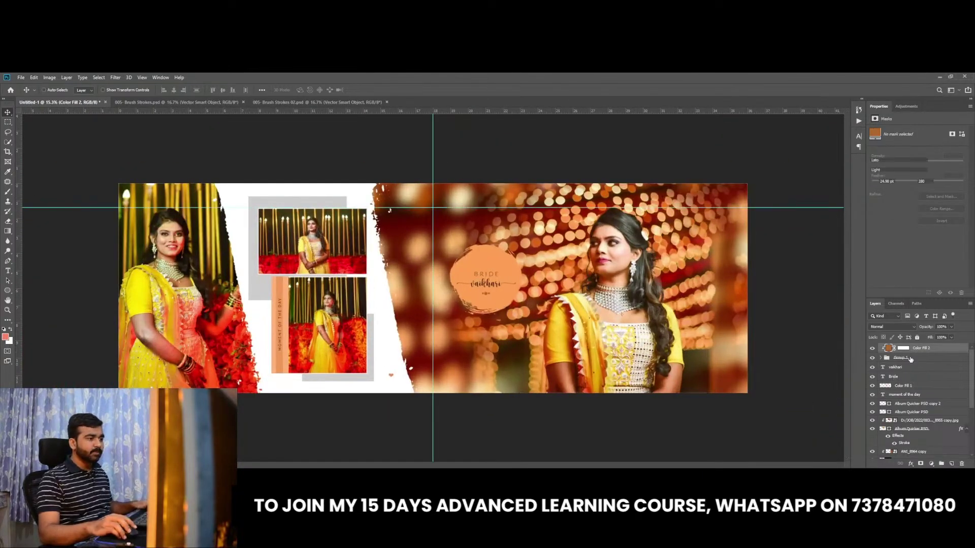
Select all the circle's layers and move the badge slightly lower
{"action": "left_click", "coordinate": [892, 376]}
{"action": "left_click", "coordinate": [921, 348], "text": "shift"}
{"action": "left_click_drag", "start_coordinate": [490, 291], "coordinate": [490, 300]}
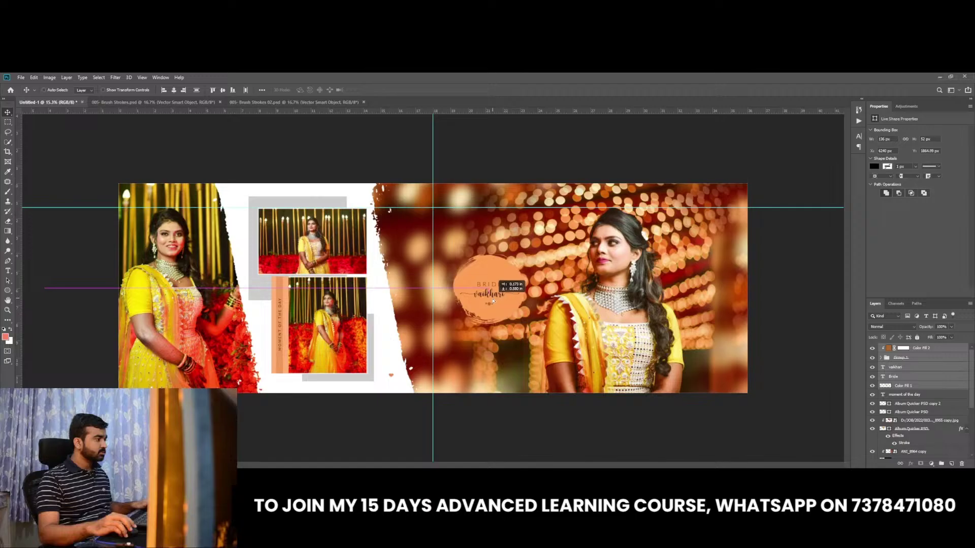
Select the right photo's layer and start, then cancel, a Free Transform on it
{"action": "right_click", "coordinate": [616, 303]}
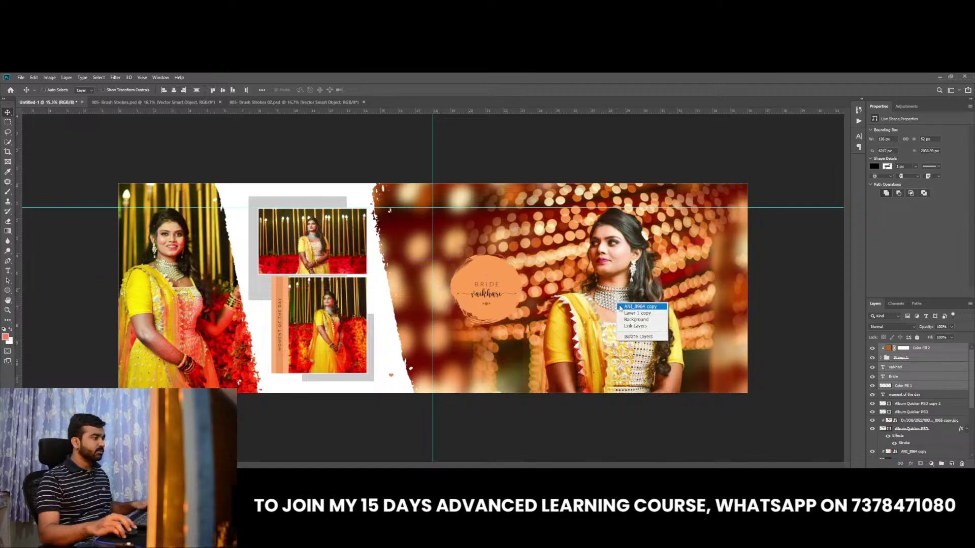
{"action": "left_click", "coordinate": [625, 313]}
{"action": "key", "text": "ctrl+t"}
{"action": "key", "text": "Return"}
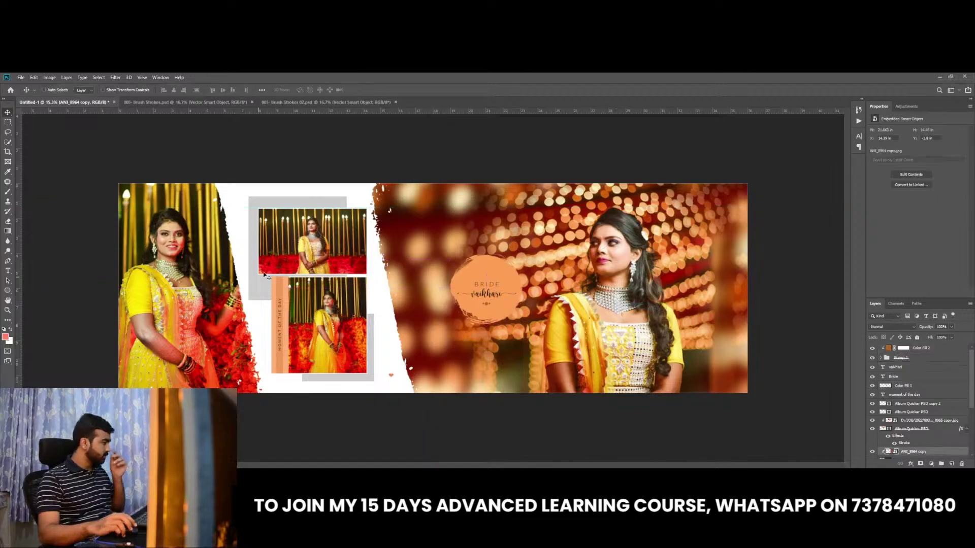